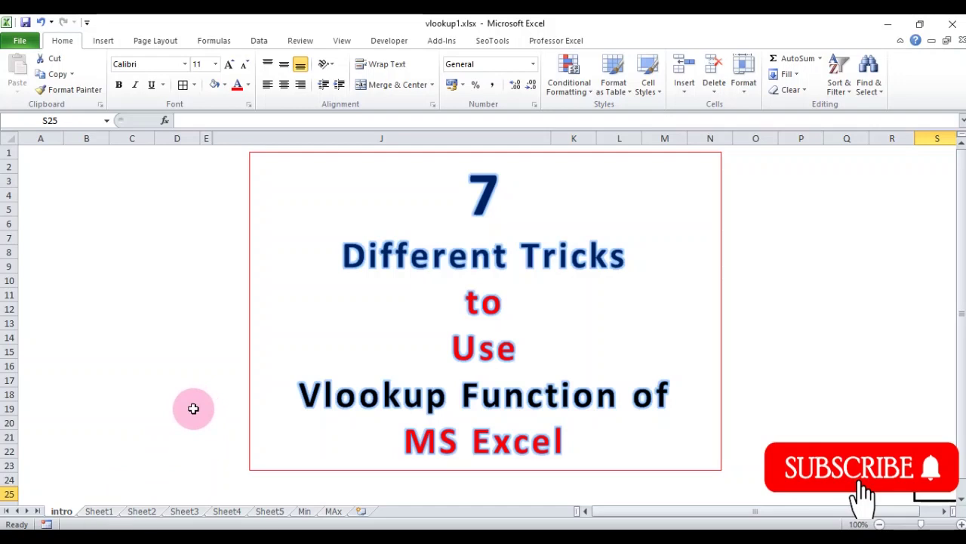
Step: On Sheet1, delete the existing lookup formula from the Name of Employee cell J5
click(106, 513)
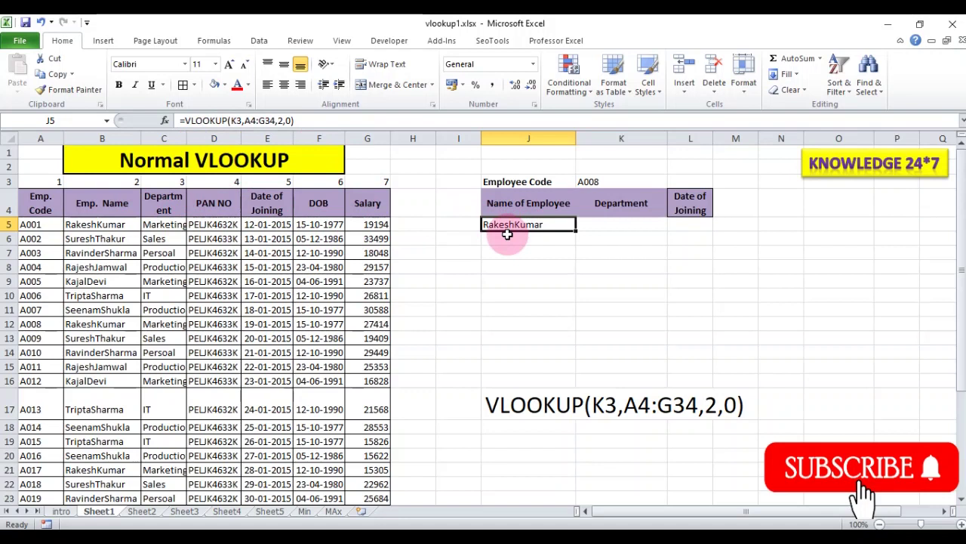
text(=)
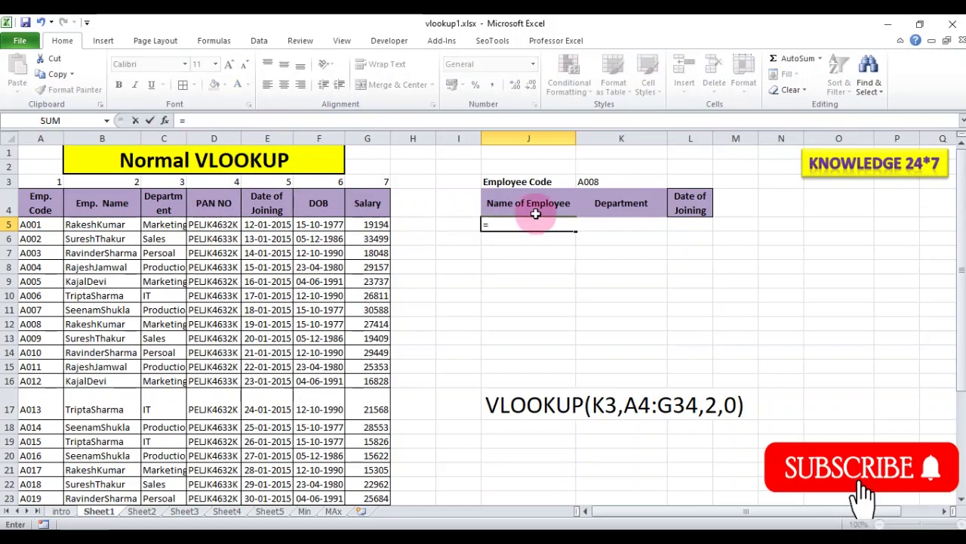
key(Escape)
key(Delete)
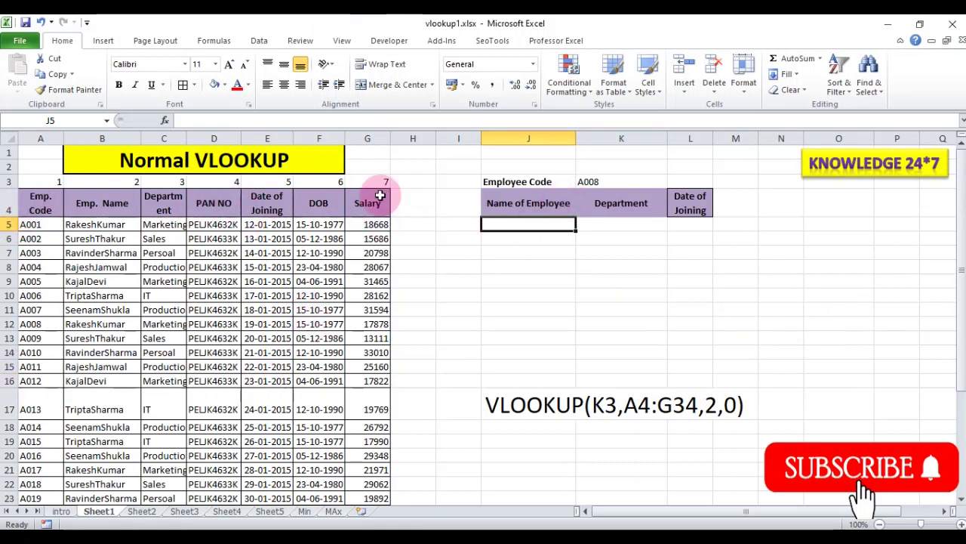
Step: Check the employee code in K3 and the result row, ending back on J5
click(600, 179)
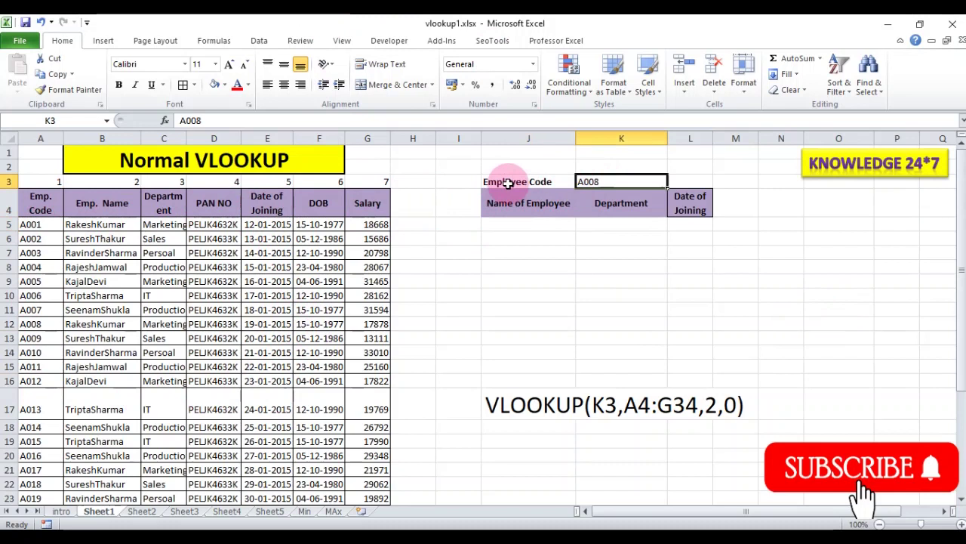
click(516, 220)
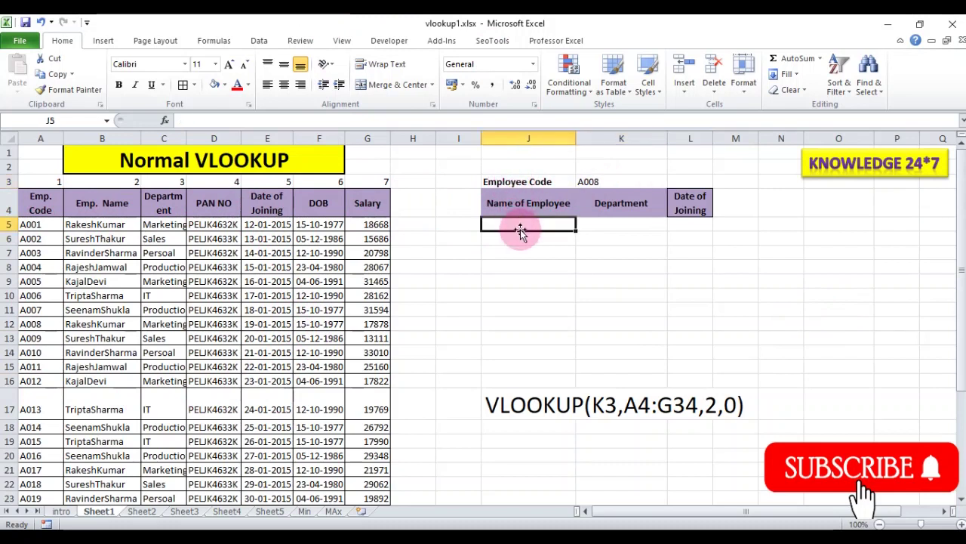
click(622, 222)
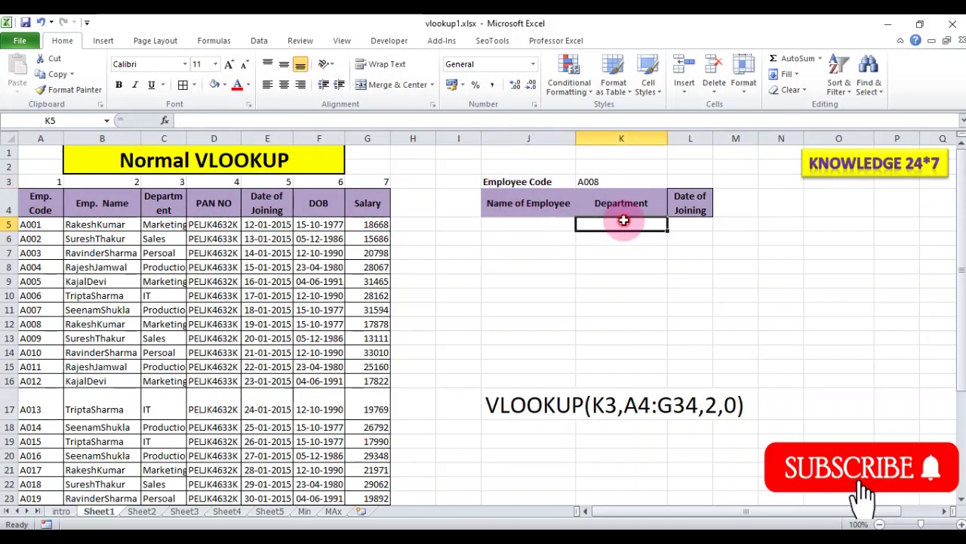
click(693, 226)
click(533, 225)
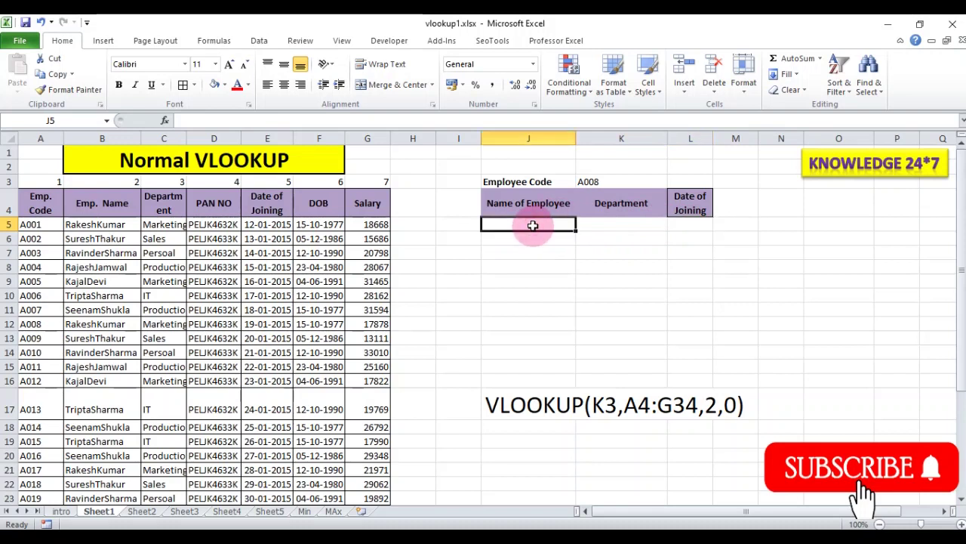
Step: Start a VLOOKUP in J5 using the employee code in K3 as the lookup value
text(=vo)
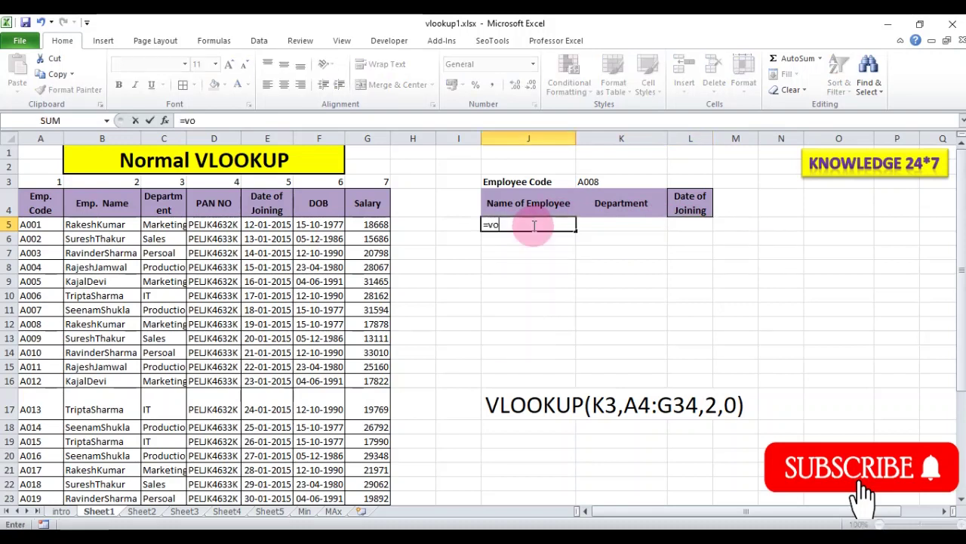
key(BackSpace)
text(loo)
key(BackSpace)
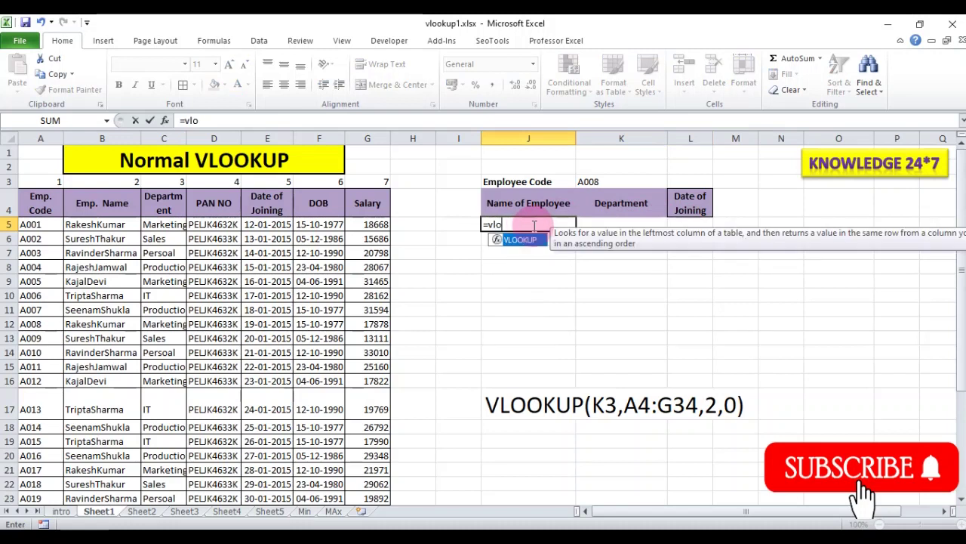
key(Tab)
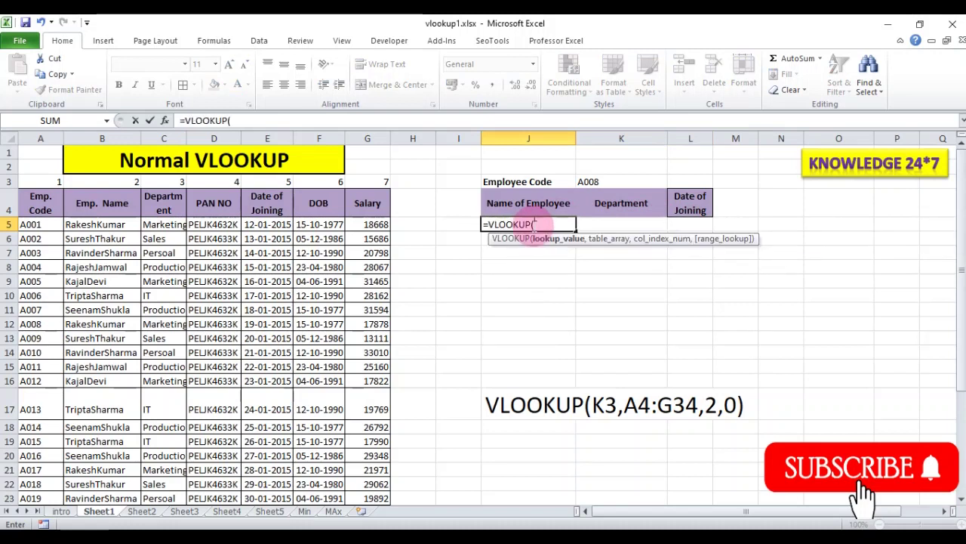
click(589, 181)
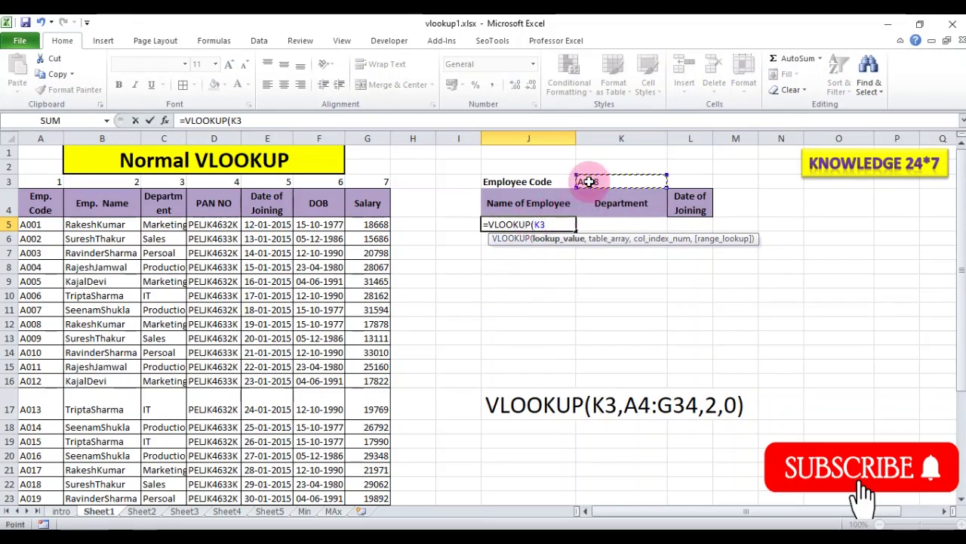
text(,)
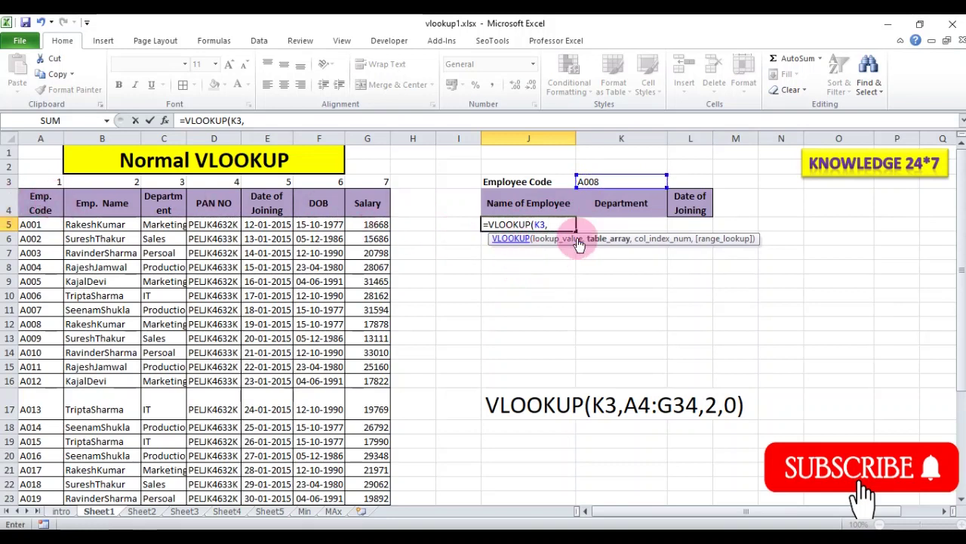
Step: Complete it with table A4:G34, column 2, exact match: =VLOOKUP(K3,A4:G34,2,0)
mouse_move(42, 202)
mouse_down()
mouse_move(277, 215)
mouse_move(386, 502)
mouse_move(366, 482)
mouse_up()
text(,)
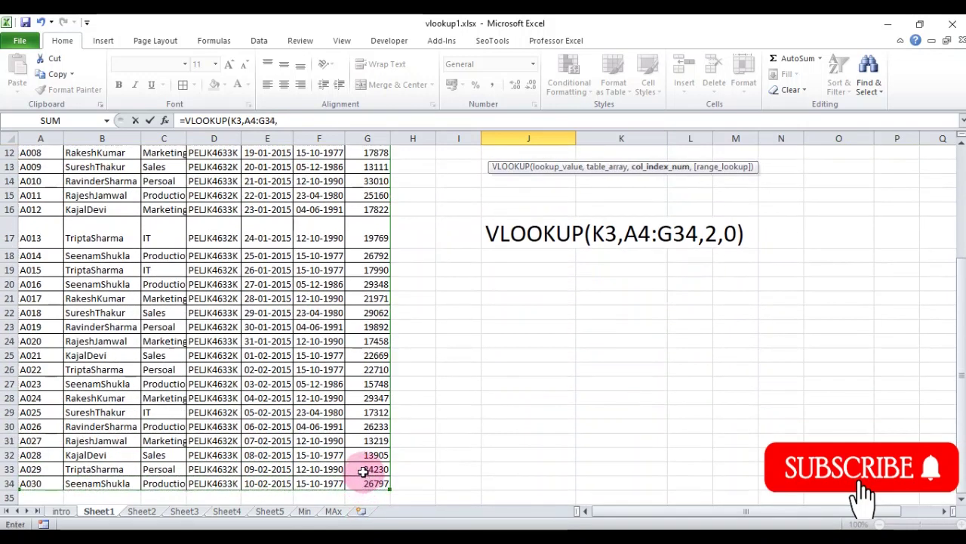
scroll(408, 445, up, 1)
scroll(468, 362, up, 3)
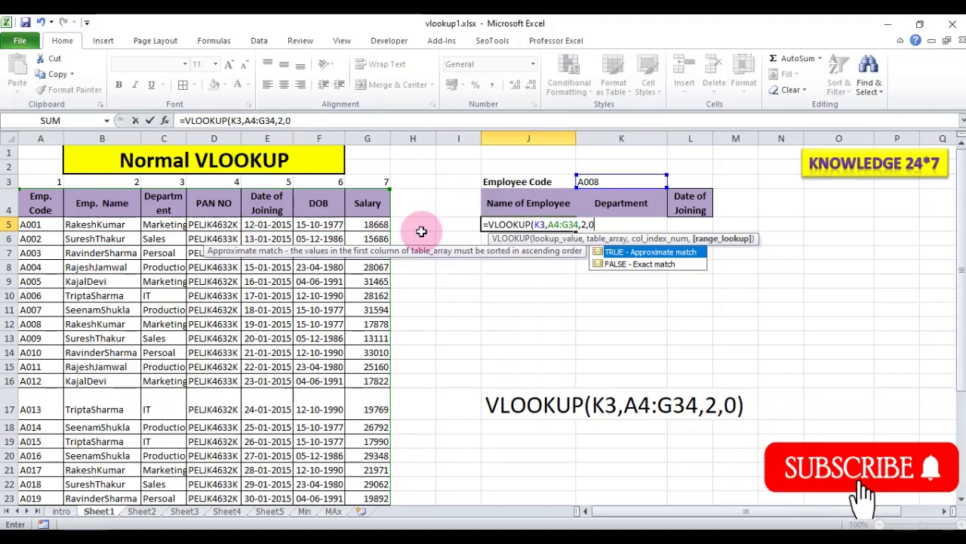
text())
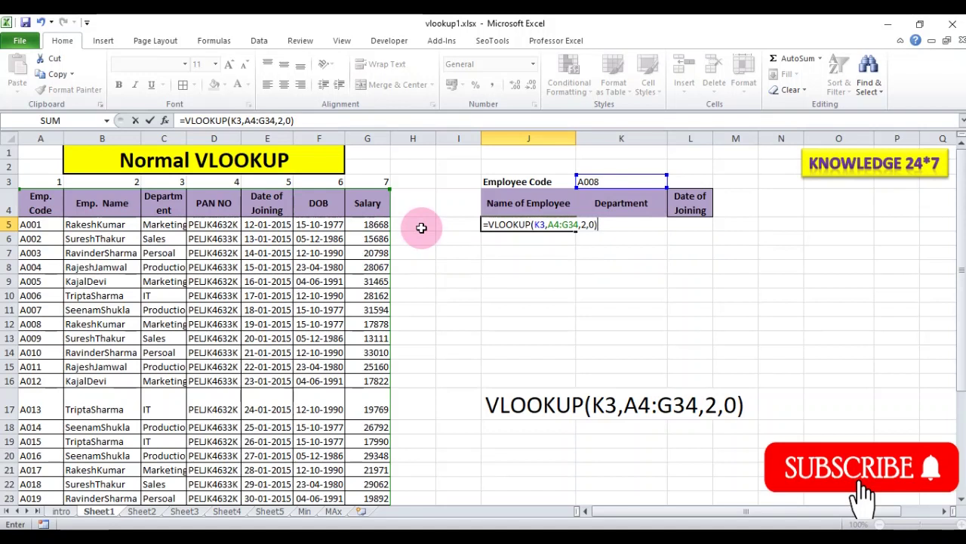
key(Return)
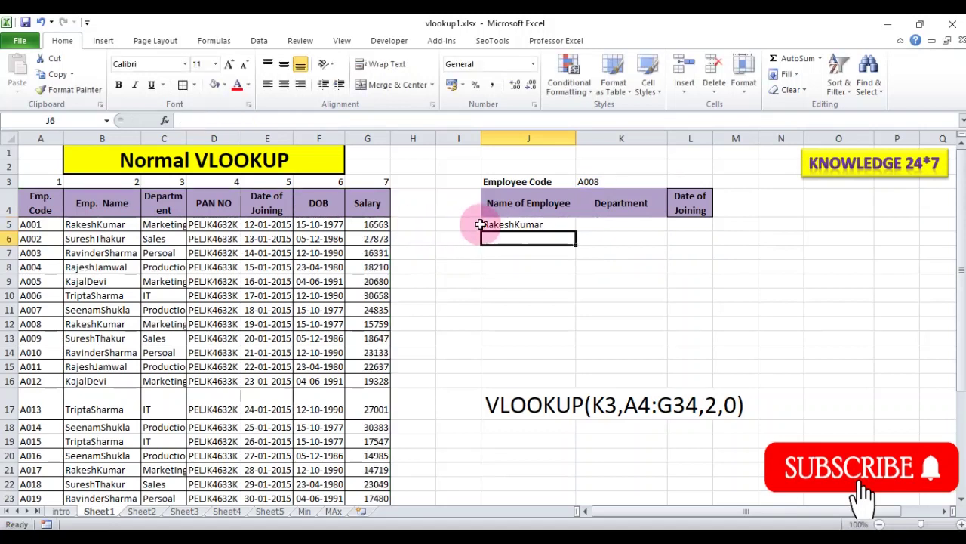
click(526, 223)
Step: Change the employee code in K3 from A008 to A012 and verify the matching row 16
double_click(607, 181)
text(12)
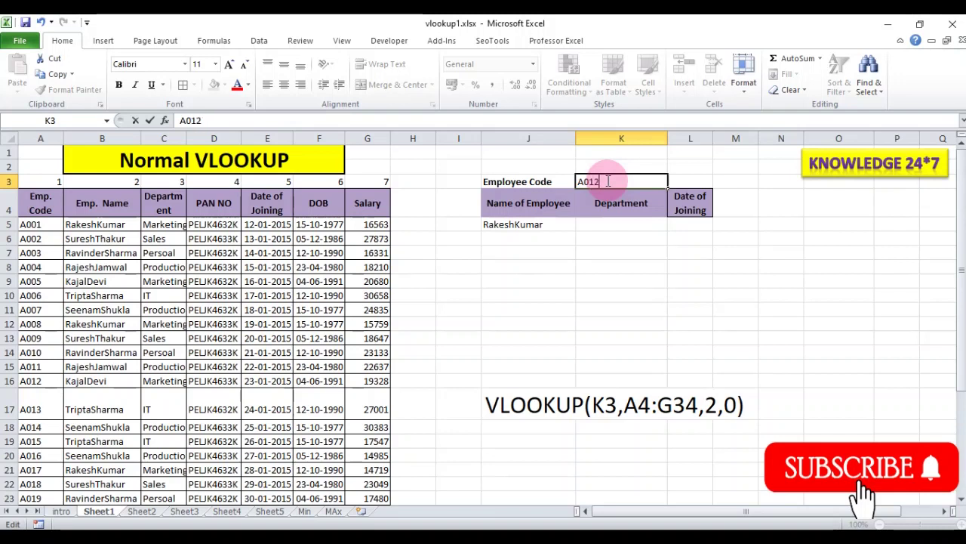
key(Return)
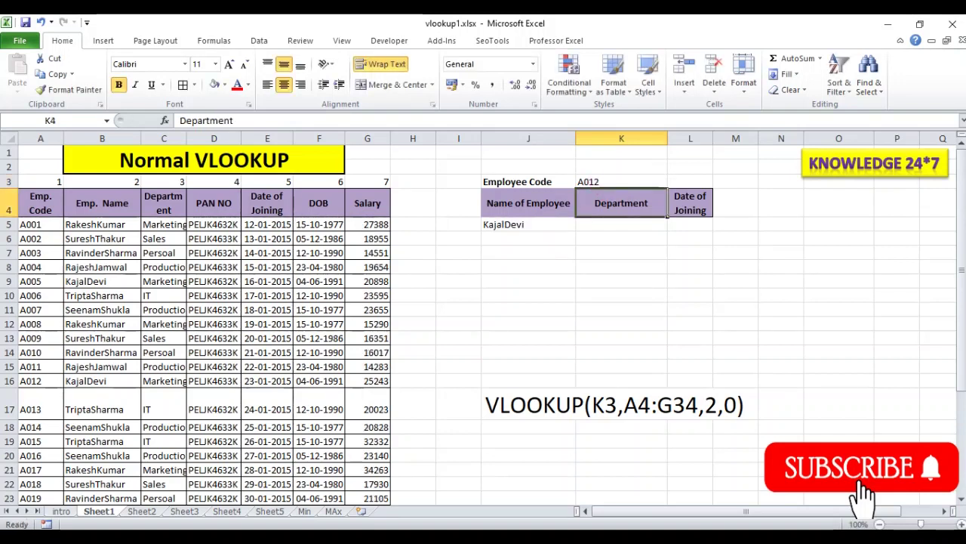
click(9, 381)
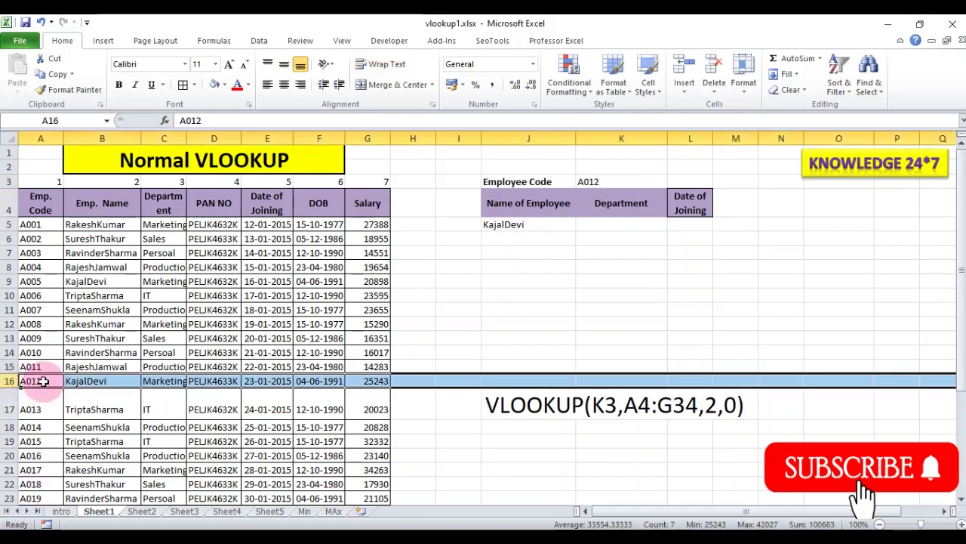
click(123, 385)
click(567, 238)
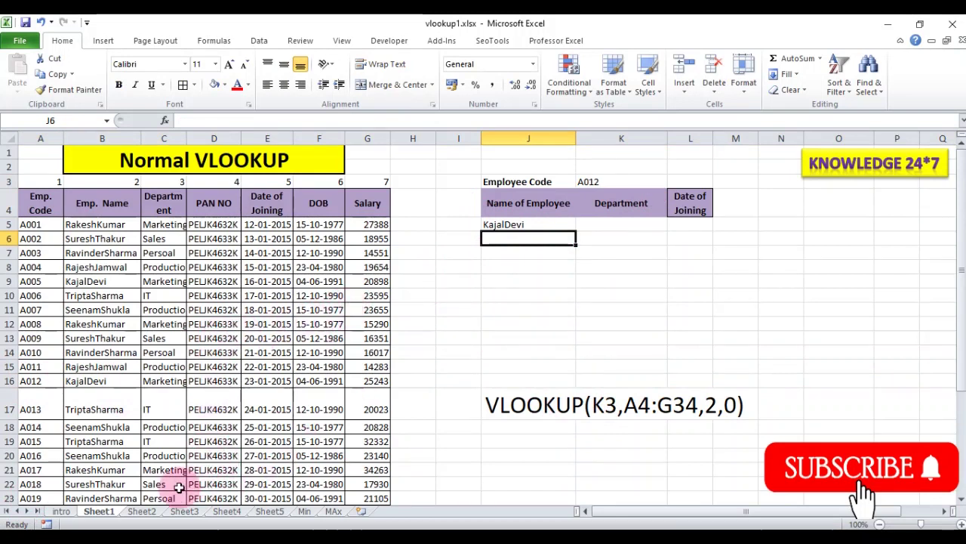
click(141, 511)
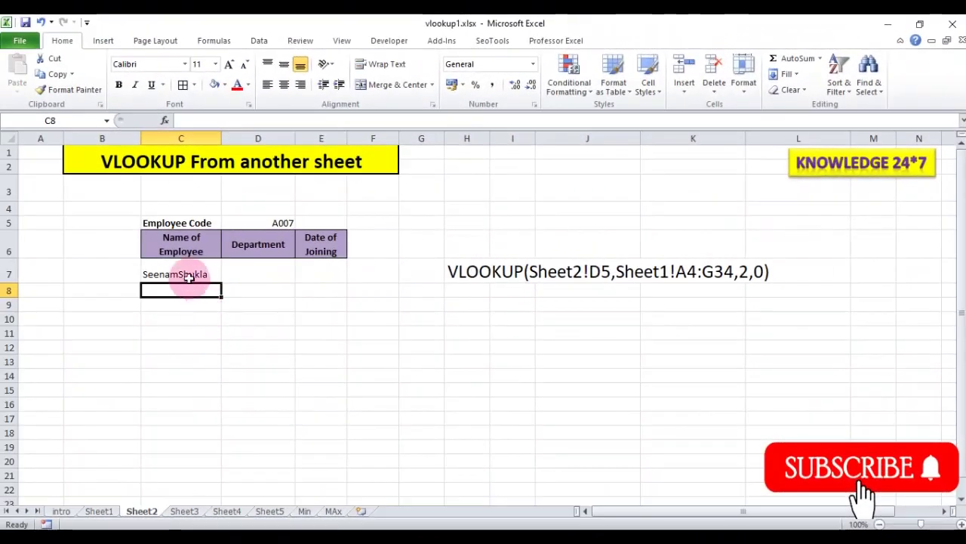
Step: Clear C7 on Sheet2 and start a VLOOKUP using employee code D5
click(186, 274)
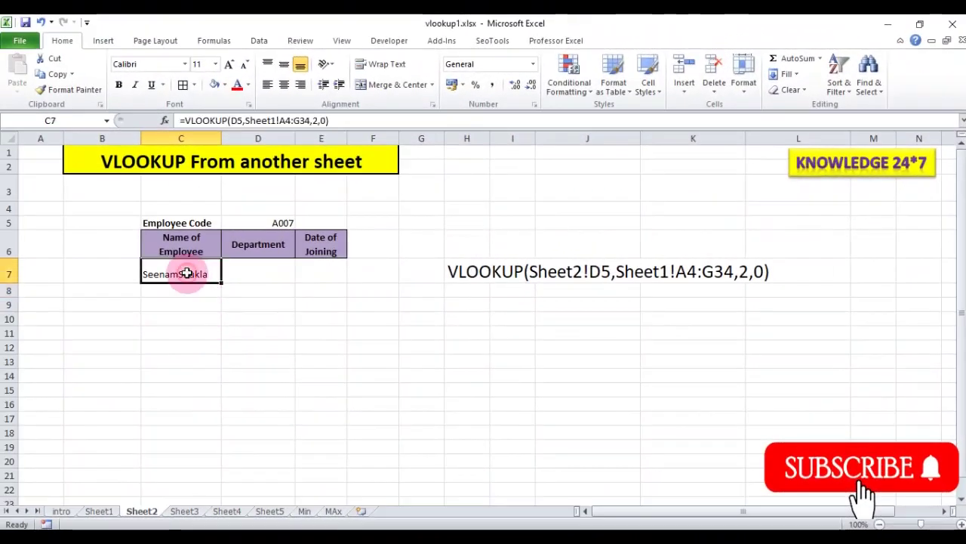
key(Delete)
text(=)
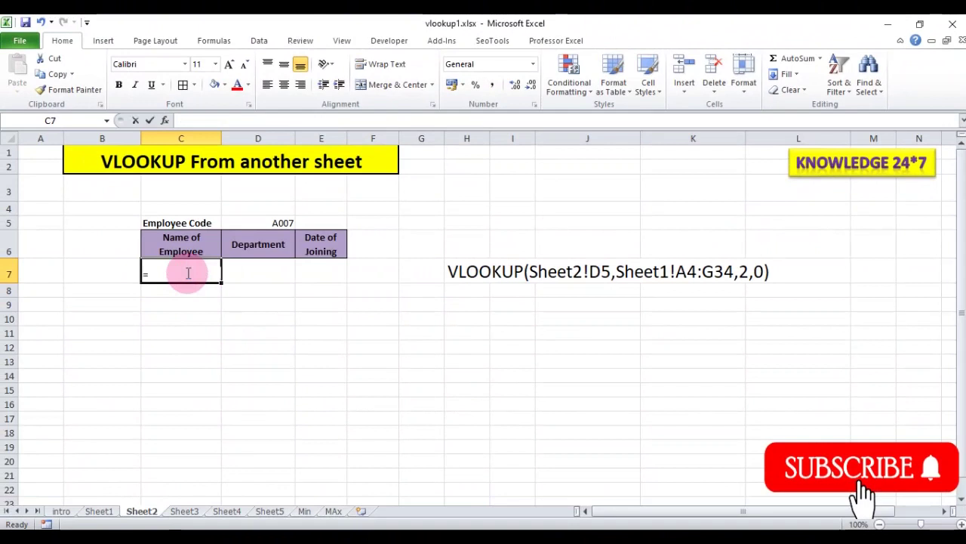
text(vo)
key(BackSpace)
key(BackSpace)
text(loo)
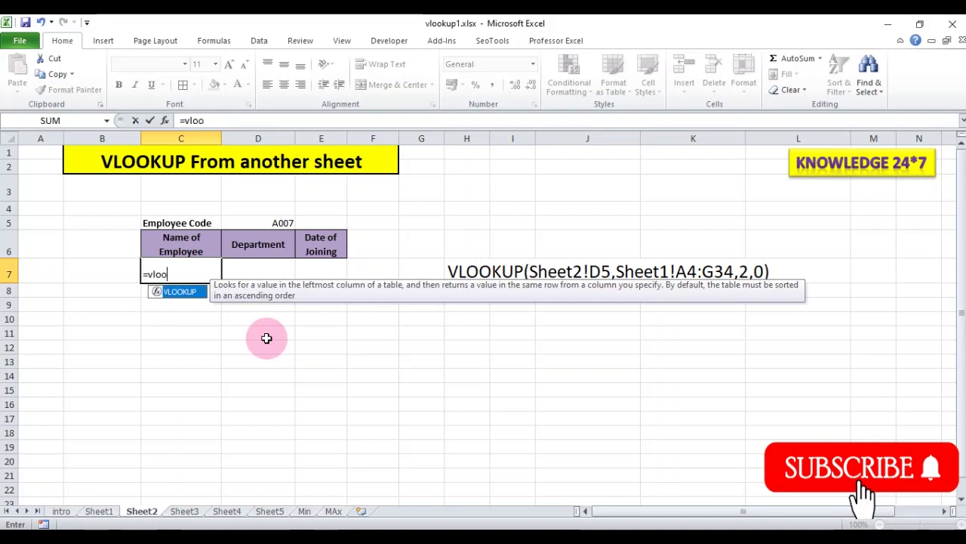
key(Tab)
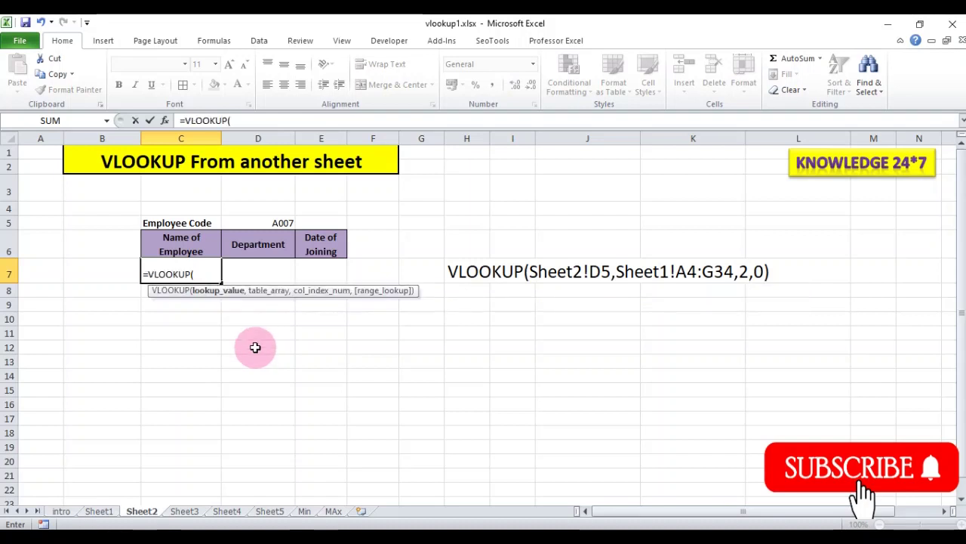
click(287, 221)
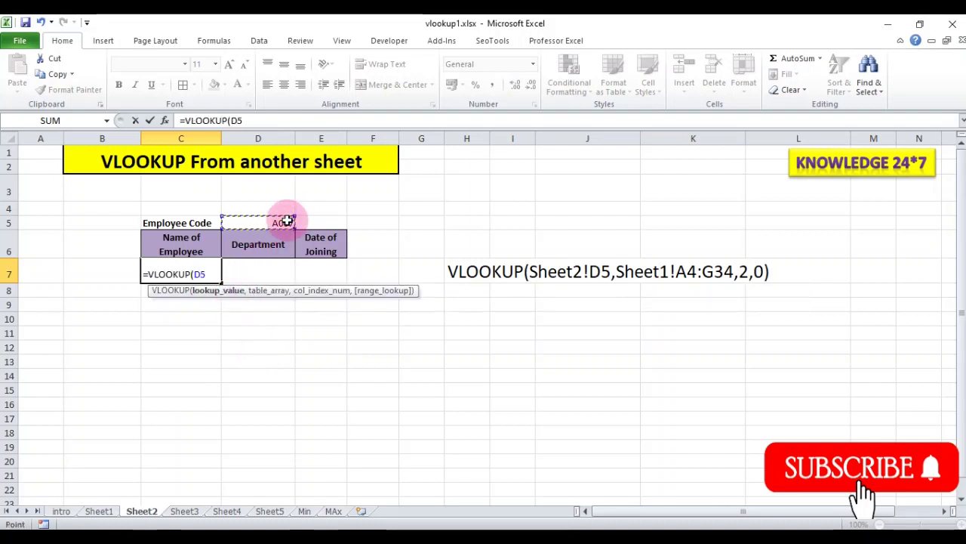
text(,)
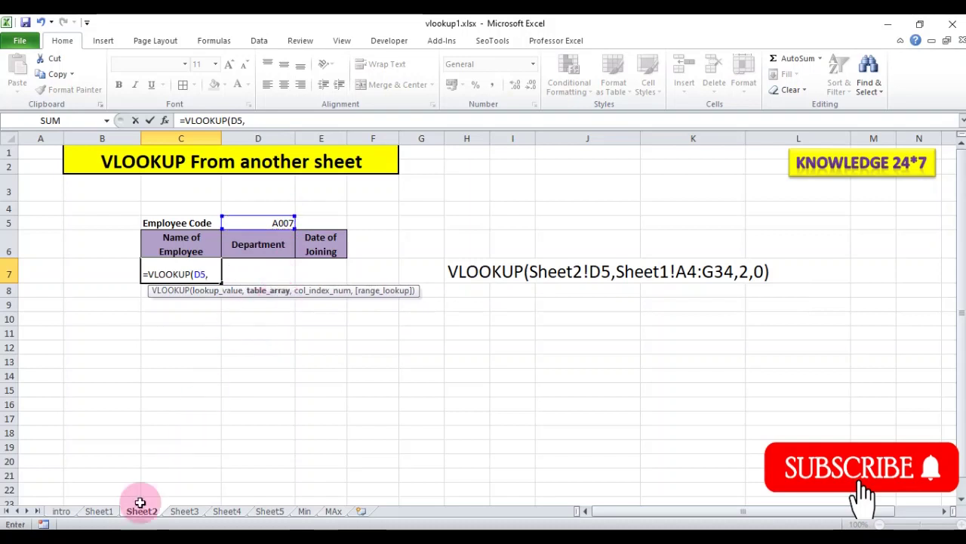
Step: Point it at Sheet1's A4:G34 table, exact match, giving =VLOOKUP(D5,Sheet1!A4:G34,2,0)
click(104, 512)
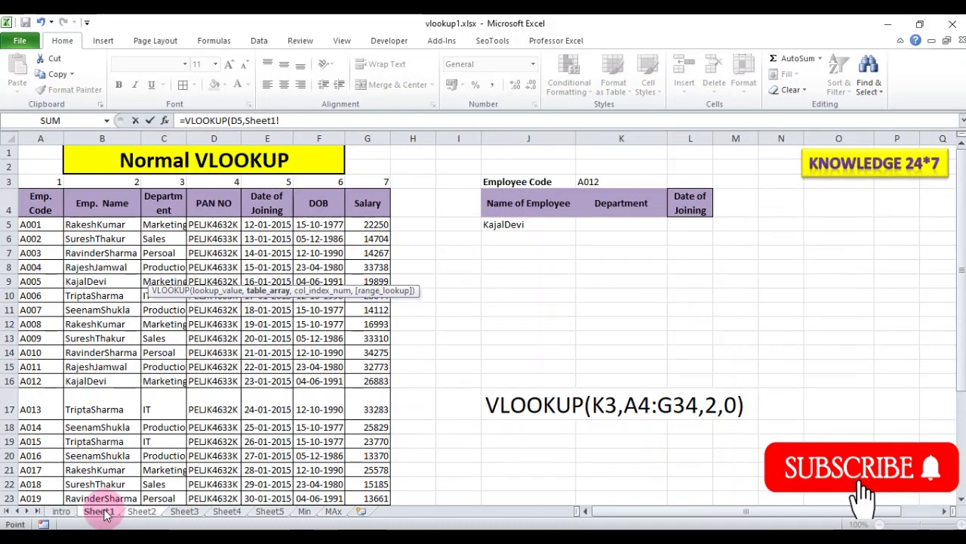
mouse_move(38, 198)
mouse_down()
mouse_move(325, 213)
mouse_move(388, 502)
mouse_up()
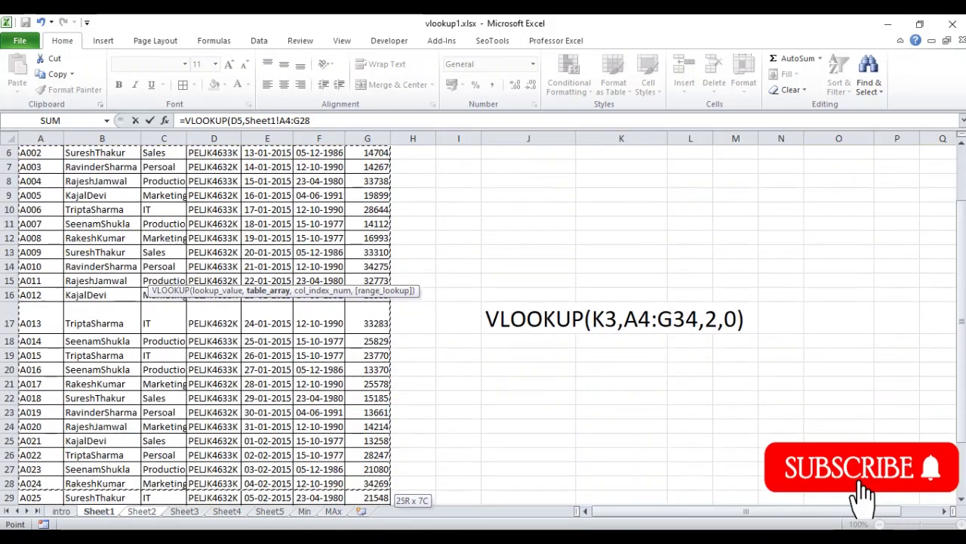
drag(389, 502, 353, 466)
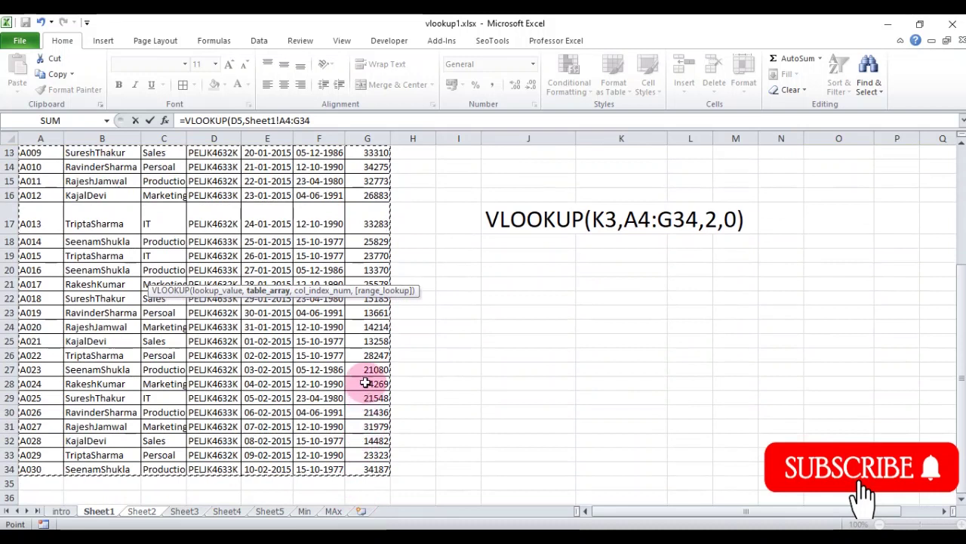
scroll(365, 389, up, 4)
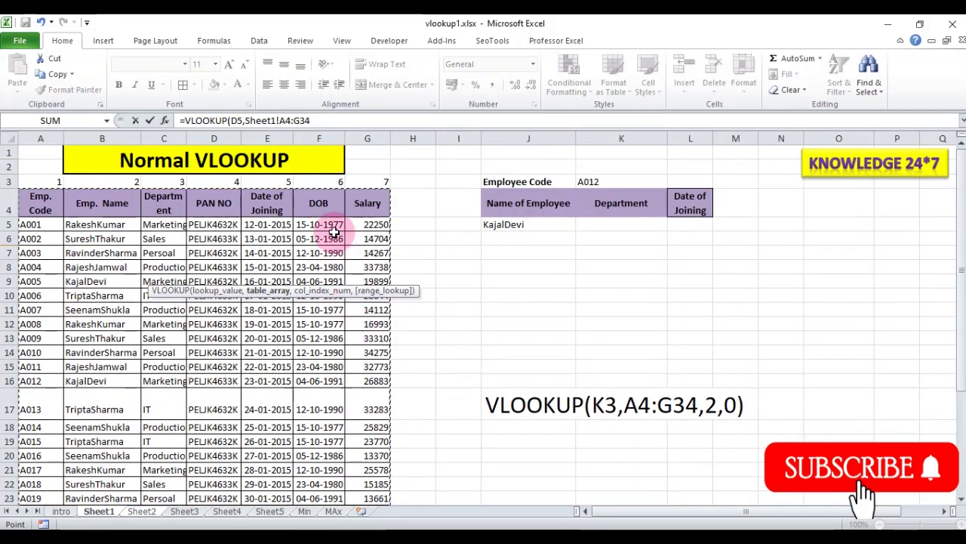
click(316, 120)
text(,)
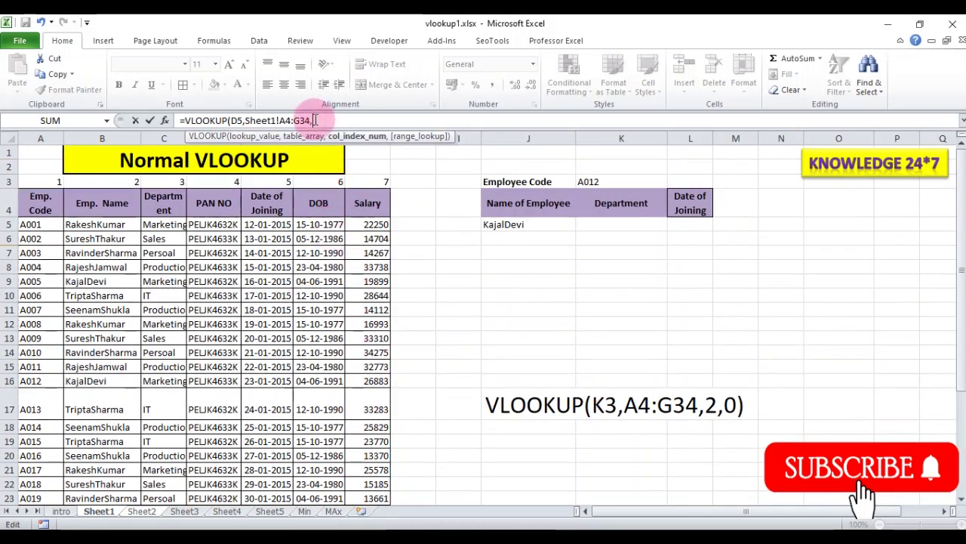
text(0))
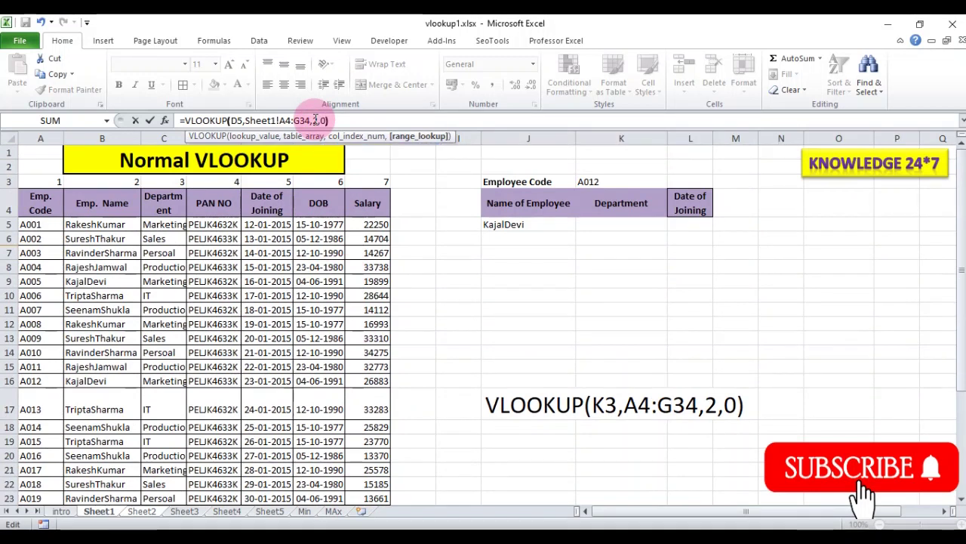
key(Return)
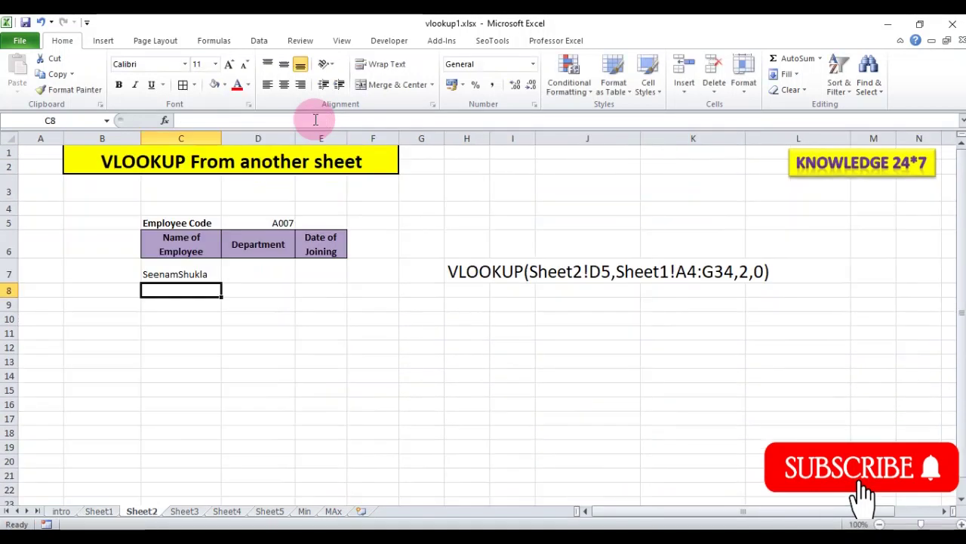
Step: Change the Sheet2 employee code in D5 from A007 to A003
click(176, 274)
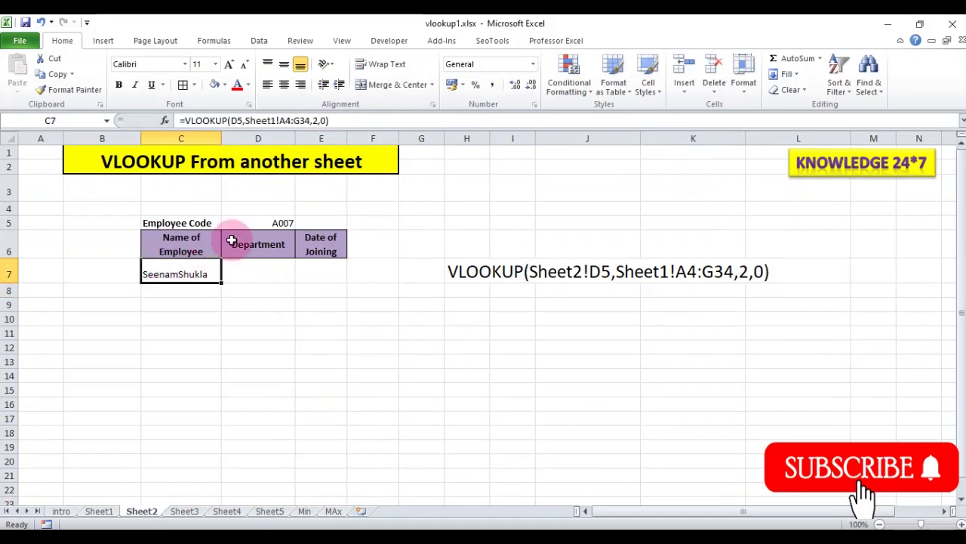
double_click(281, 222)
drag(290, 222, 297, 224)
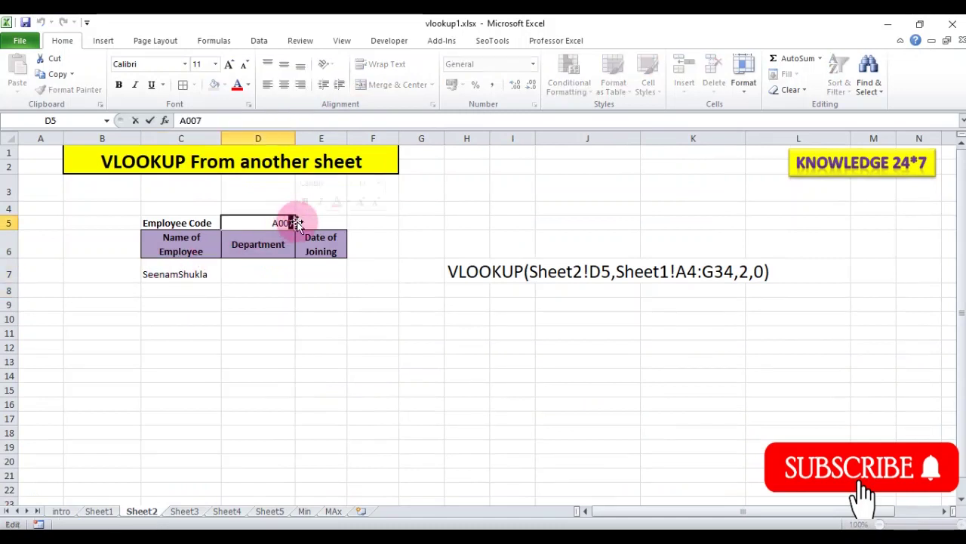
text(3)
key(Return)
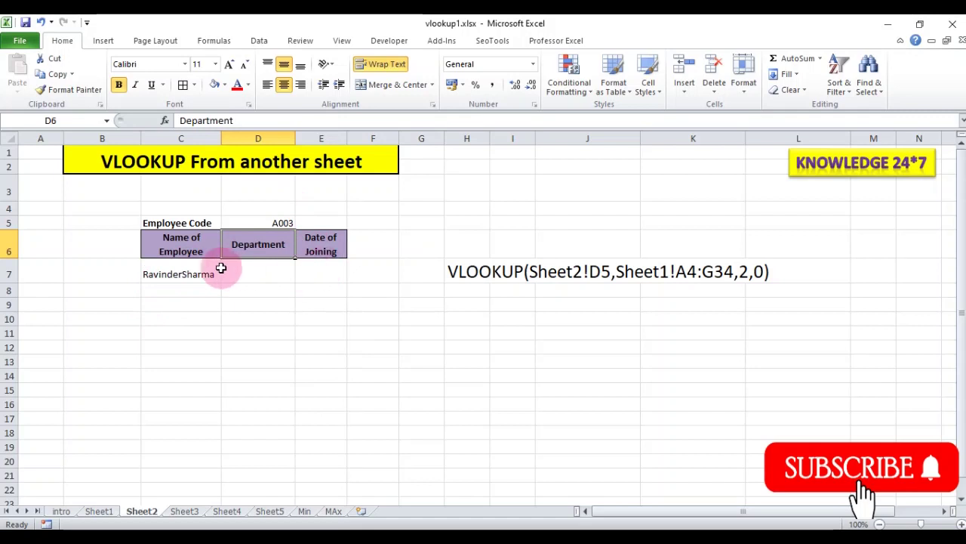
Step: Review C7's lookup formula and confirm it unchanged
click(197, 274)
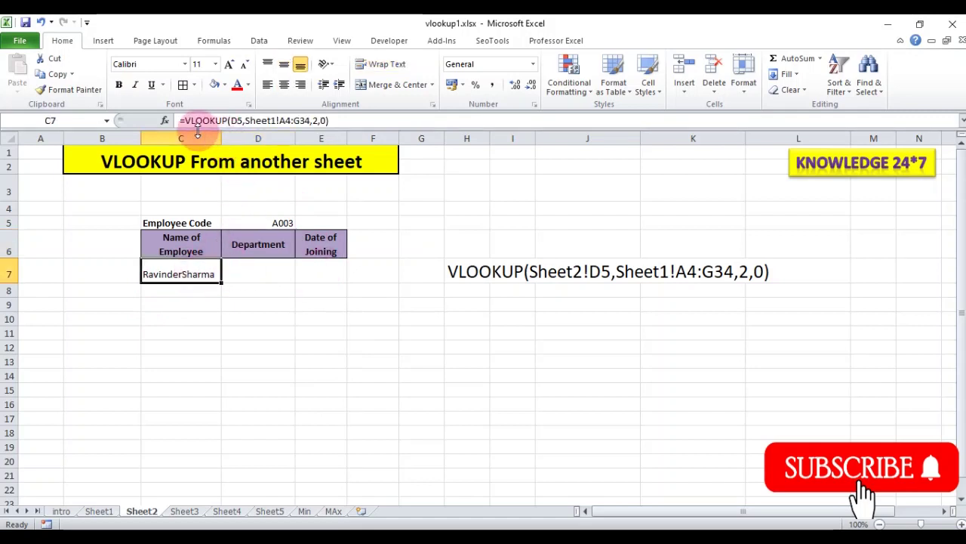
double_click(185, 276)
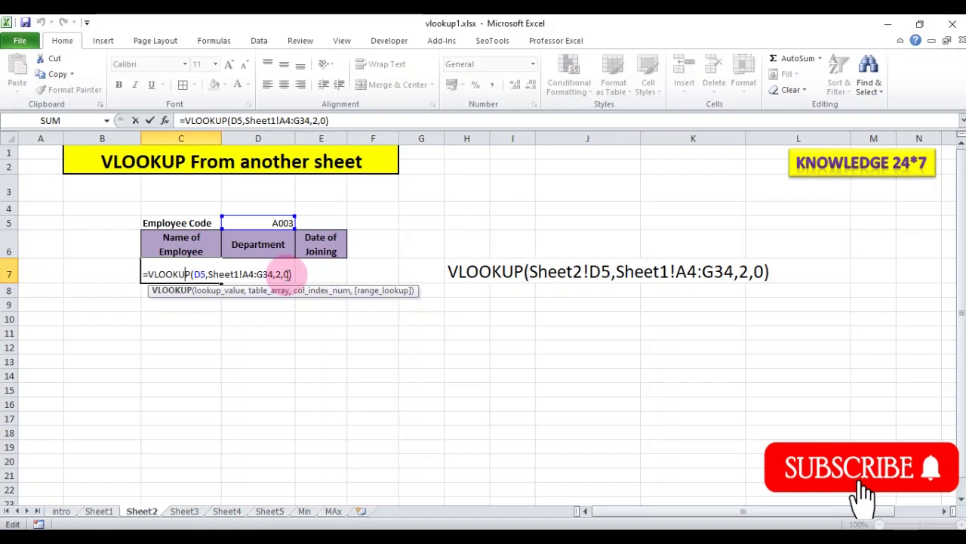
key(Return)
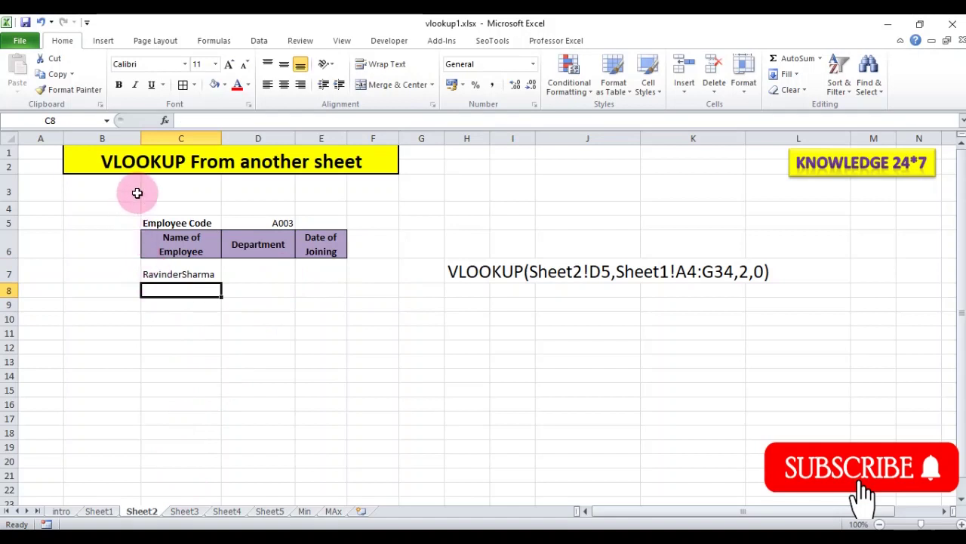
Step: On Sheet3, start a VLOOKUP in B7 with the employee code in C5 as lookup value
click(181, 512)
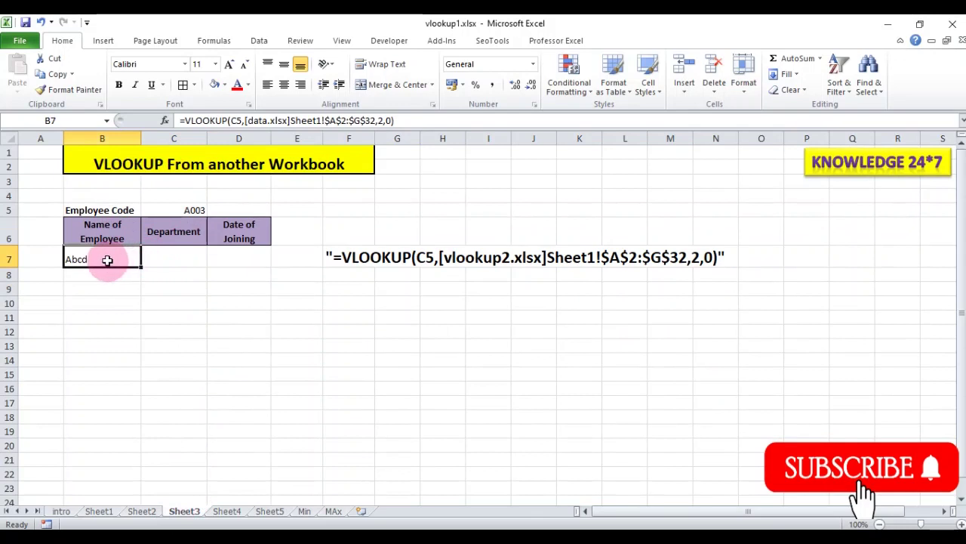
text(=)
text(=v)
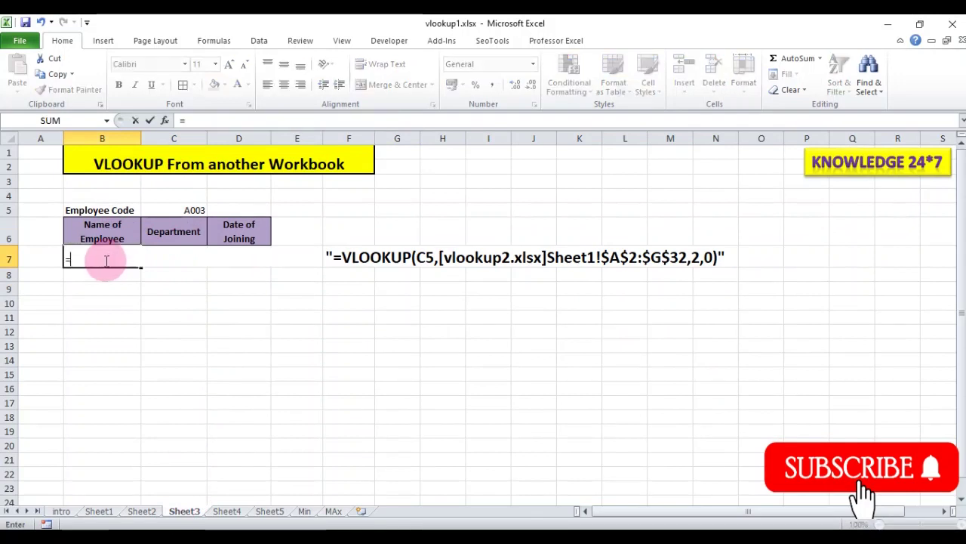
text(loo)
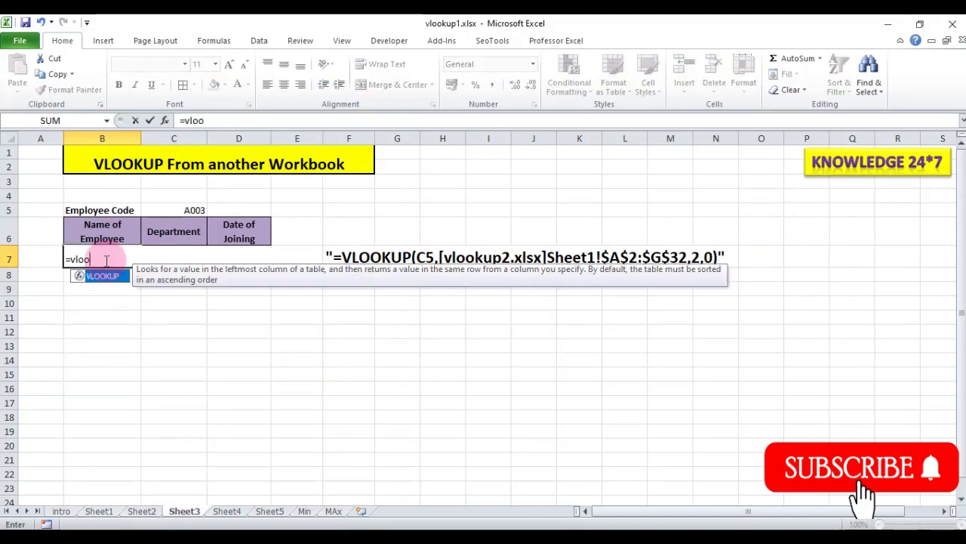
key(Tab)
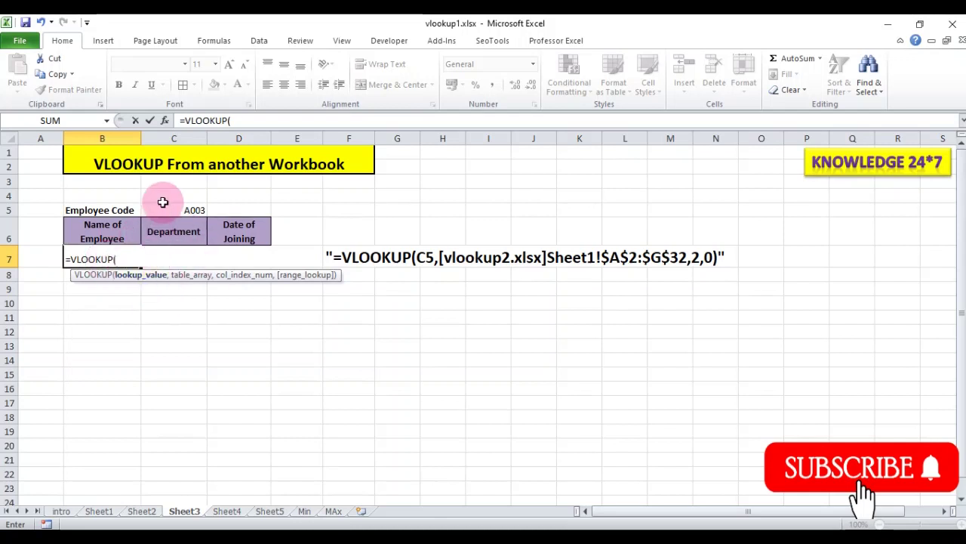
click(186, 207)
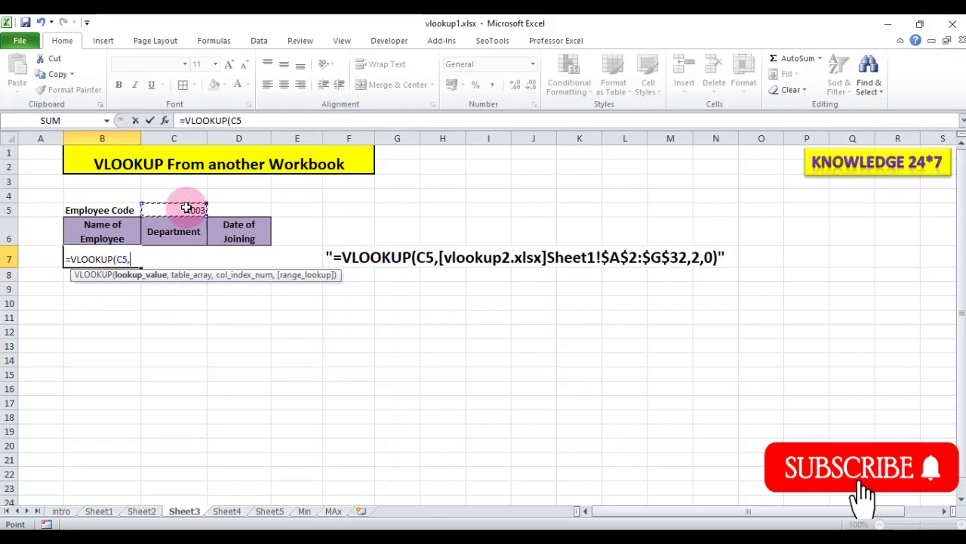
Step: Use data.xlsx's Sheet1!$A$2:$G$32 as the table, column 2, exact match, and commit
click(504, 522)
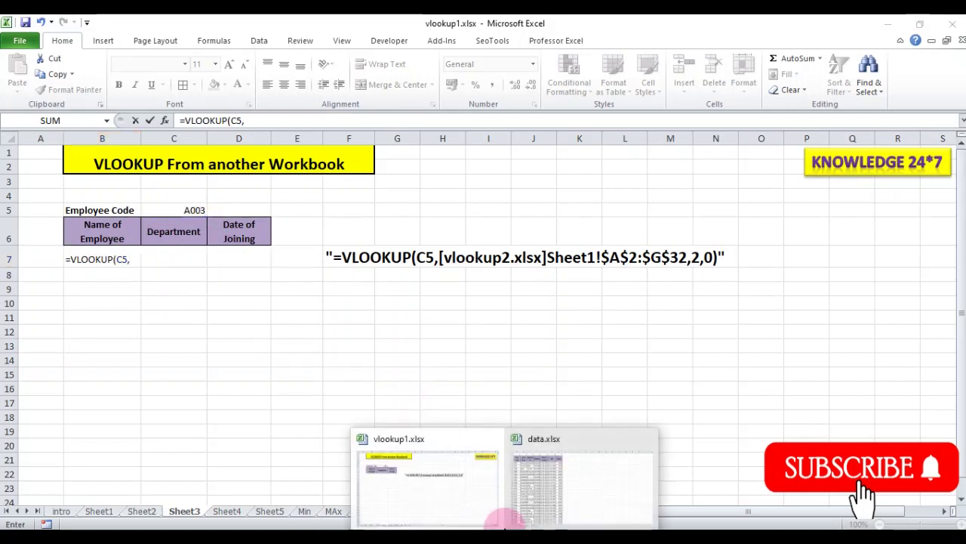
click(546, 464)
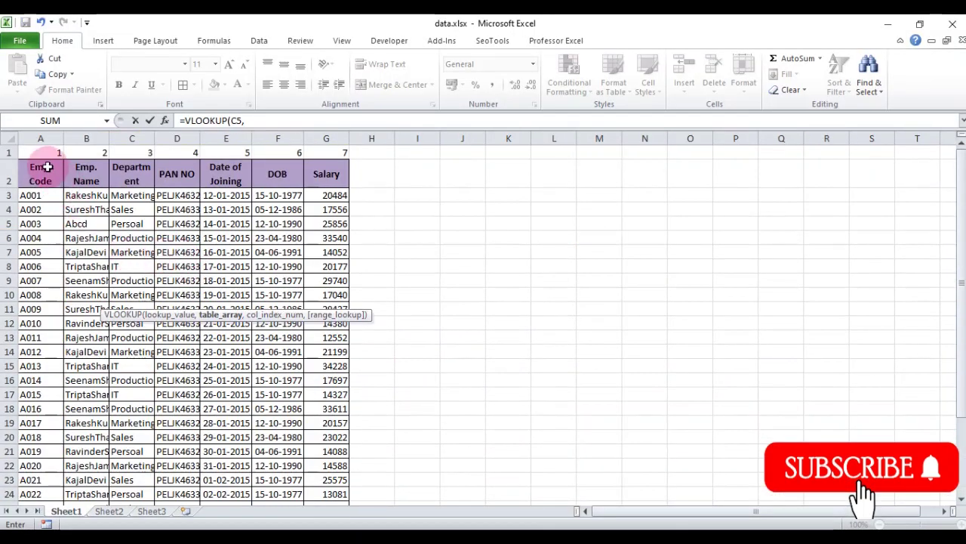
drag(40, 172, 326, 525)
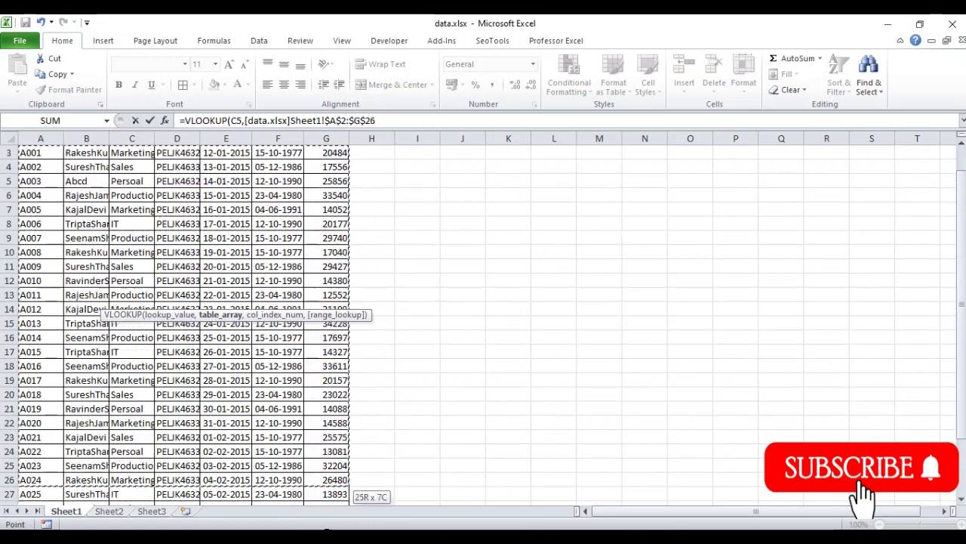
mouse_move(326, 527)
mouse_down()
mouse_move(317, 465)
mouse_move(323, 480)
mouse_up()
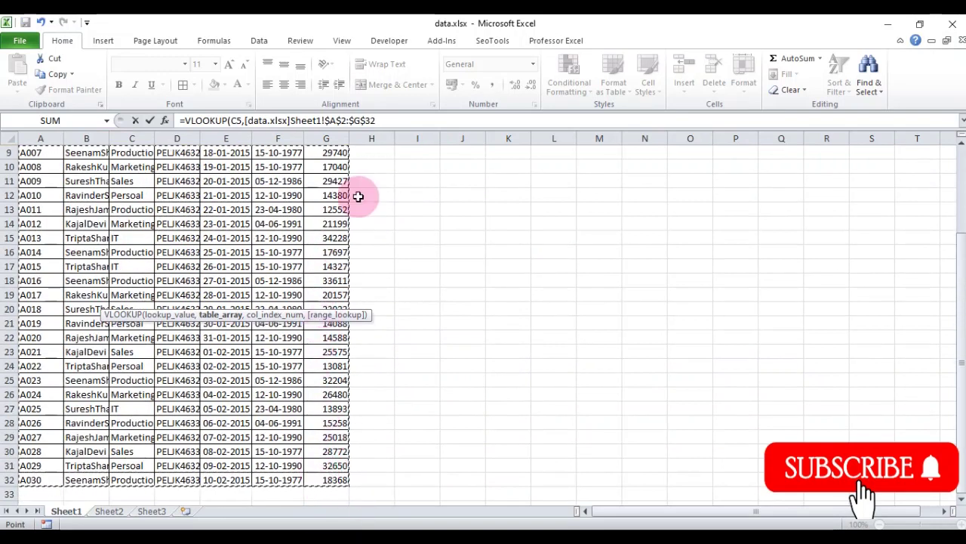
click(385, 120)
text(,2,)
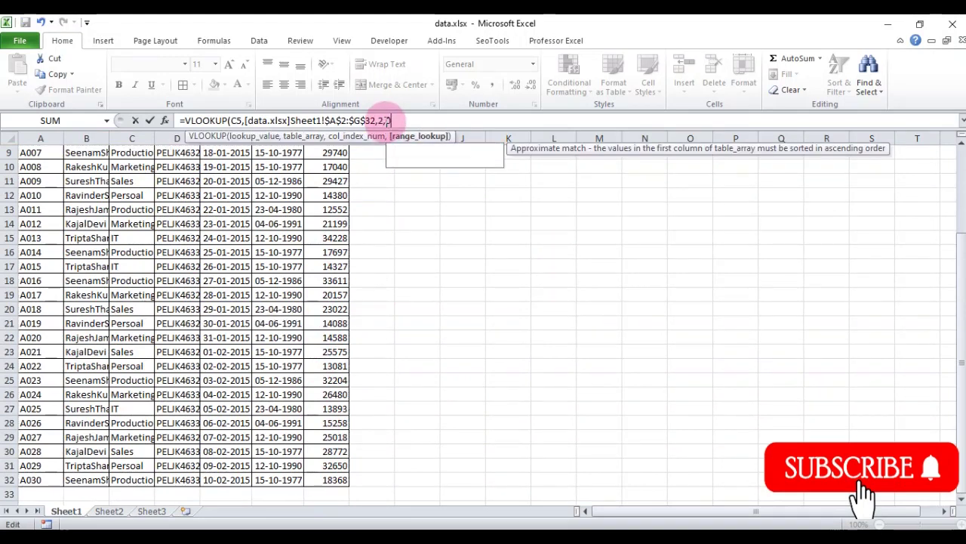
text(0))
key(Return)
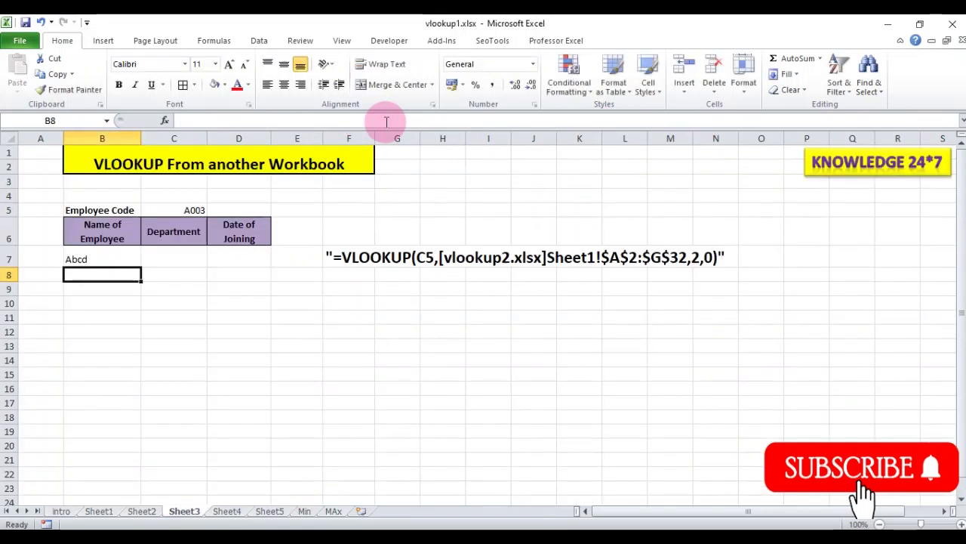
Step: Change Sheet3's employee code in C5 to A004
click(104, 259)
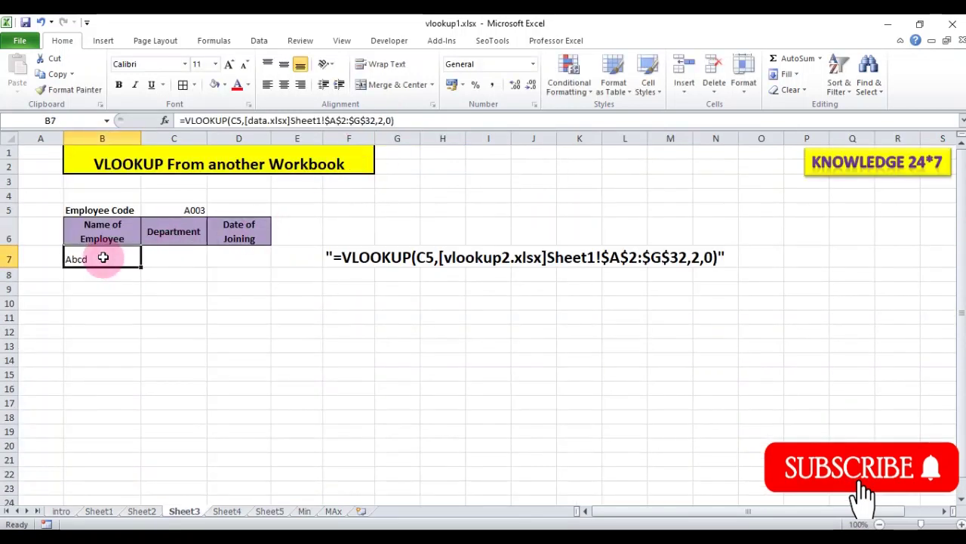
double_click(195, 210)
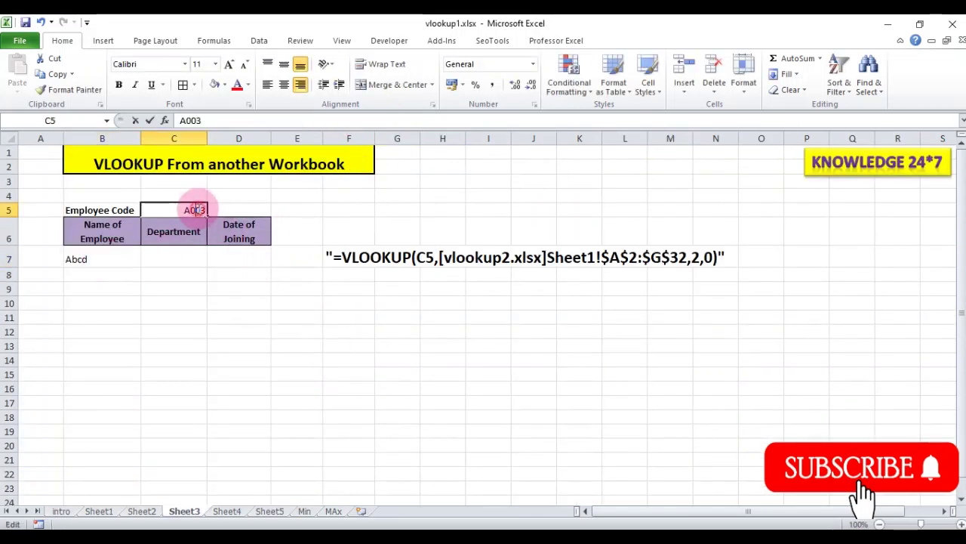
drag(198, 209, 205, 210)
text(4)
key(Return)
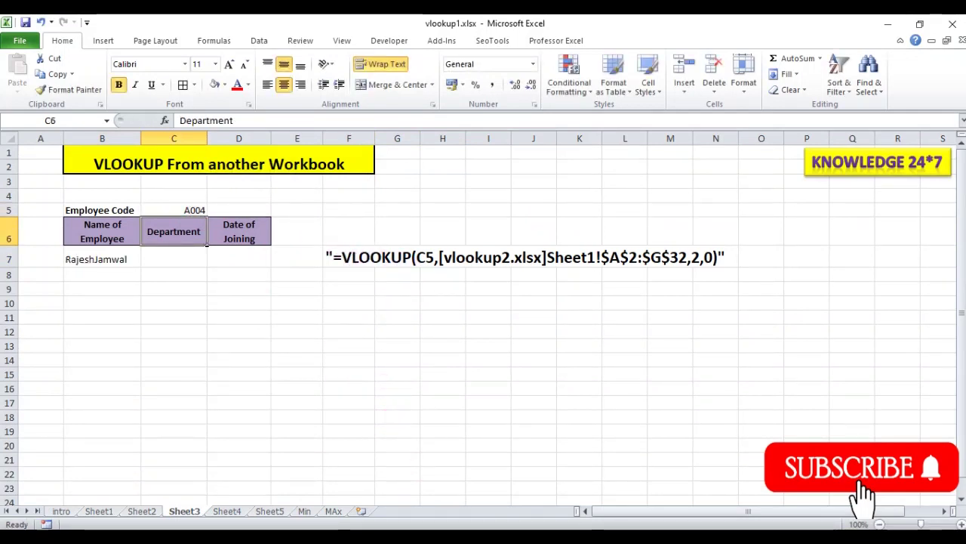
Step: In data.xlsx, rename employee A004 in cell B6 to Pawan
click(528, 500)
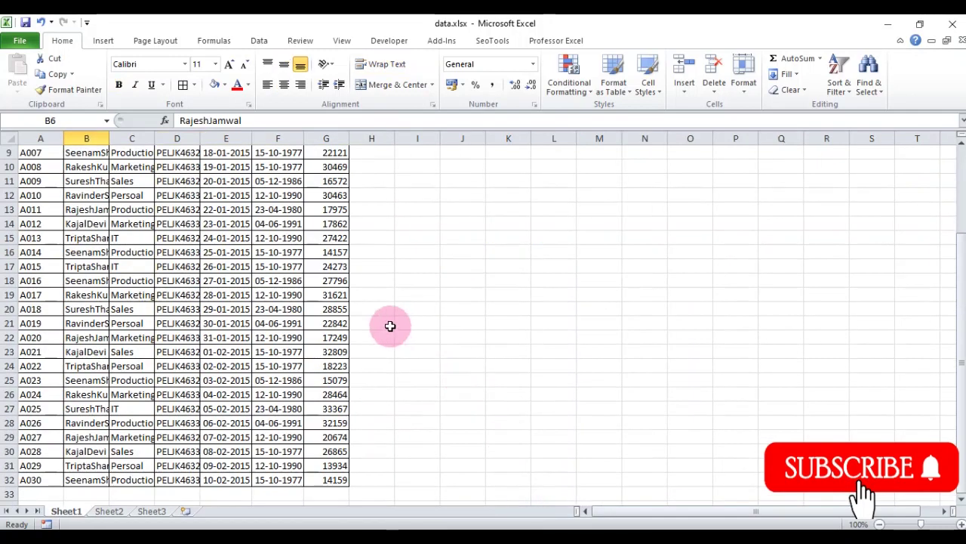
scroll(323, 270, up, 3)
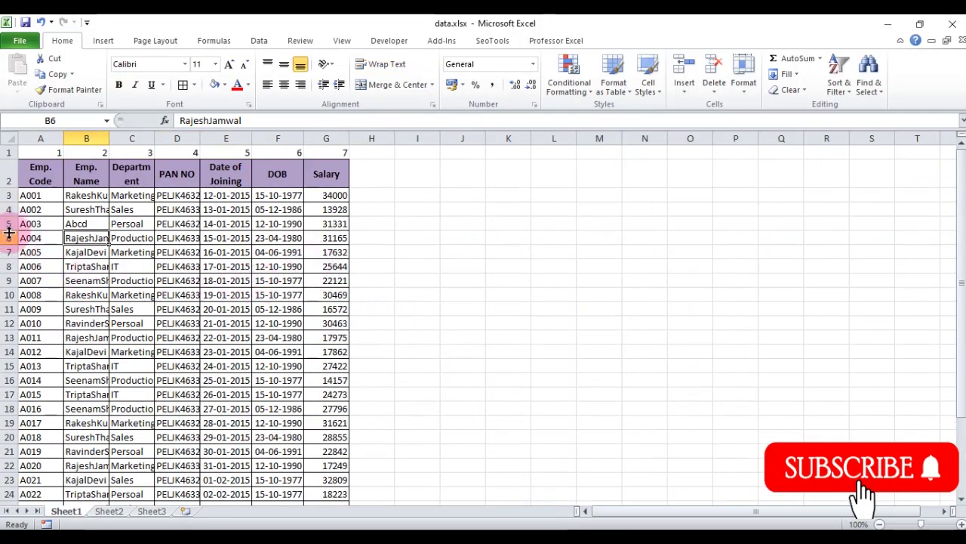
click(9, 235)
click(86, 238)
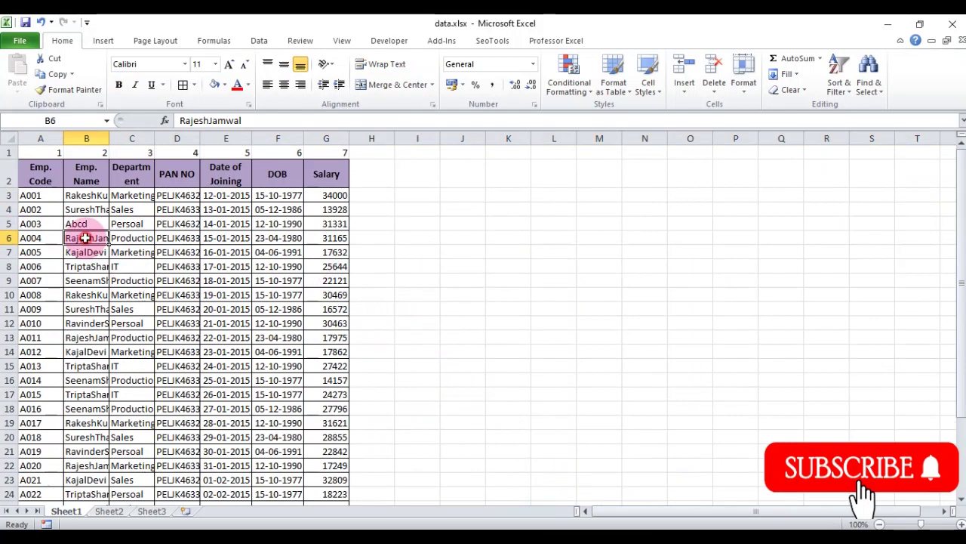
text(Pawan)
key(Return)
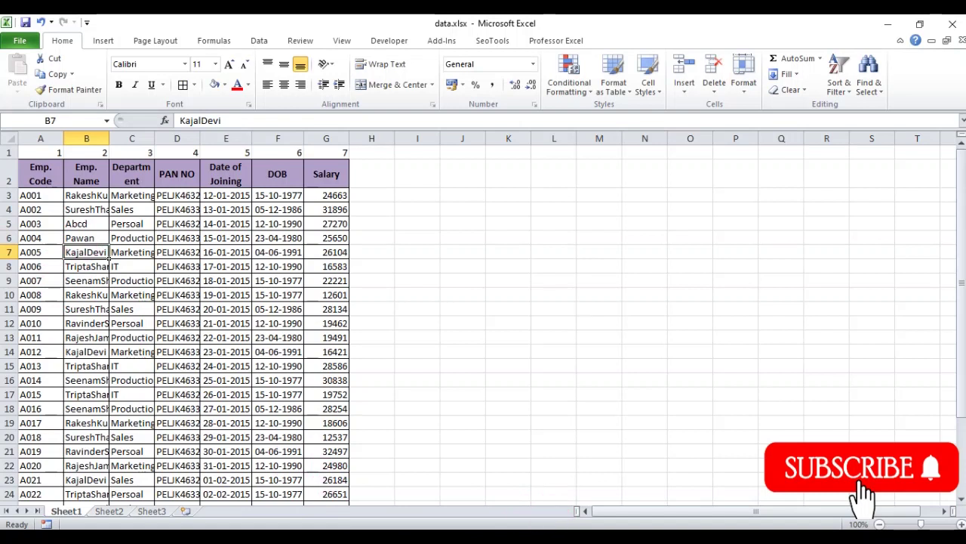
Step: Back in vlookup1.xlsx, check B7's lookup formula now returning Pawan
click(463, 501)
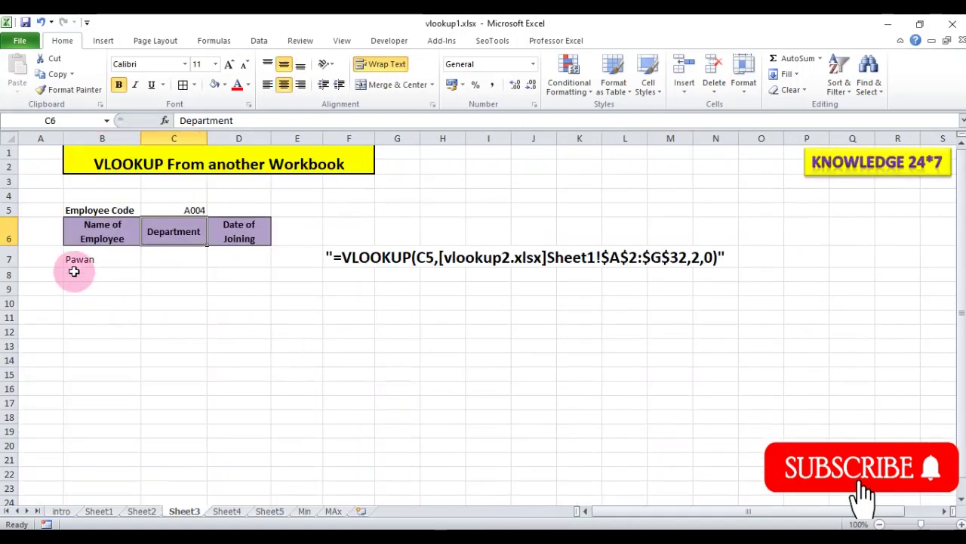
click(72, 258)
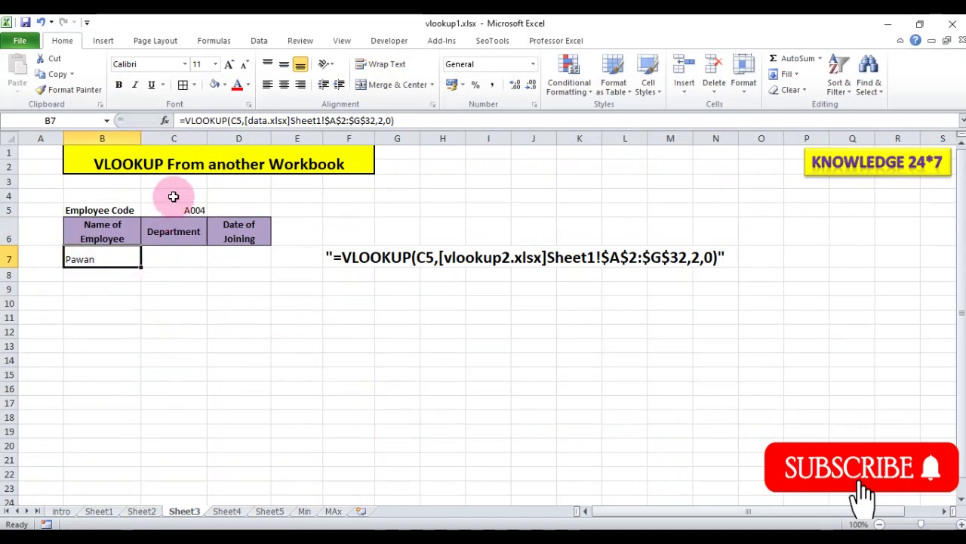
double_click(108, 253)
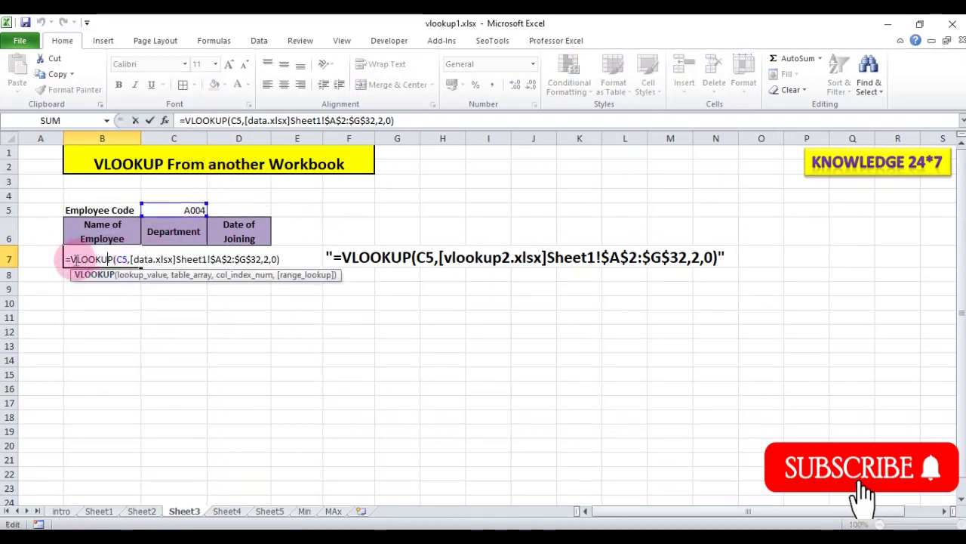
double_click(122, 259)
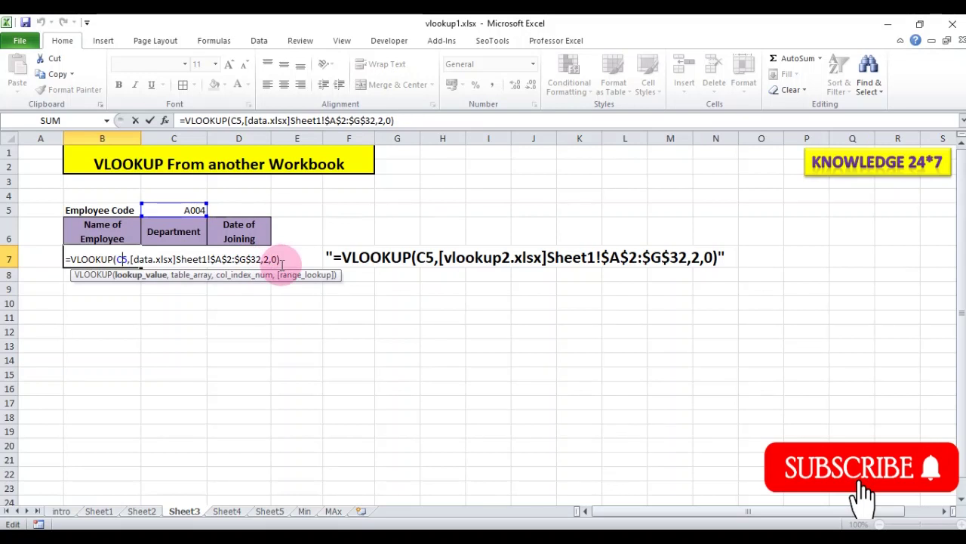
key(Return)
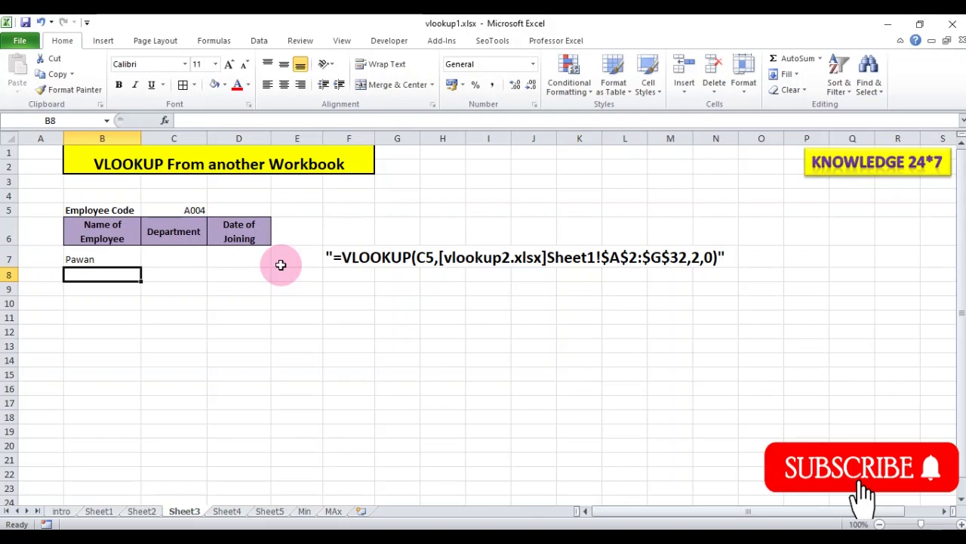
Step: On Sheet4, clear the Department and PAN NO results in K5:L5
click(227, 511)
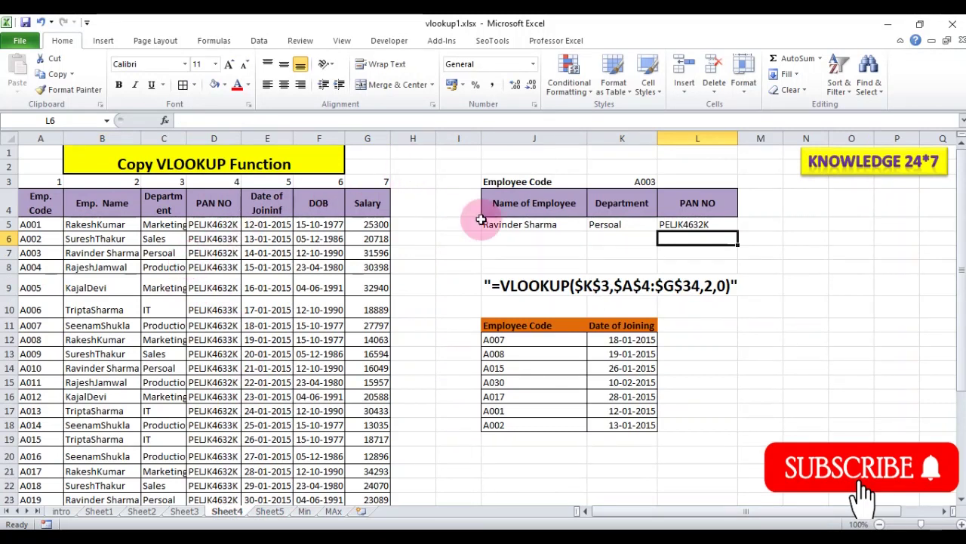
drag(613, 225, 713, 224)
key(Delete)
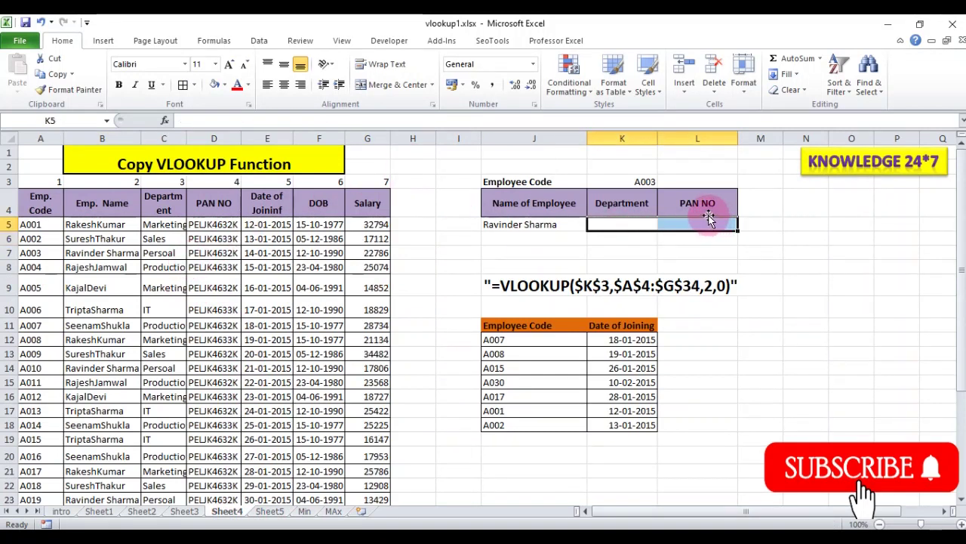
Step: Fill J5's name formula across to L5, then clear the copied results from K5:L5
click(552, 225)
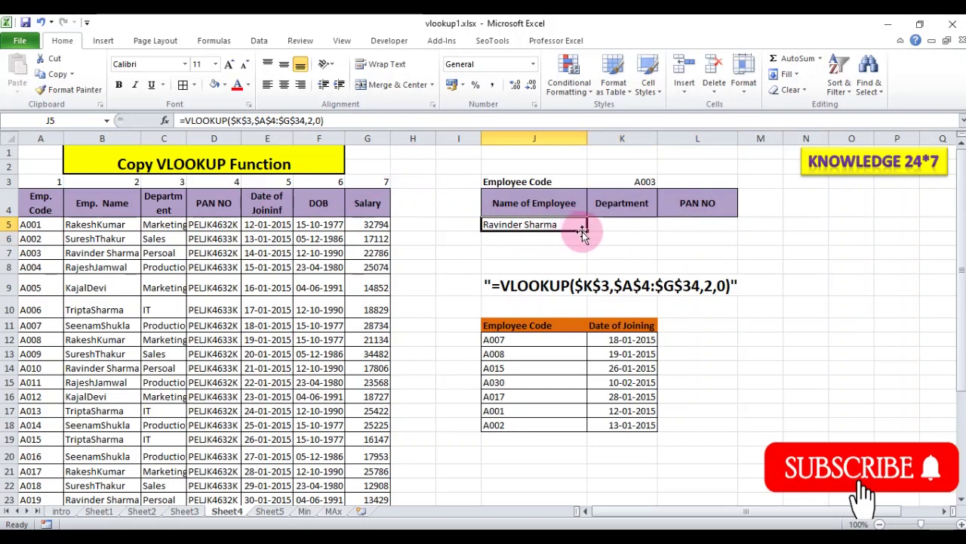
drag(583, 233, 716, 228)
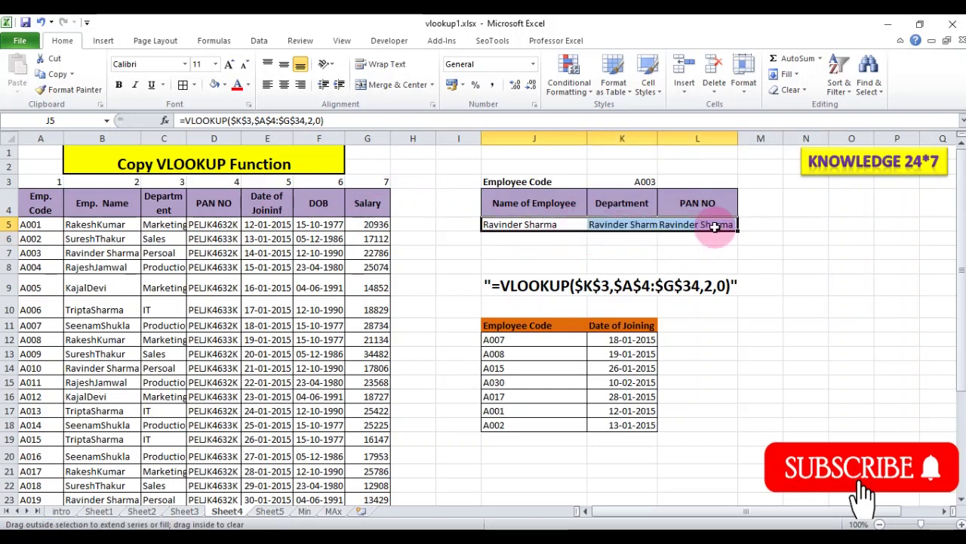
click(608, 224)
drag(605, 224, 675, 230)
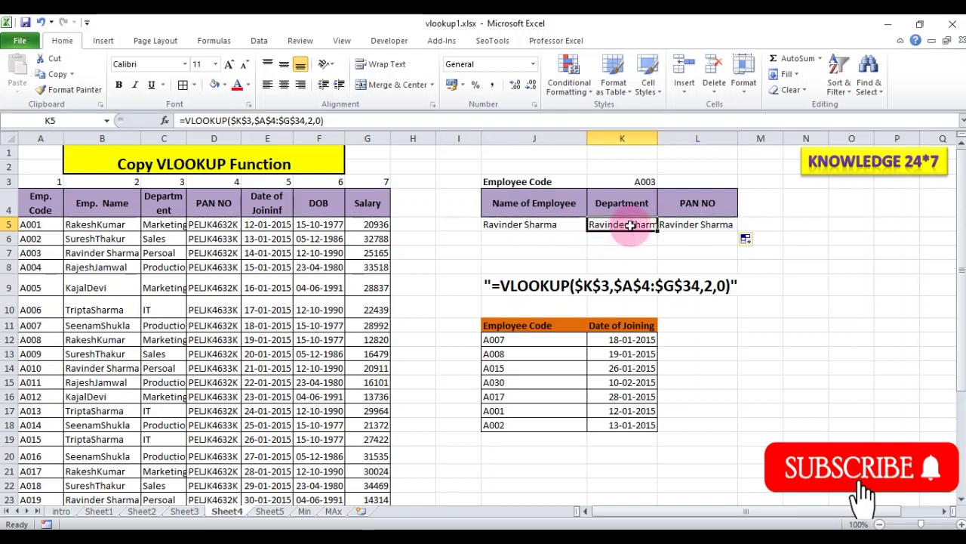
key(Delete)
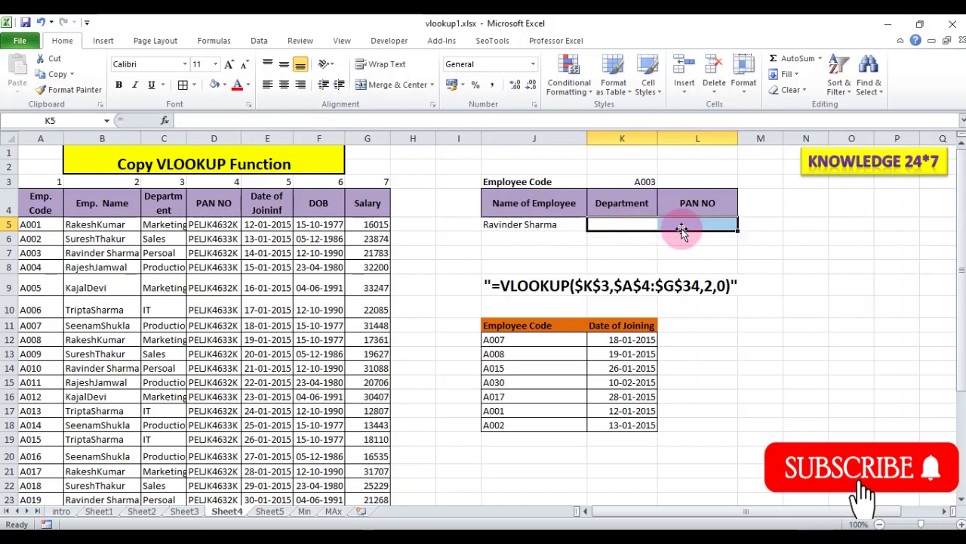
Step: Replace J5's absolute arguments so it reads =VLOOKUP(K3,A4:G34,2,0)
double_click(532, 224)
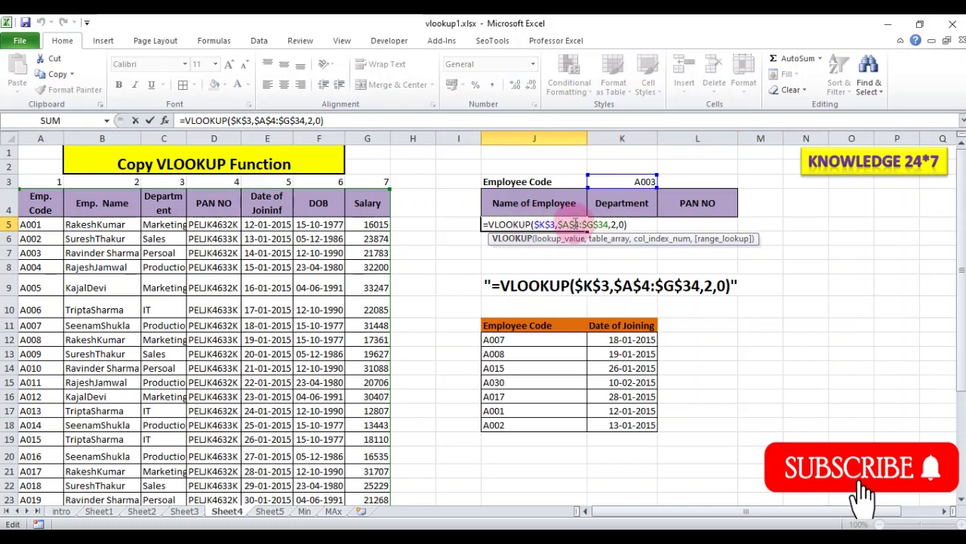
click(536, 224)
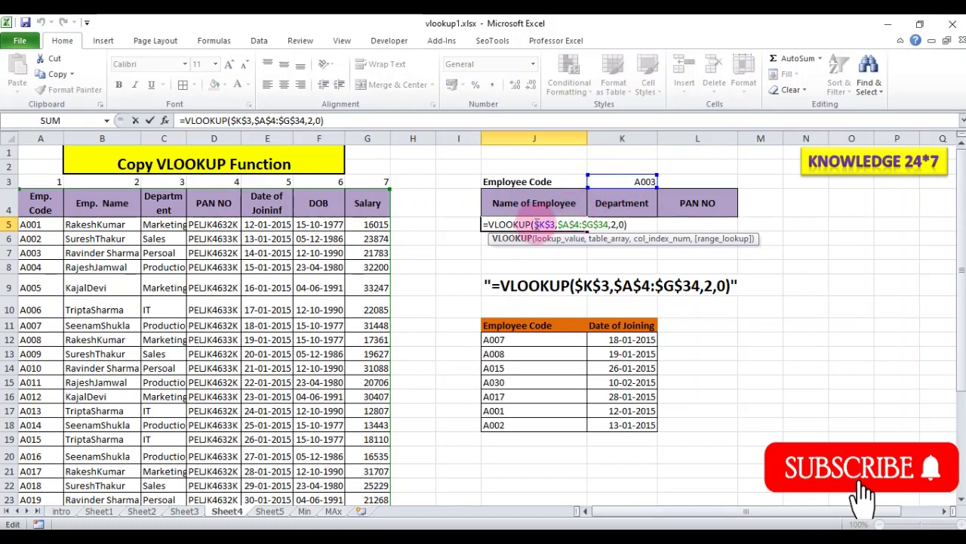
drag(539, 224, 650, 224)
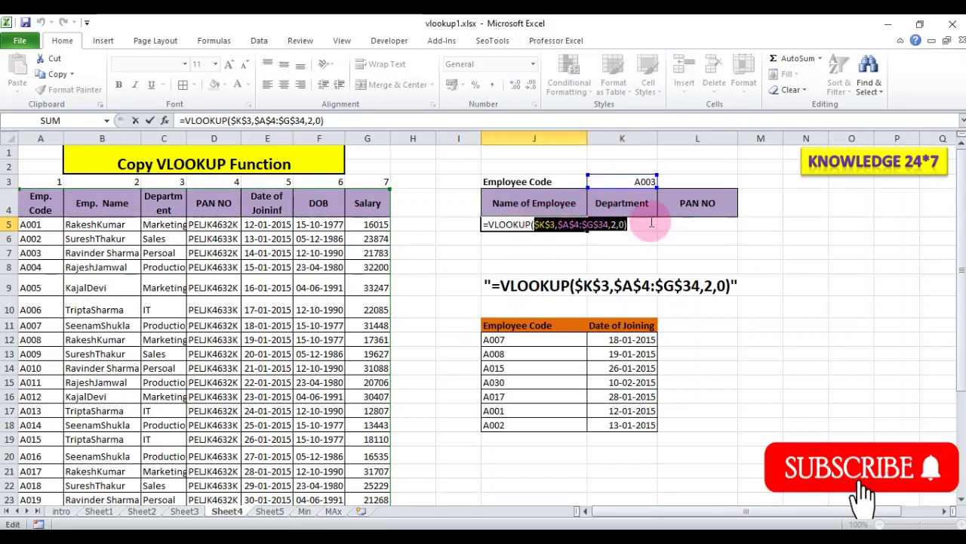
key(Delete)
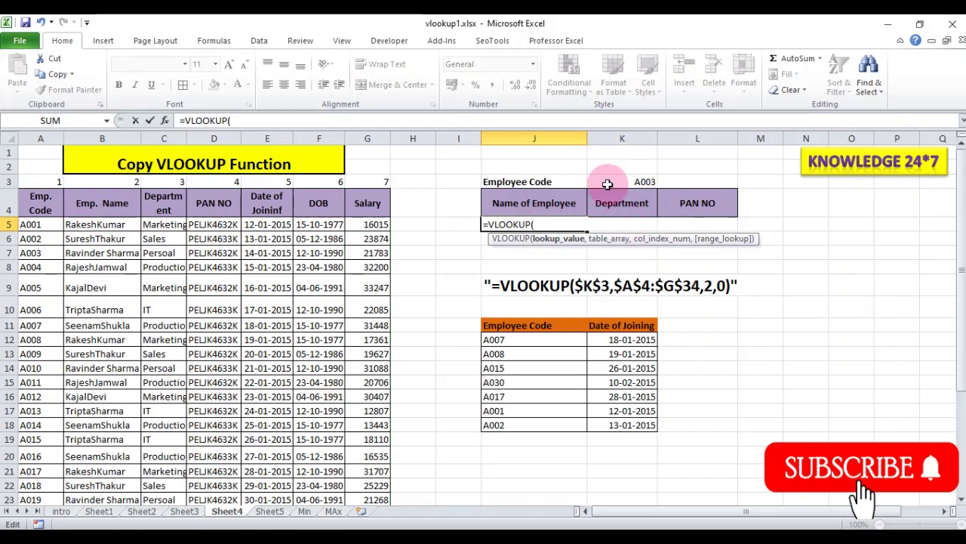
click(638, 182)
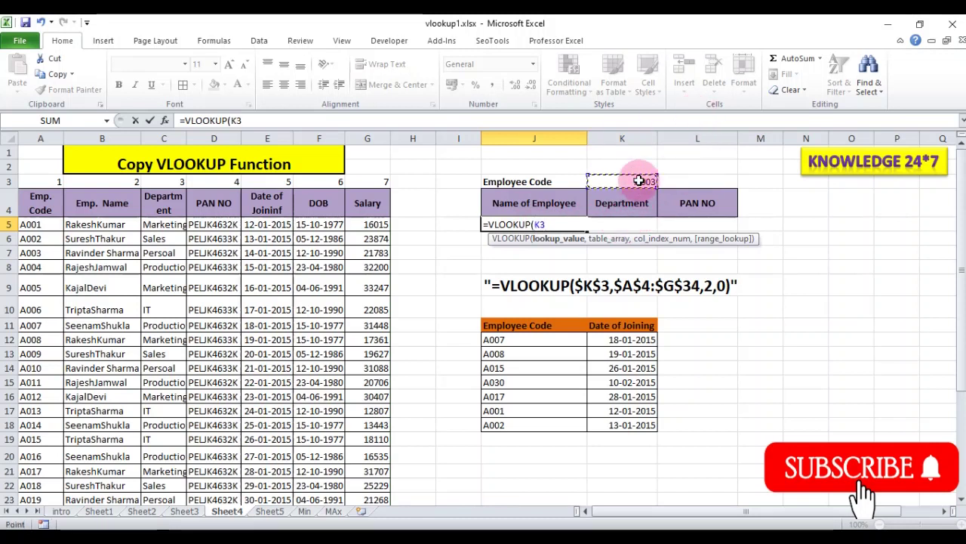
text(,)
drag(63, 210, 386, 499)
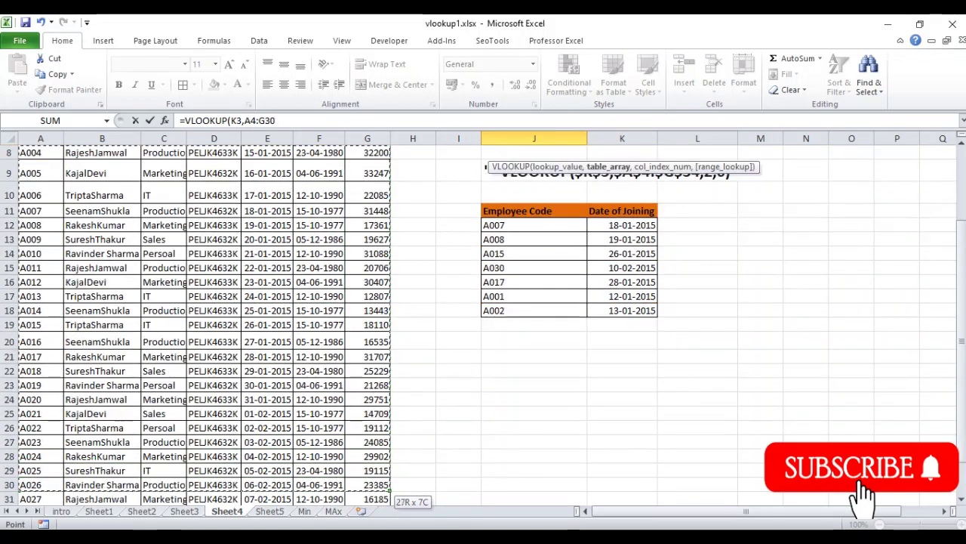
drag(387, 498, 368, 484)
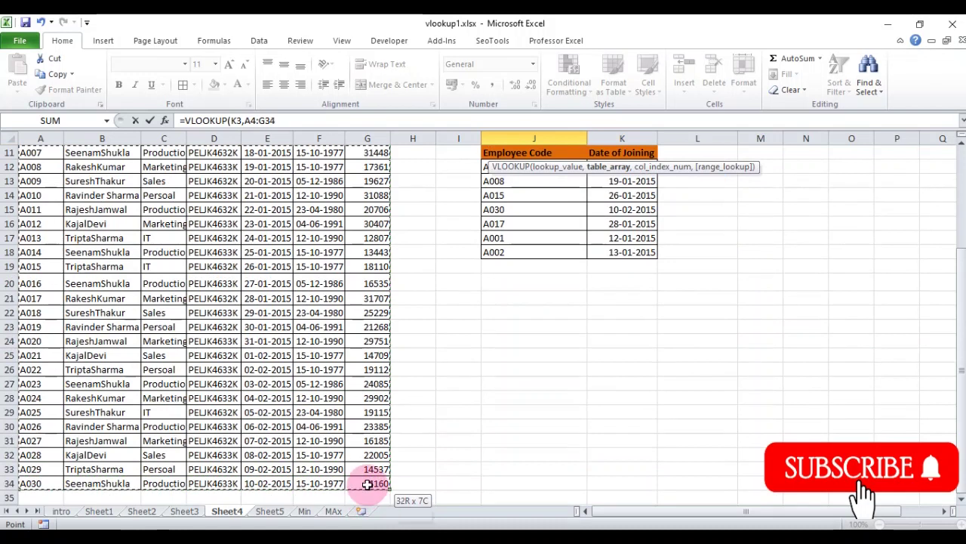
text(,)
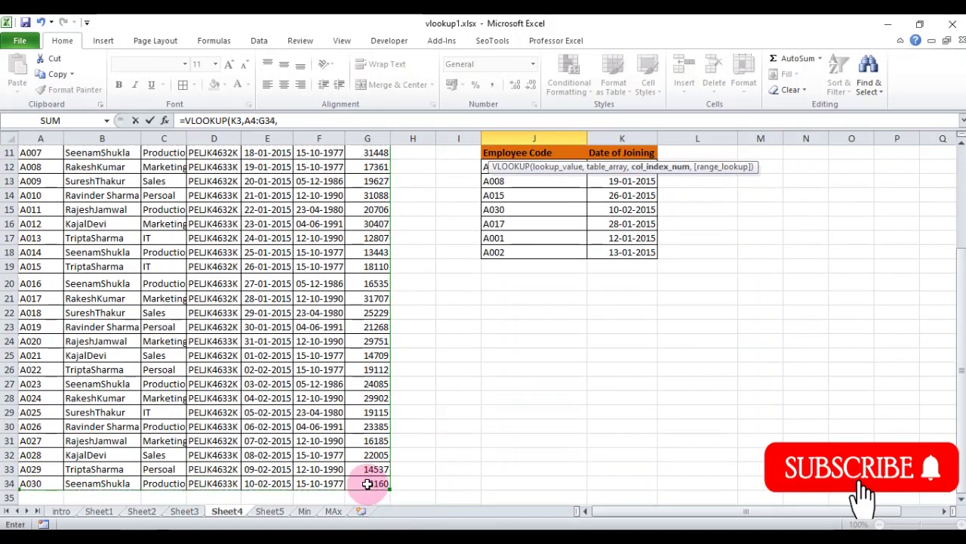
text(2,0)
key(Return)
scroll(431, 423, up, 2)
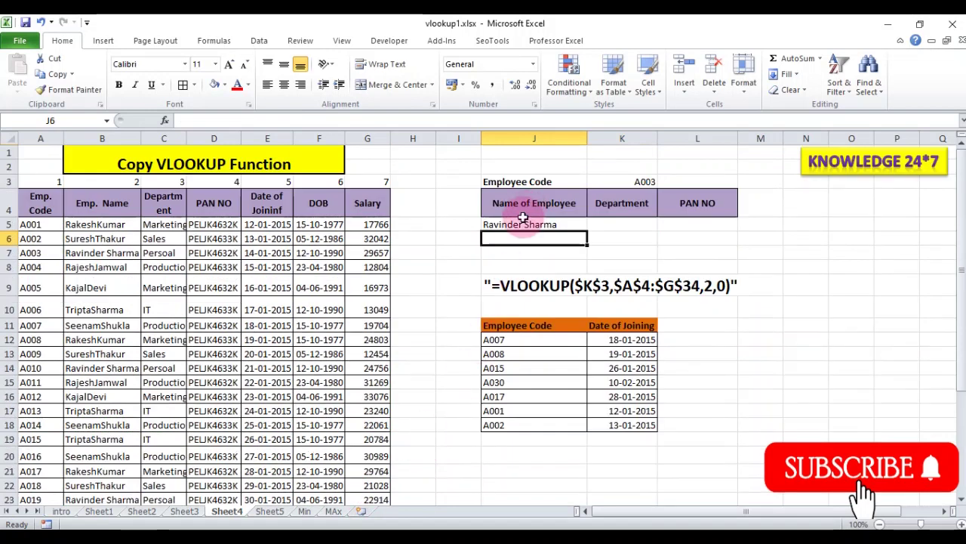
Step: Change the employee code in K3 from A003 to A005
click(519, 224)
double_click(647, 181)
drag(648, 182, 662, 182)
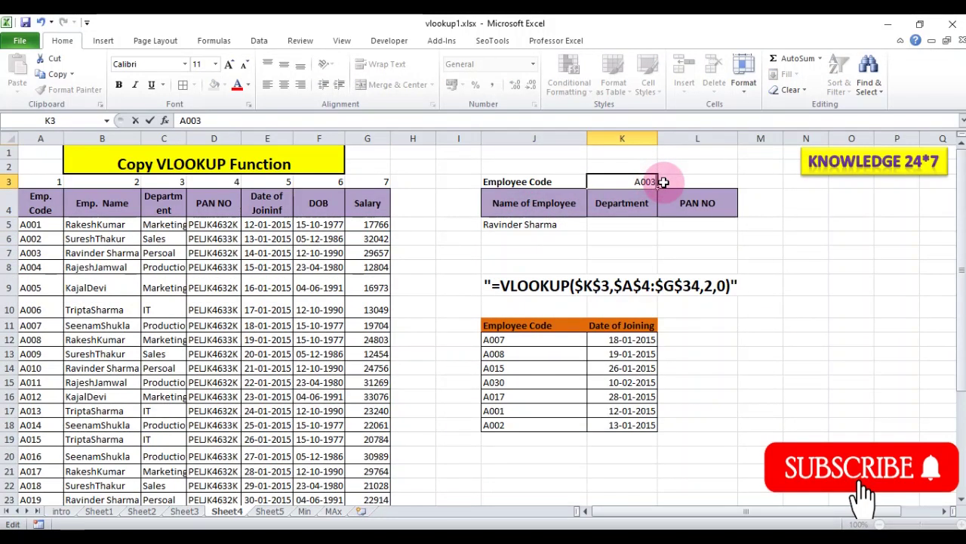
text(5)
key(Return)
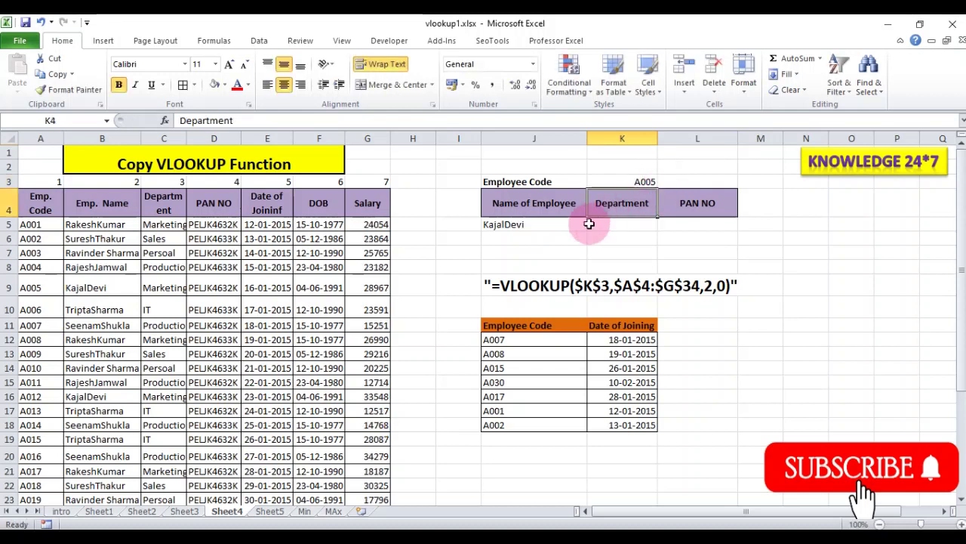
Step: Fill J5's name formula across K5:L5 and inspect J5's K3 and A4:G34 references
click(608, 225)
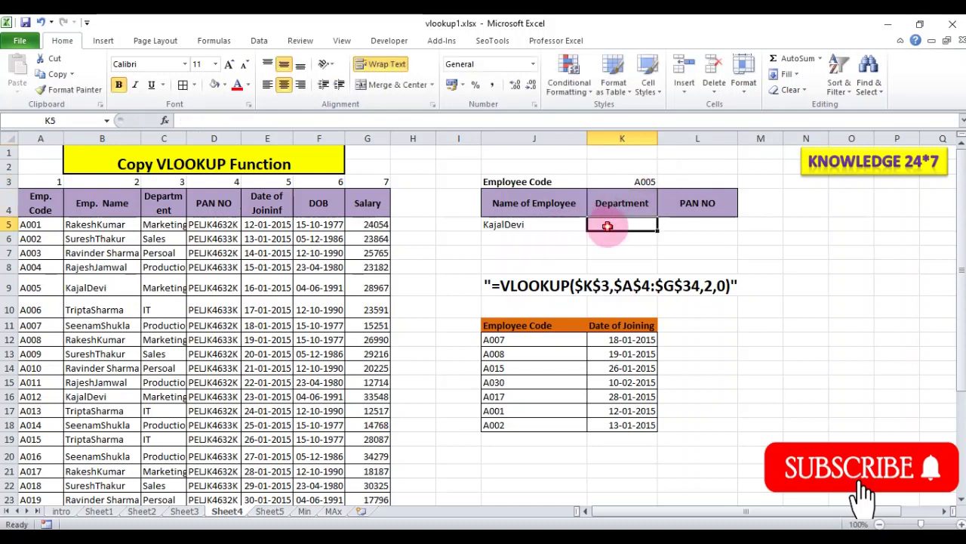
click(556, 224)
drag(588, 232, 695, 231)
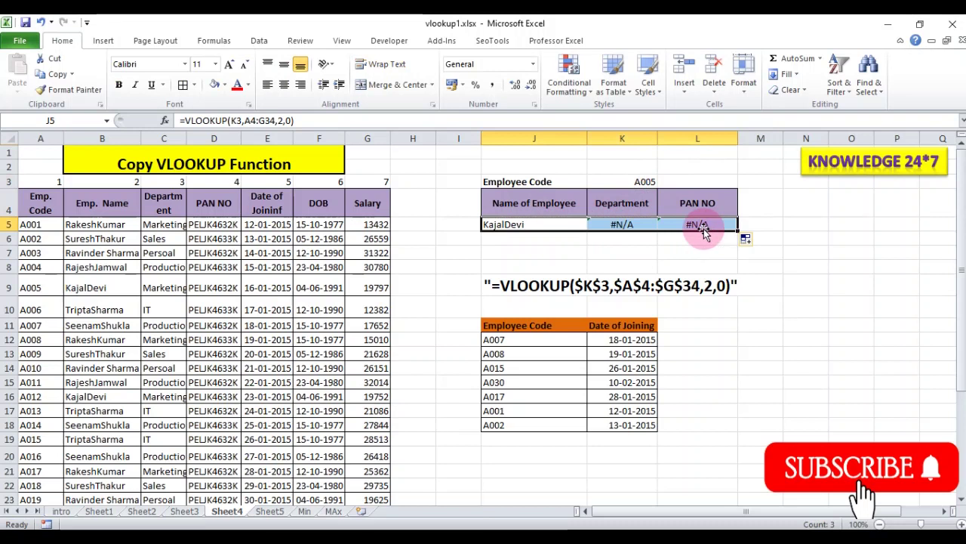
click(593, 237)
click(558, 226)
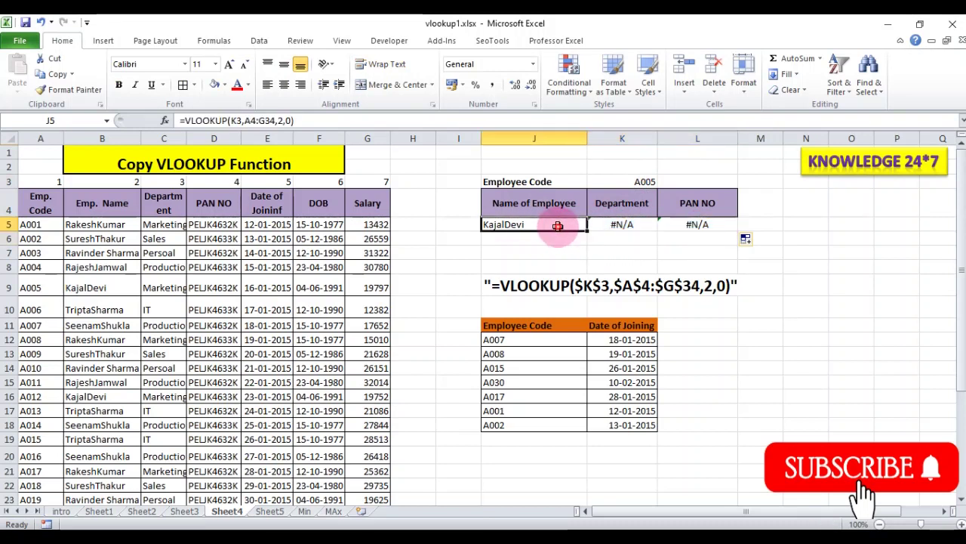
double_click(557, 226)
click(544, 225)
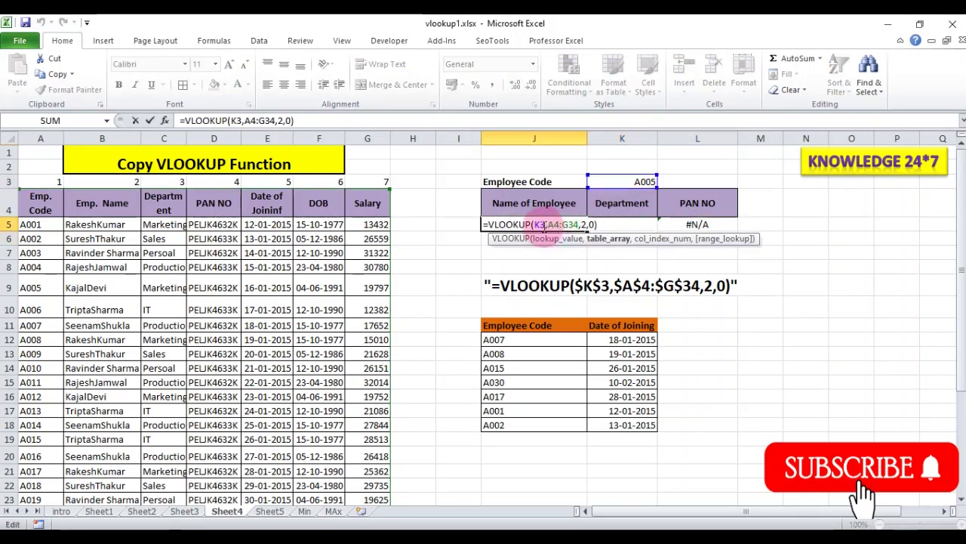
click(540, 224)
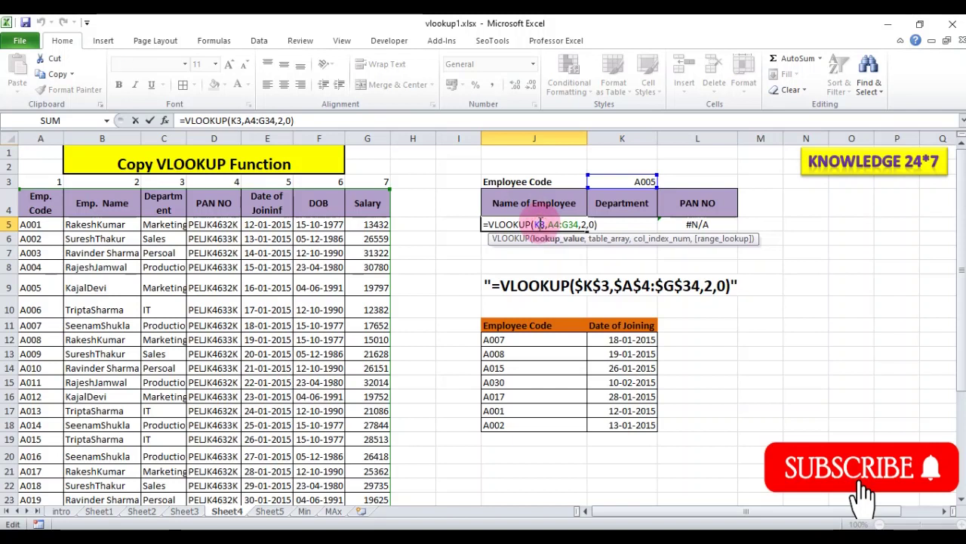
drag(541, 221, 559, 219)
key(Escape)
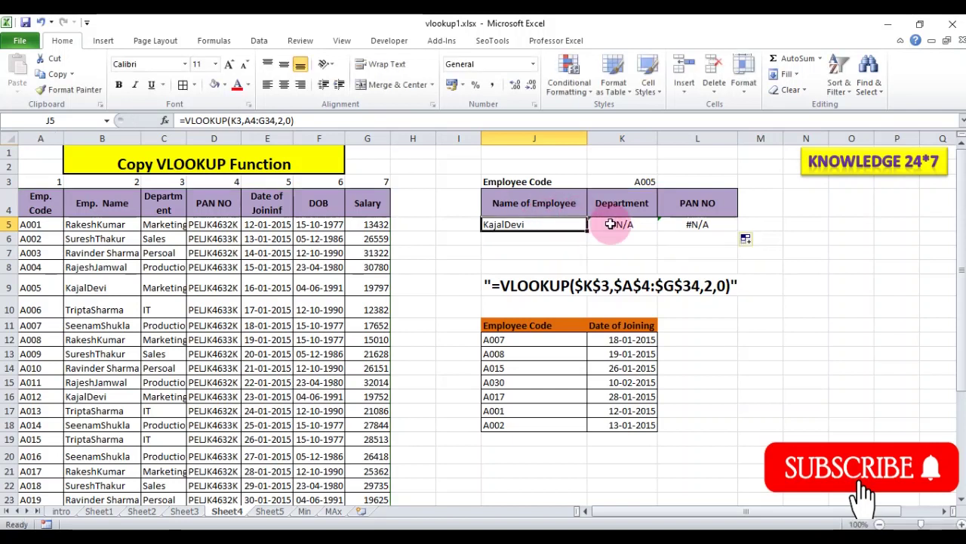
Step: Inspect K5's shifted references L3 and B4:H34, then make J5's K3 reference absolute
double_click(621, 223)
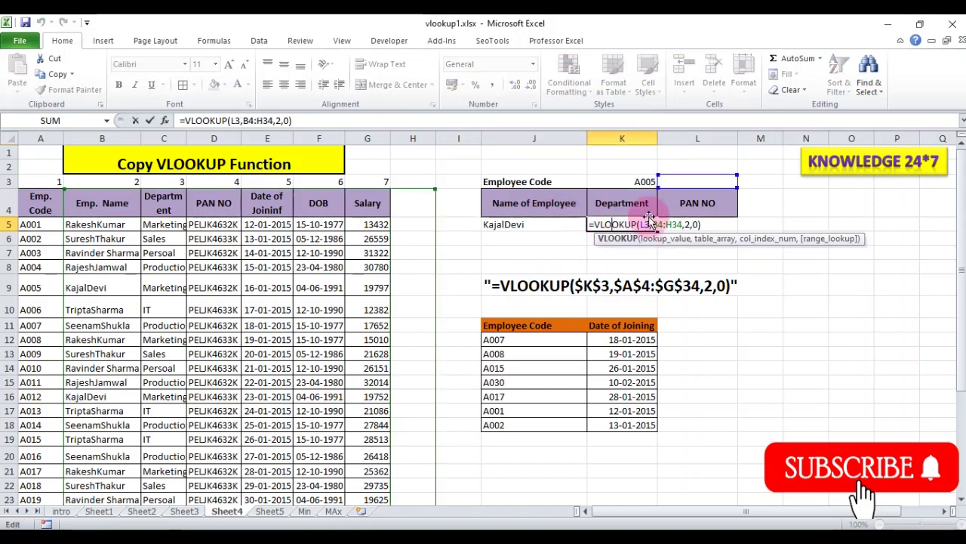
click(644, 225)
drag(652, 224, 668, 227)
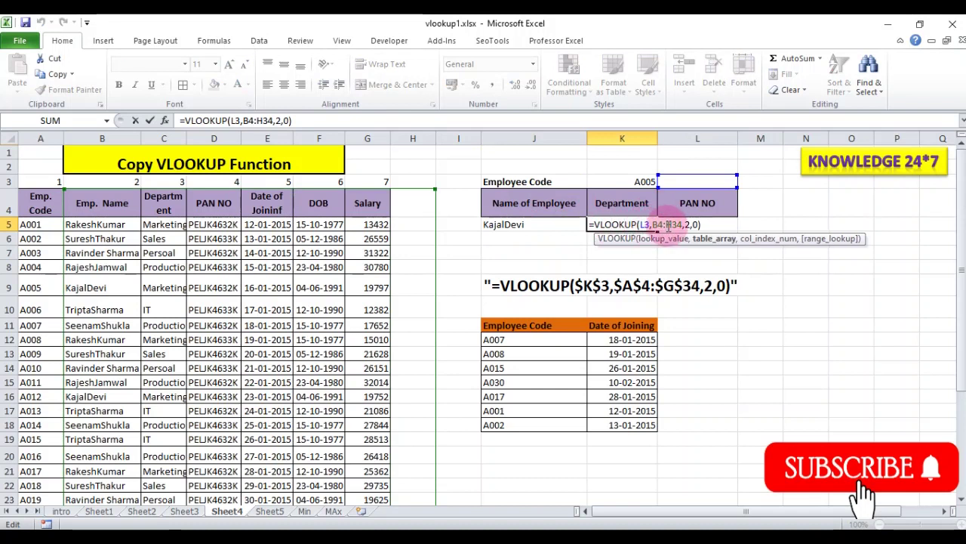
key(Escape)
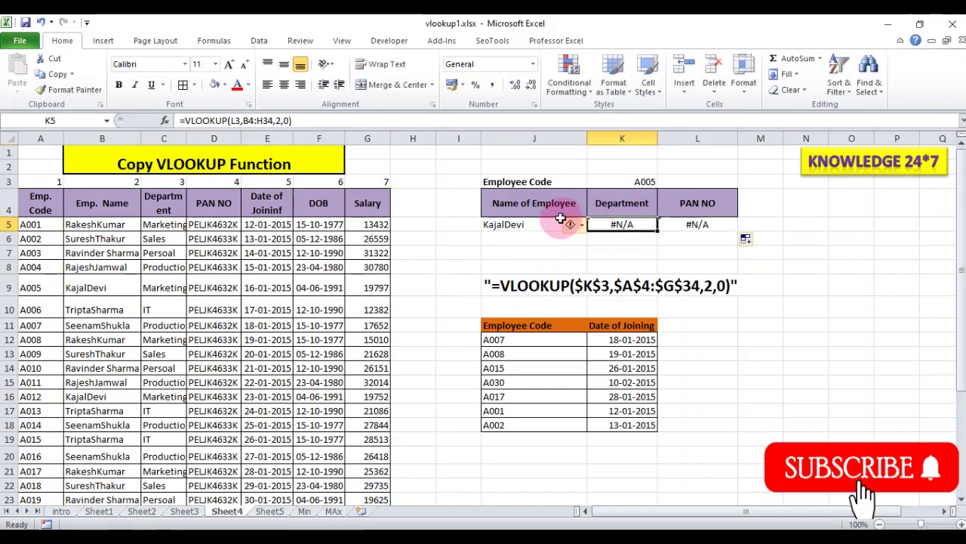
double_click(541, 224)
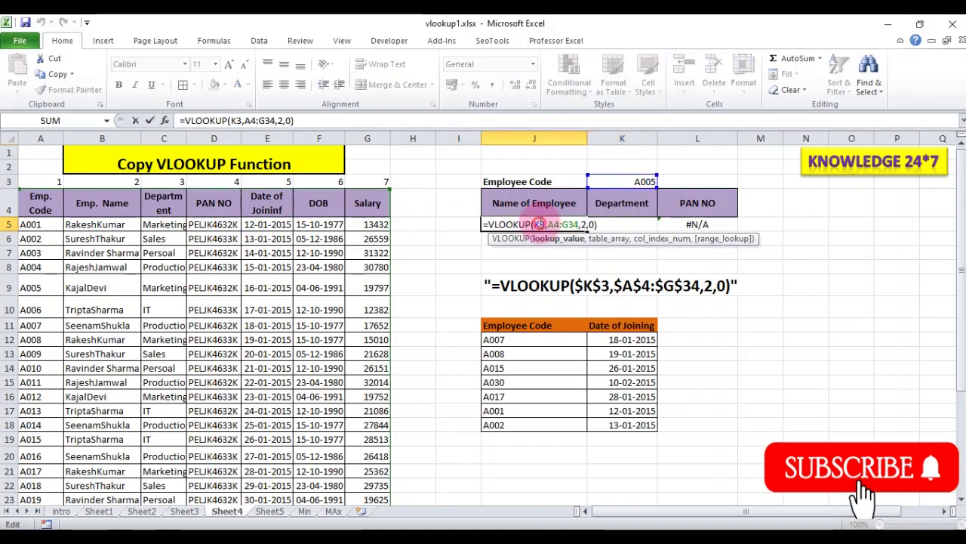
key(F4)
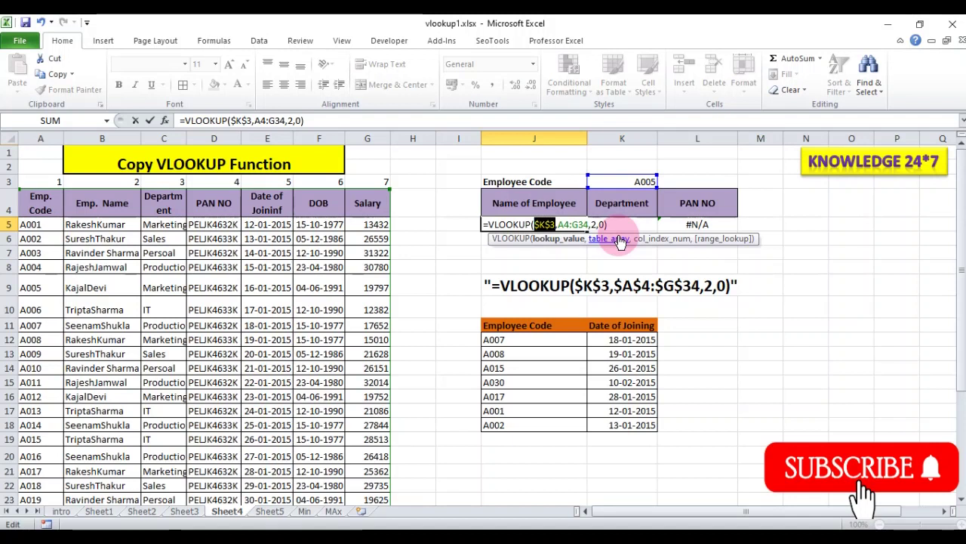
Step: Anchor J5's lookup range to $A$4:$G$34 and copy the formula across K5:L5
key(Right)
key(Right)
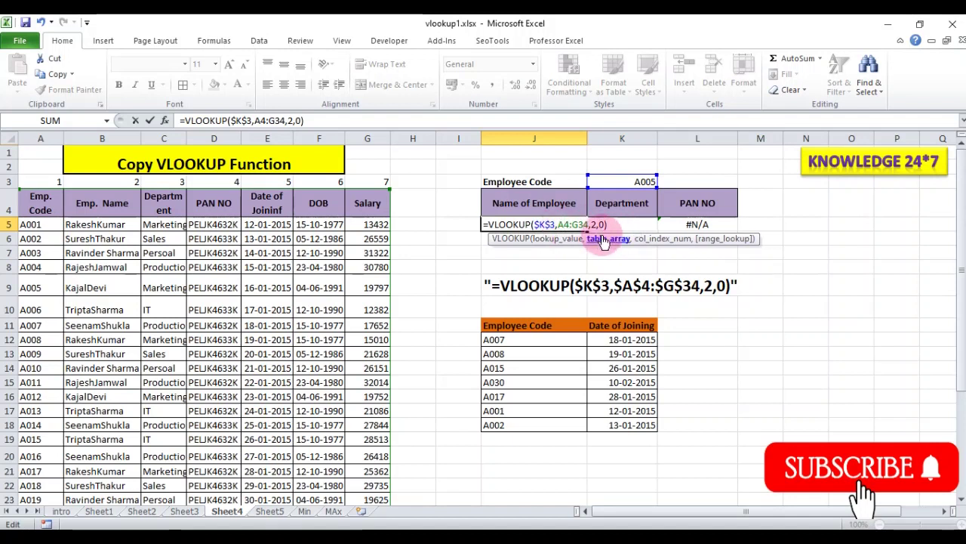
key(F4)
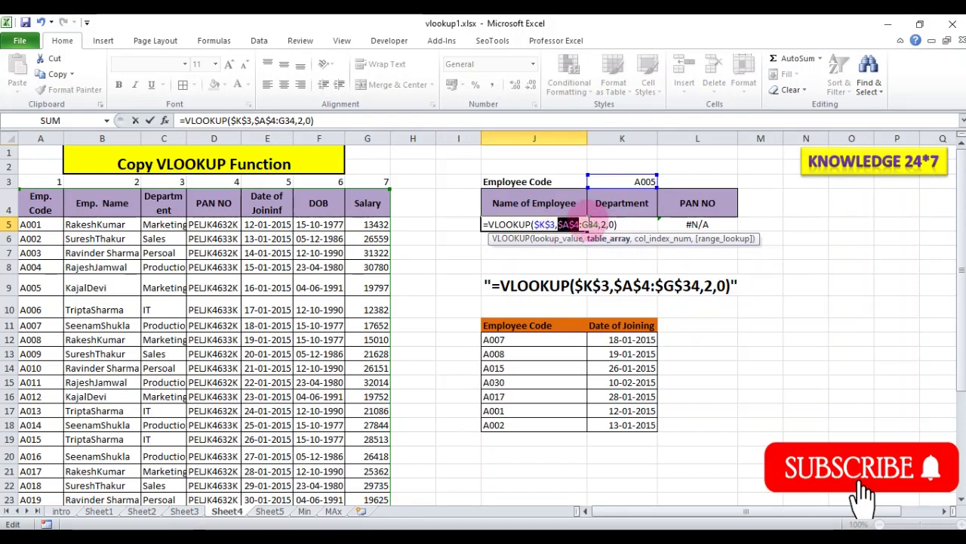
click(591, 223)
key(F4)
key(Return)
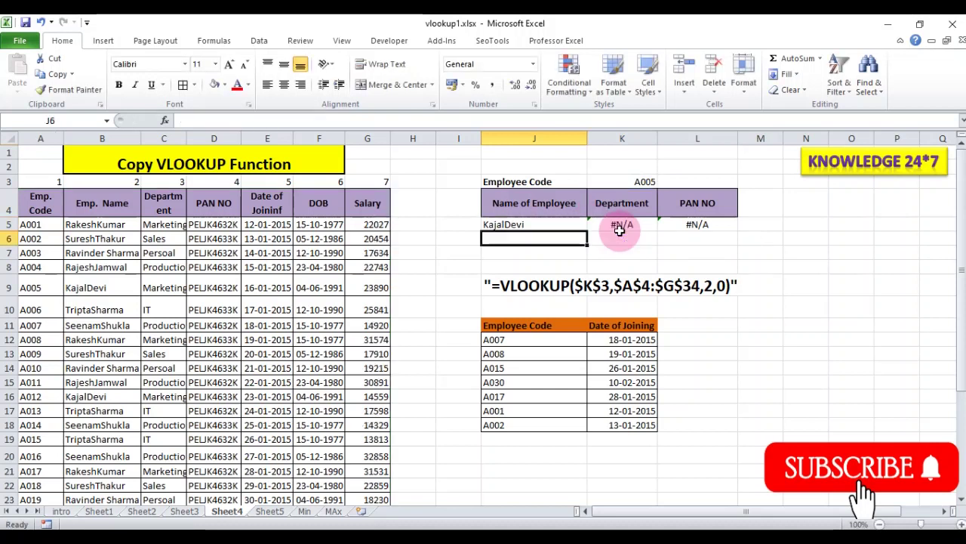
click(579, 224)
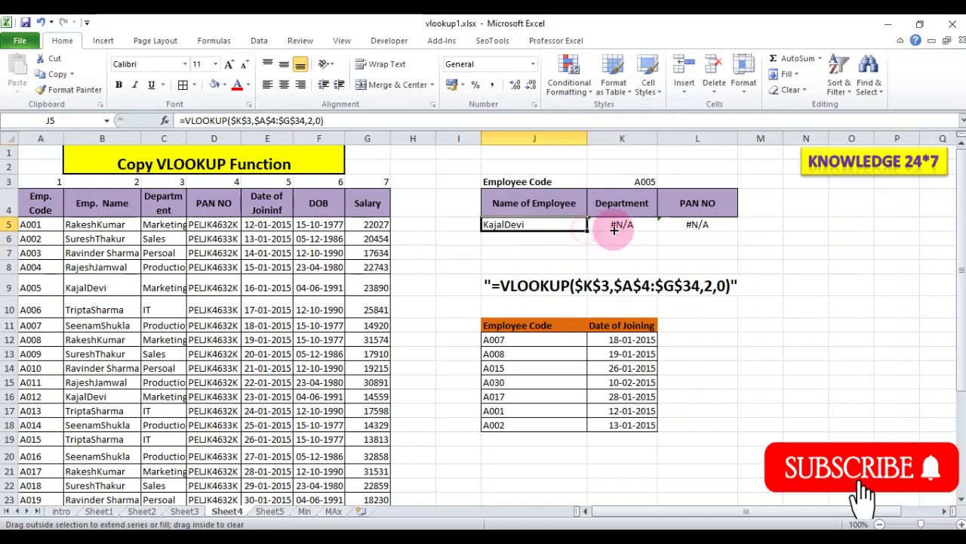
drag(586, 228, 709, 231)
Step: Correct K5's column number so A005's Department shows Marketing
click(655, 242)
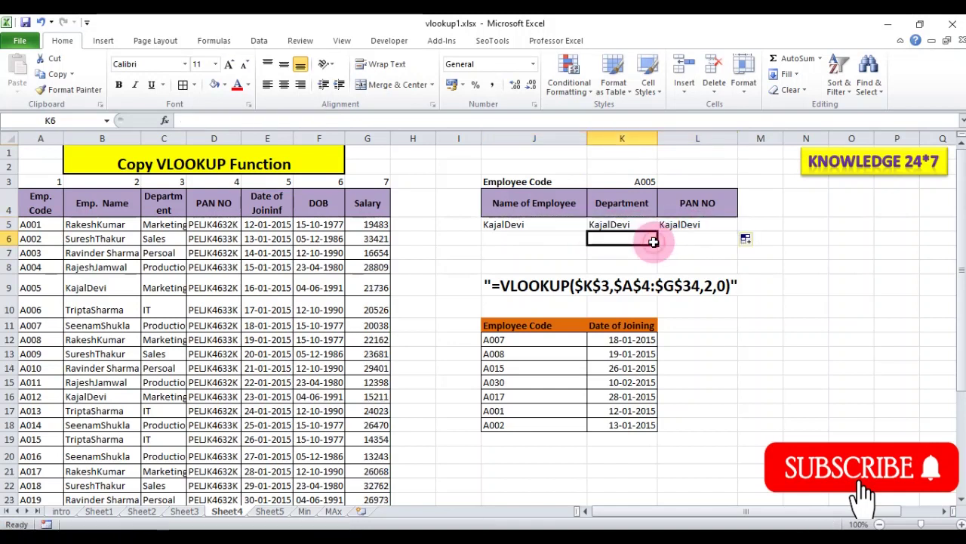
click(624, 224)
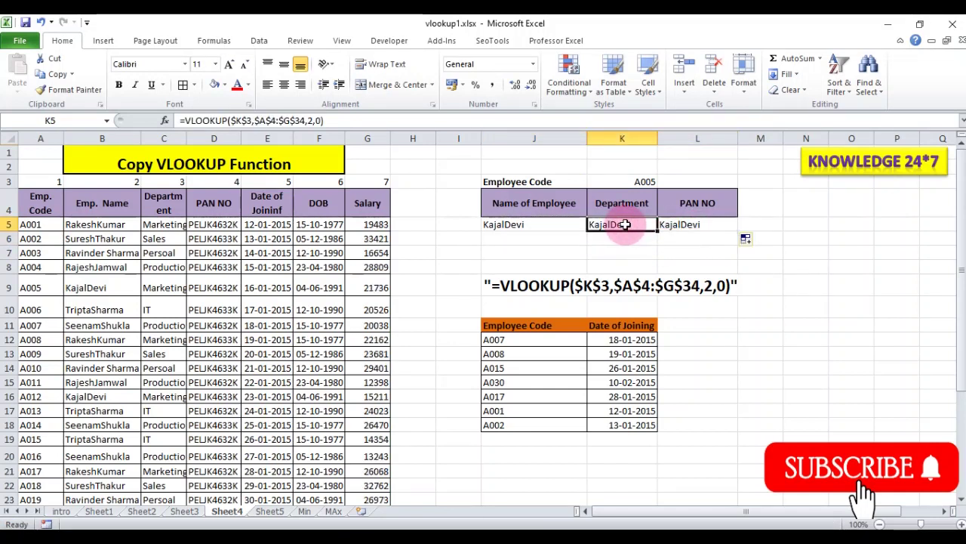
click(529, 224)
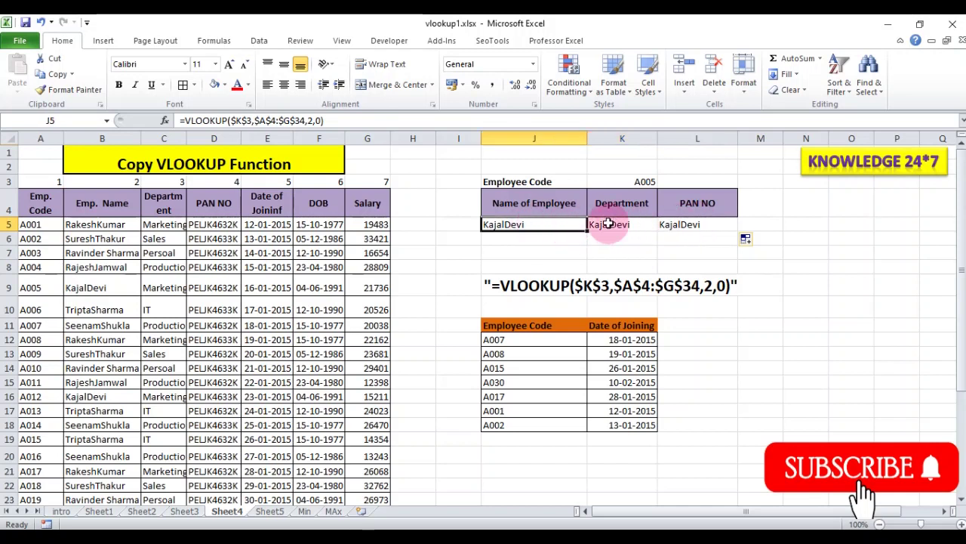
click(604, 224)
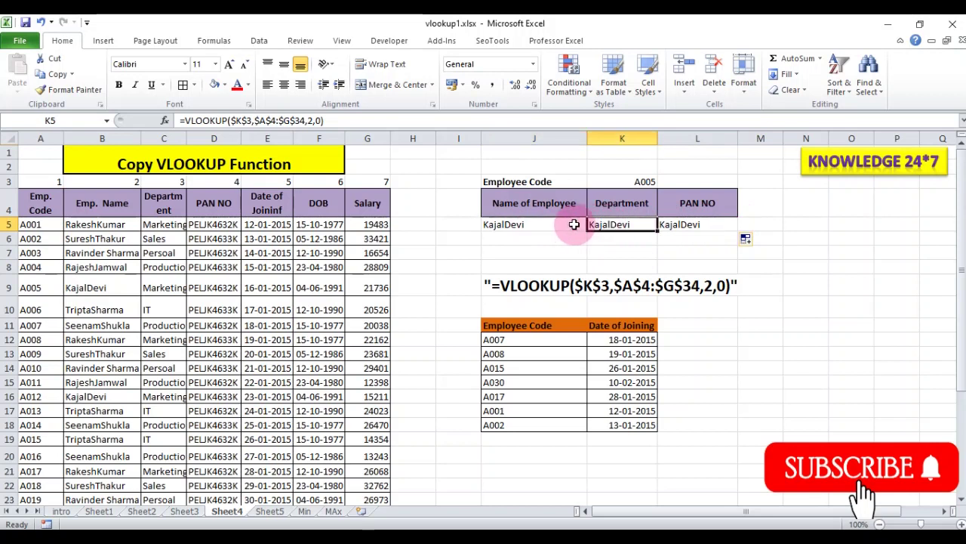
click(314, 120)
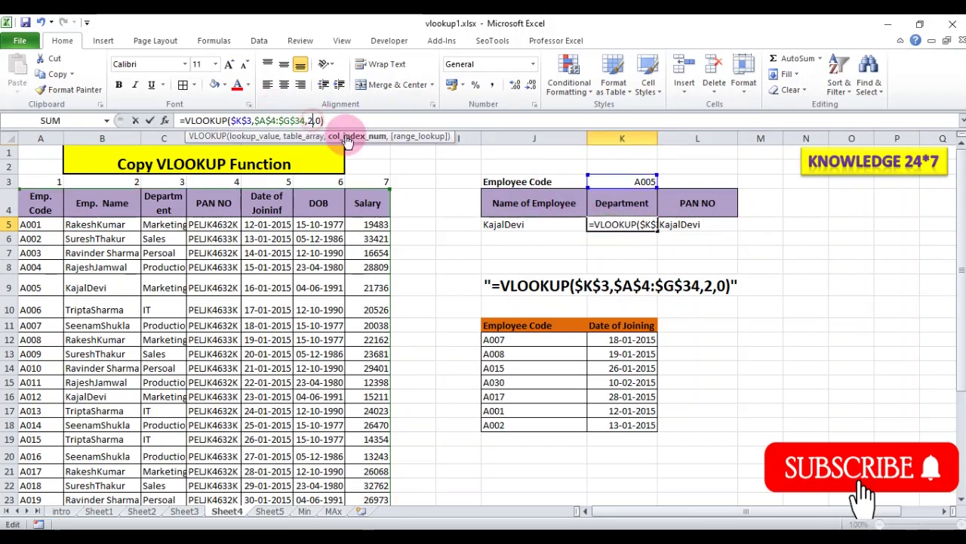
key(BackSpace)
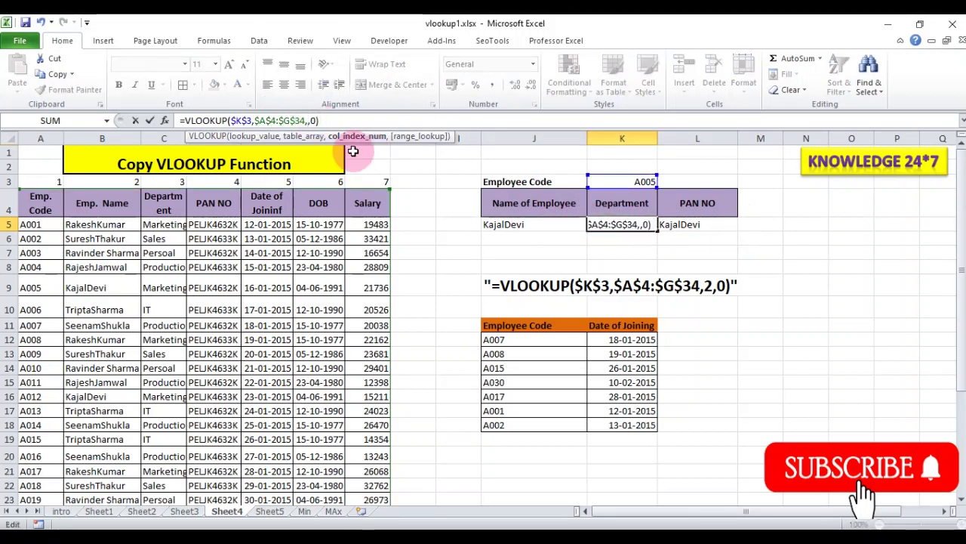
text(3)
key(Return)
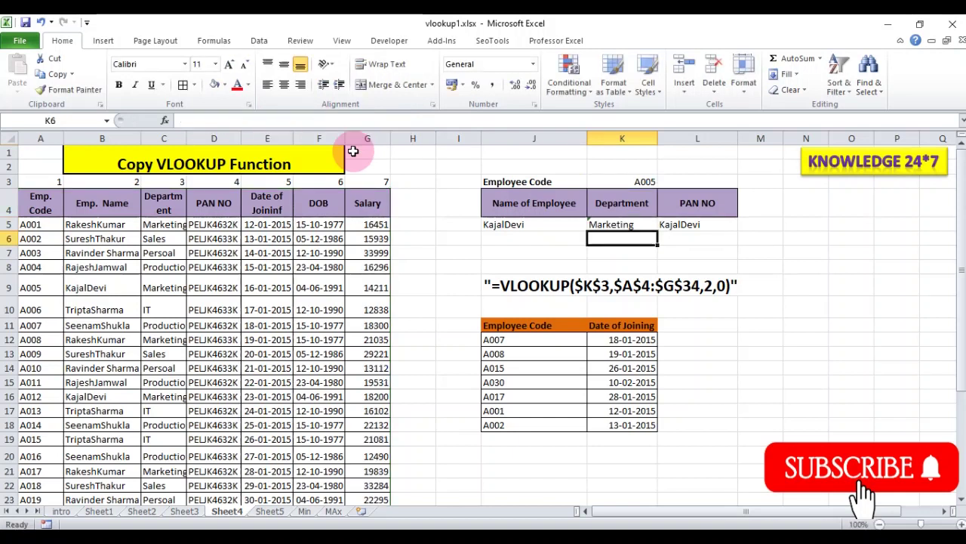
key(Up)
key(Right)
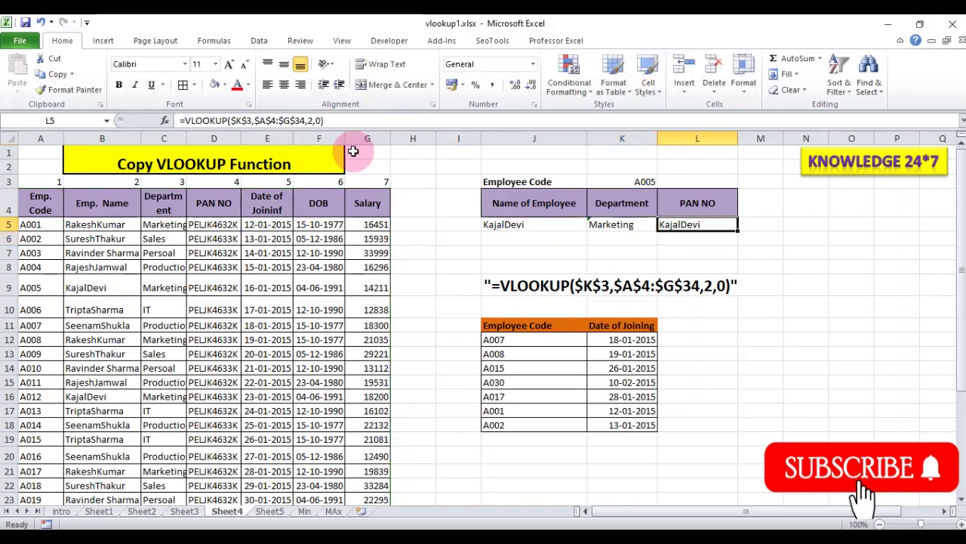
key(F2)
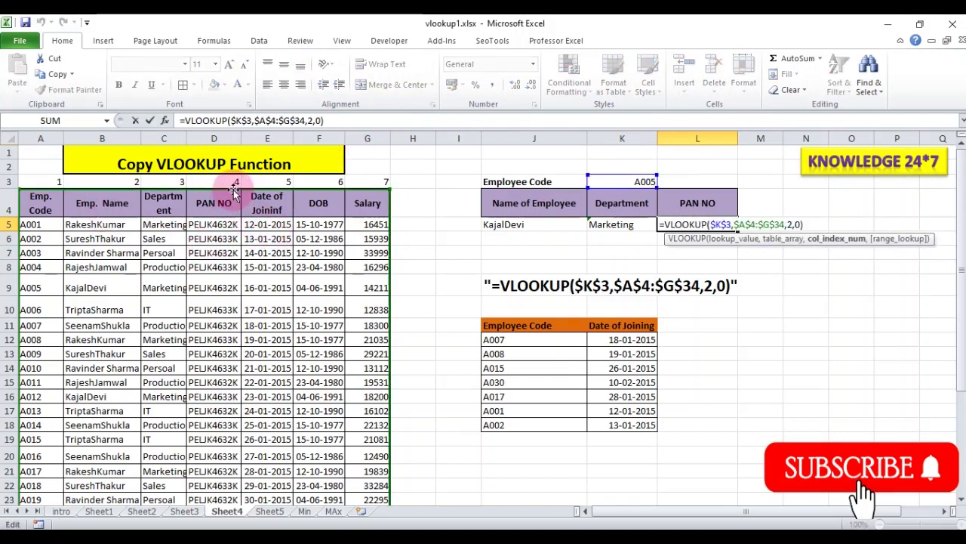
click(802, 224)
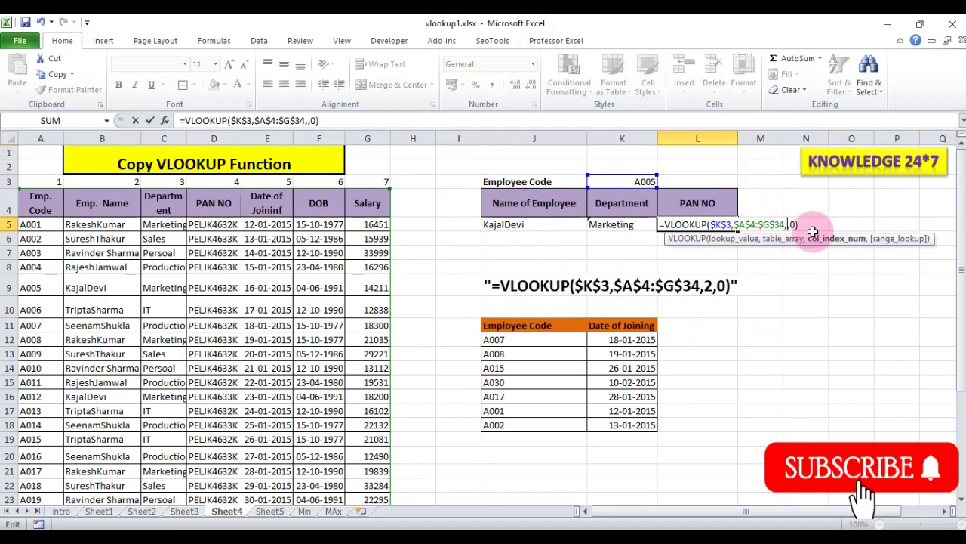
text(4)
key(Return)
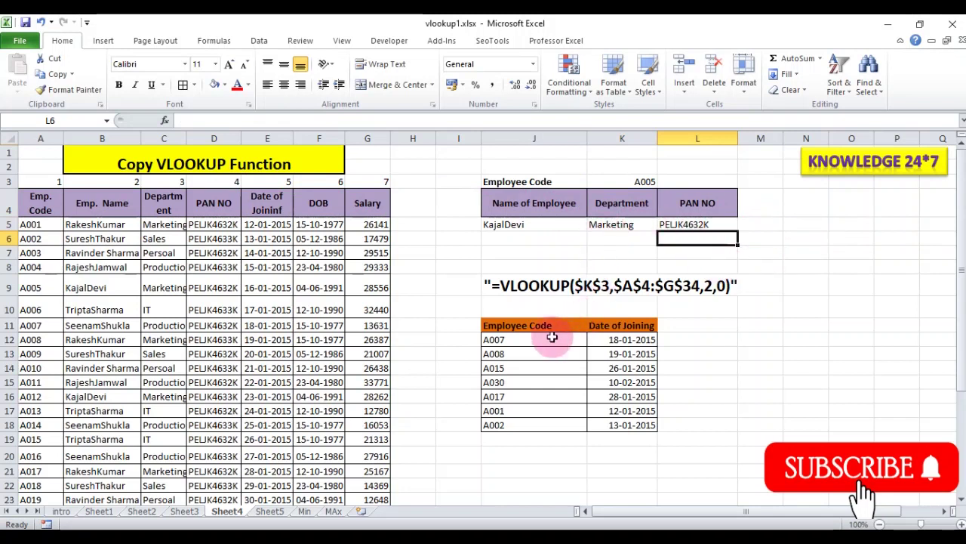
click(502, 225)
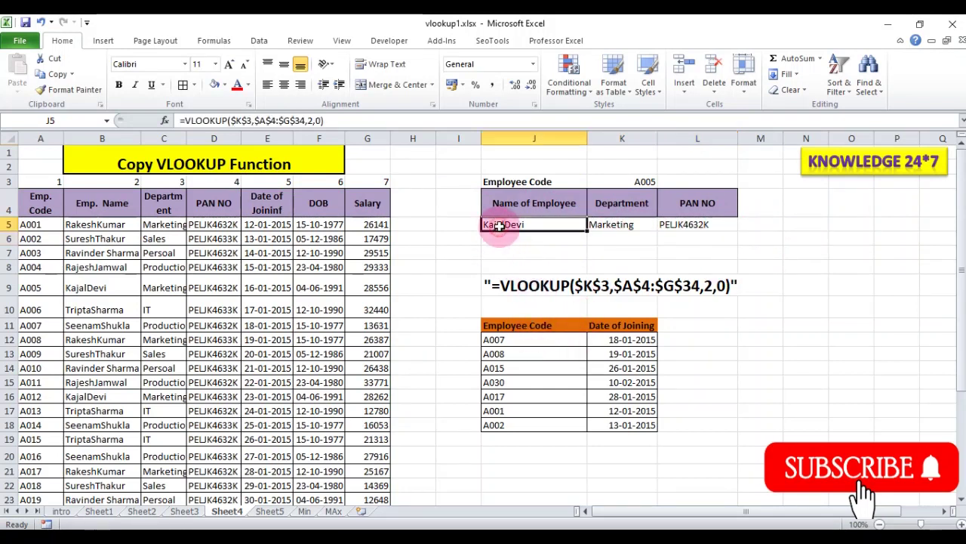
Step: Inspect A007's Date of Joining formula in K12, leave it, and start typing =vloo afresh
click(613, 340)
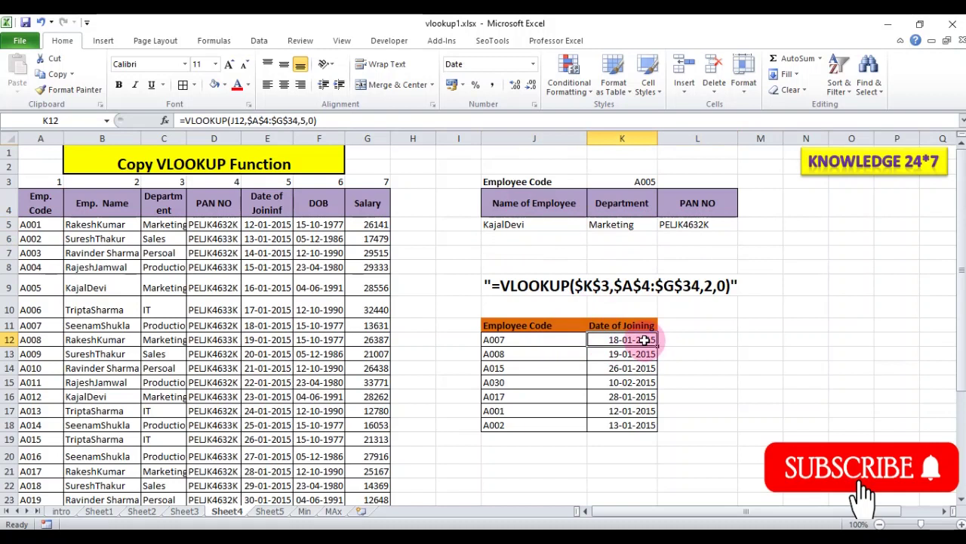
double_click(644, 340)
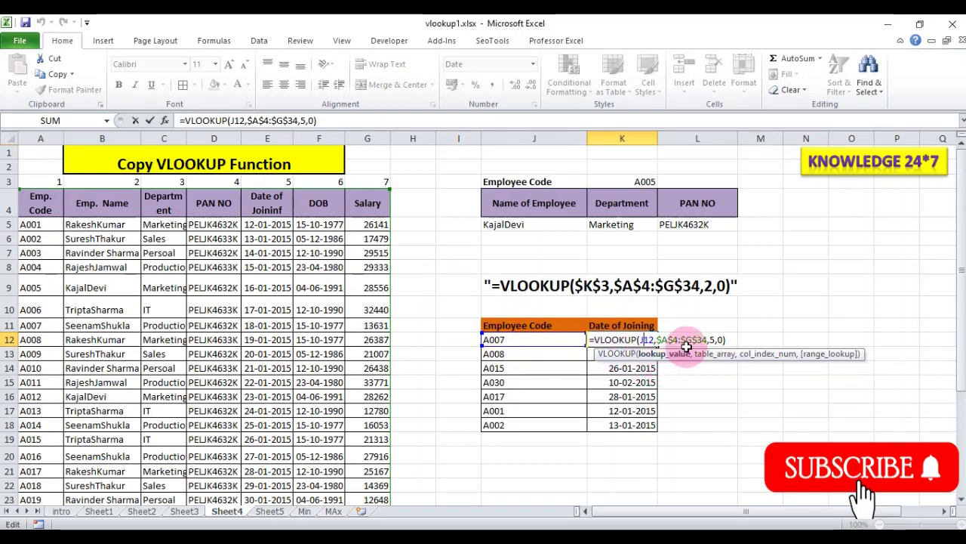
key(ctrl+Return)
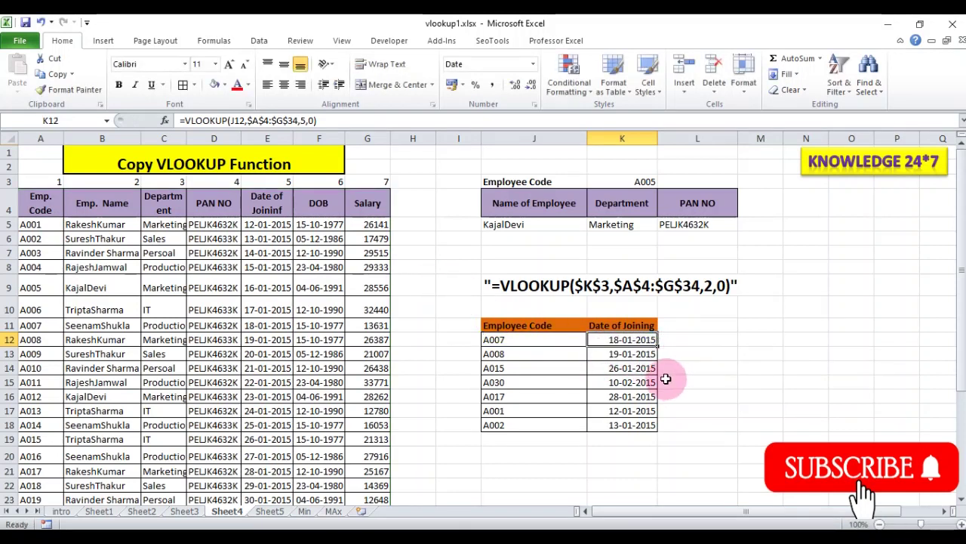
text(=)
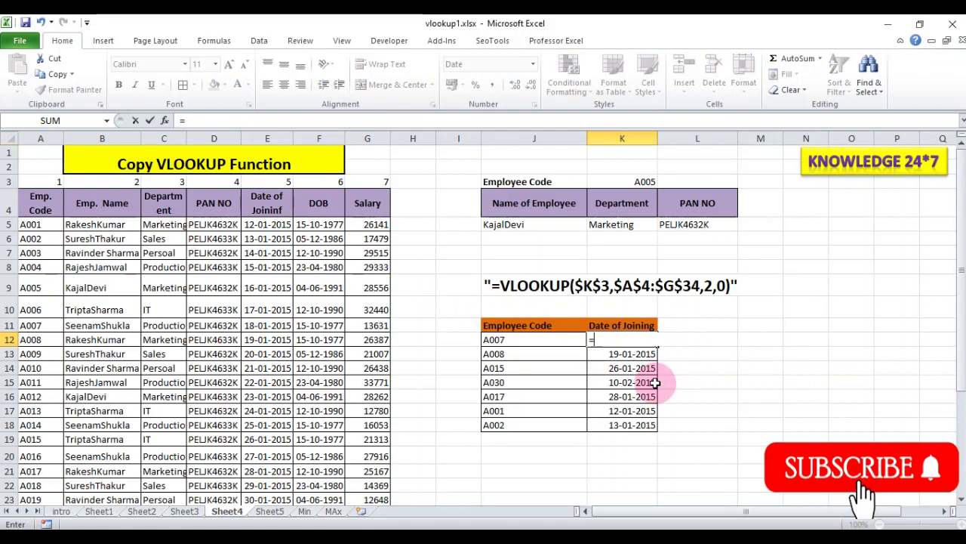
text(vloo)
Step: Enter =VLOOKUP(J12,A4:G34,2,0) in K12 for employee A007
key(Tab)
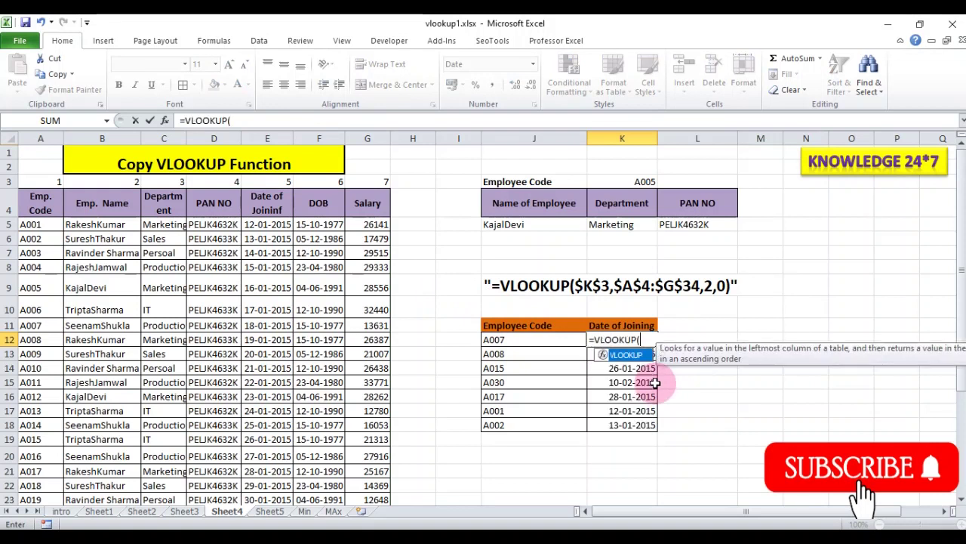
click(526, 339)
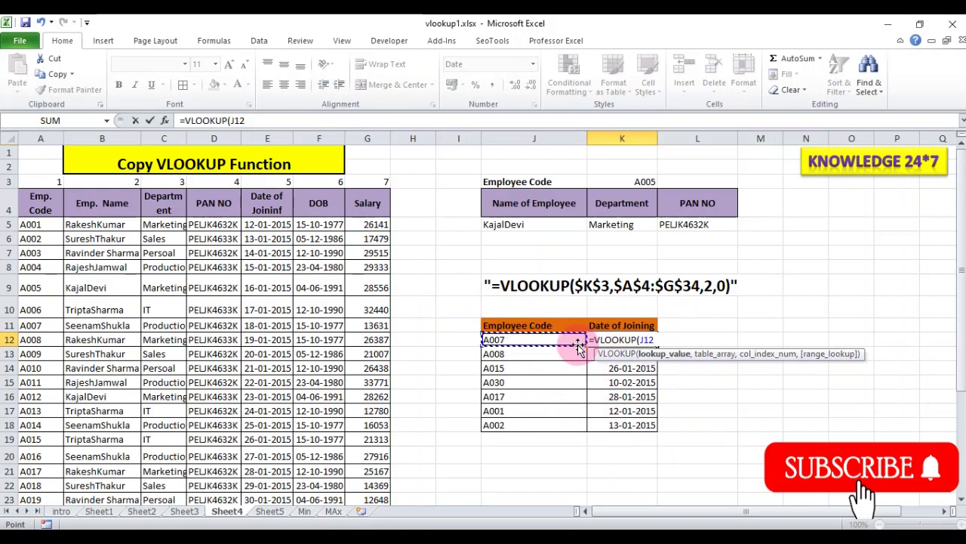
text(,)
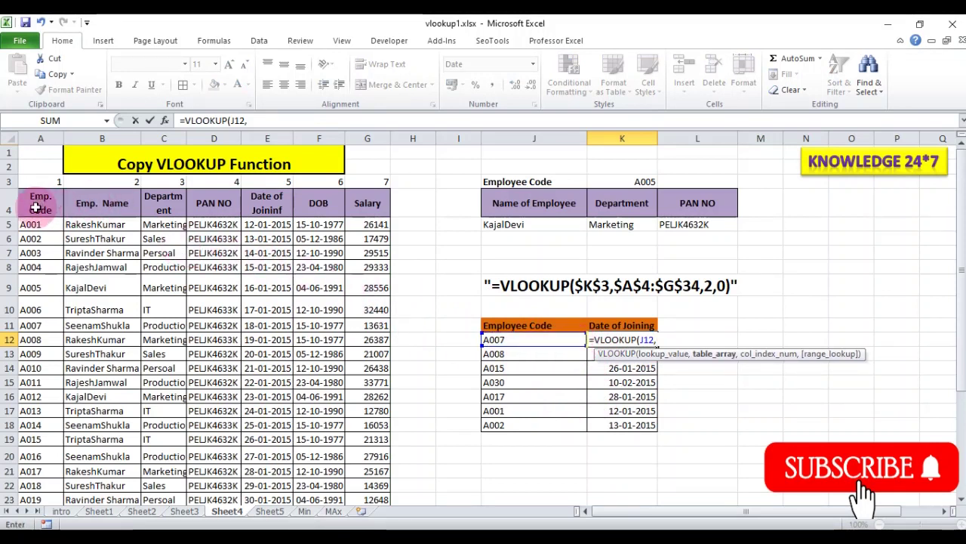
mouse_move(34, 207)
mouse_down()
mouse_move(391, 504)
mouse_move(373, 490)
mouse_up()
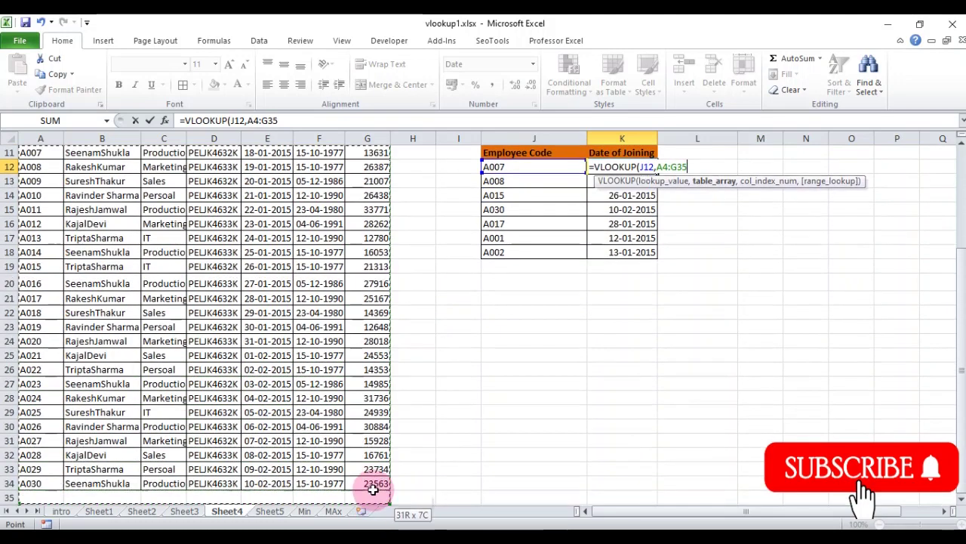
text(,2)
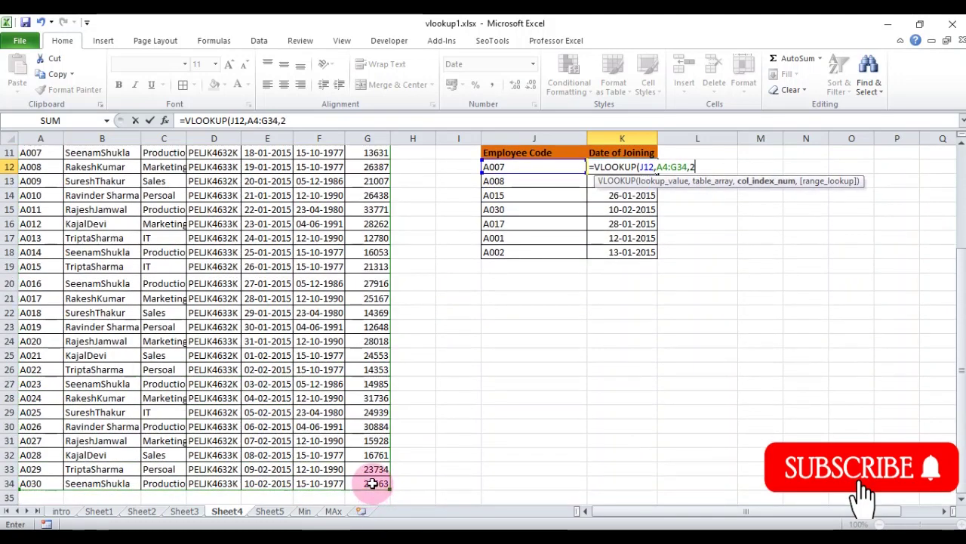
text(,0))
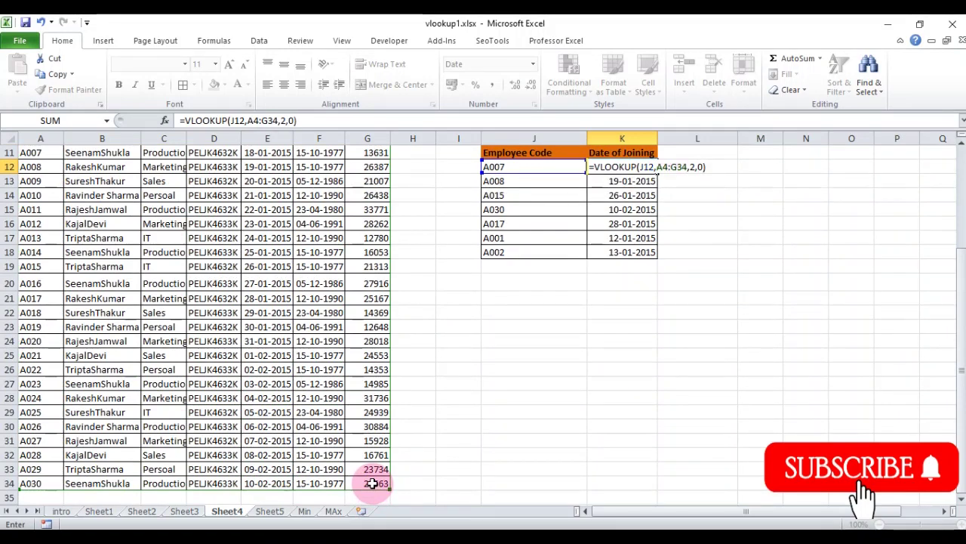
key(Return)
Step: Change K12's column number from 2 to 5 to return the joining date
scroll(468, 460, up, 3)
click(617, 325)
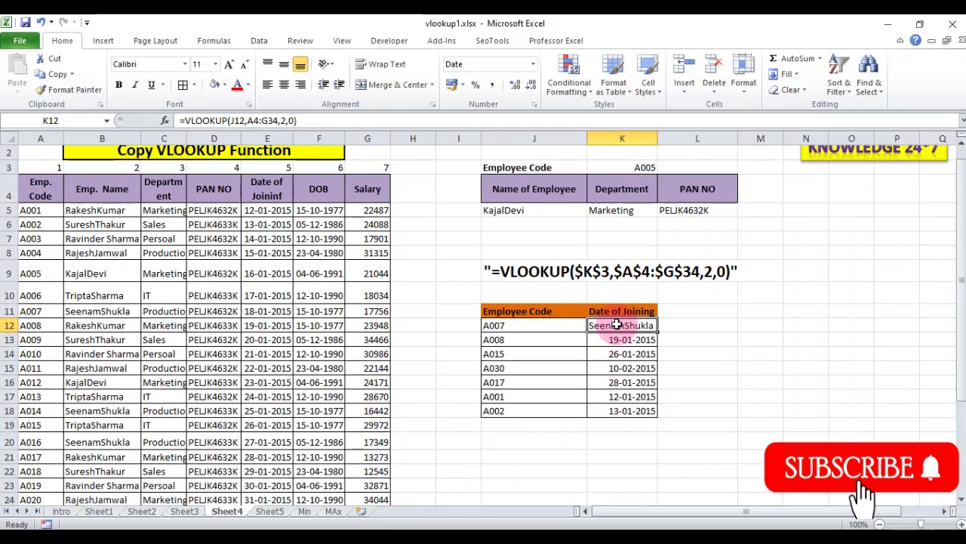
double_click(618, 325)
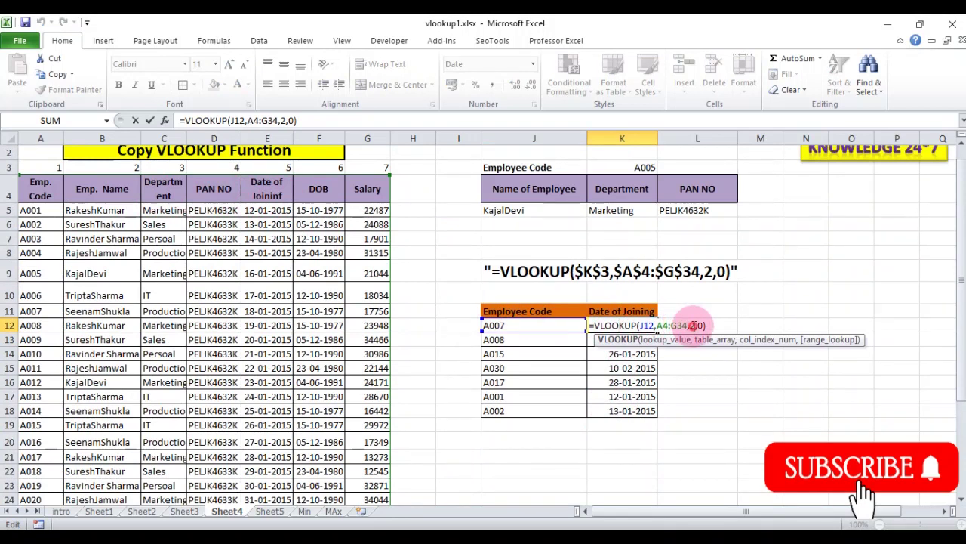
click(692, 325)
text(5)
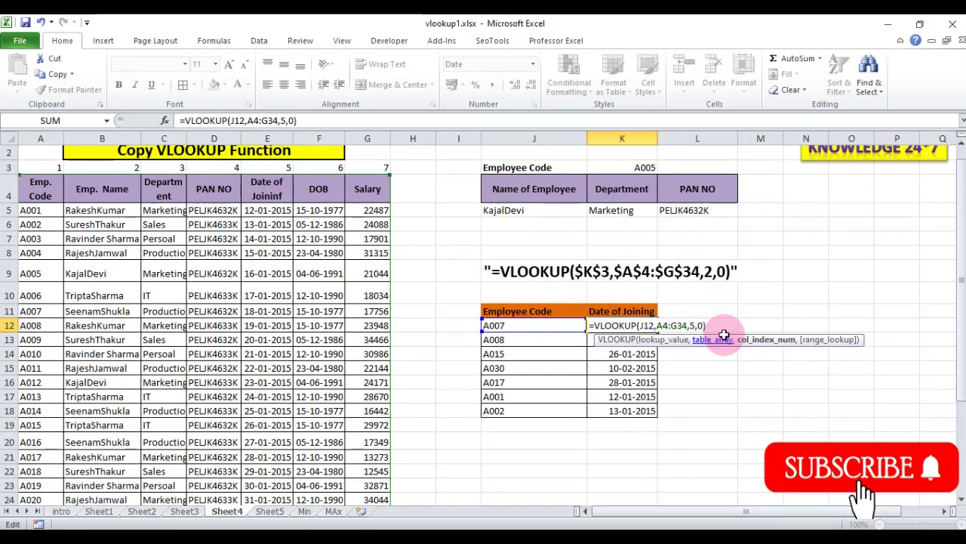
key(Return)
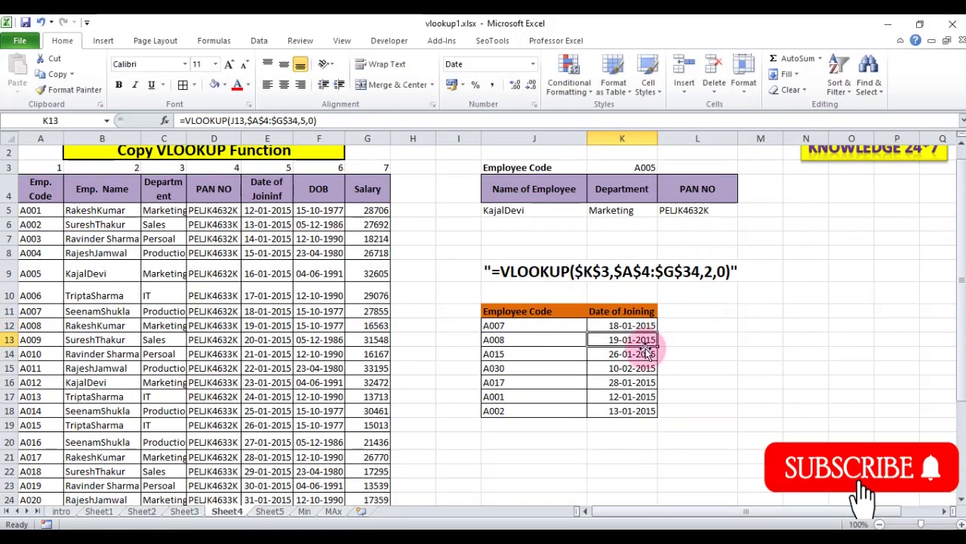
Step: Clear A002's date in K18 and fill K12's formula down to K18
drag(647, 340, 644, 423)
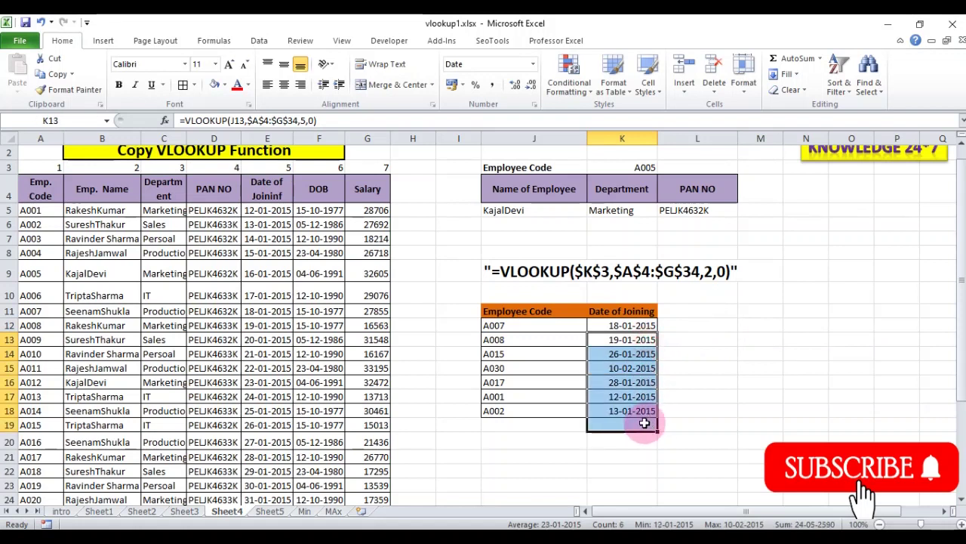
click(634, 412)
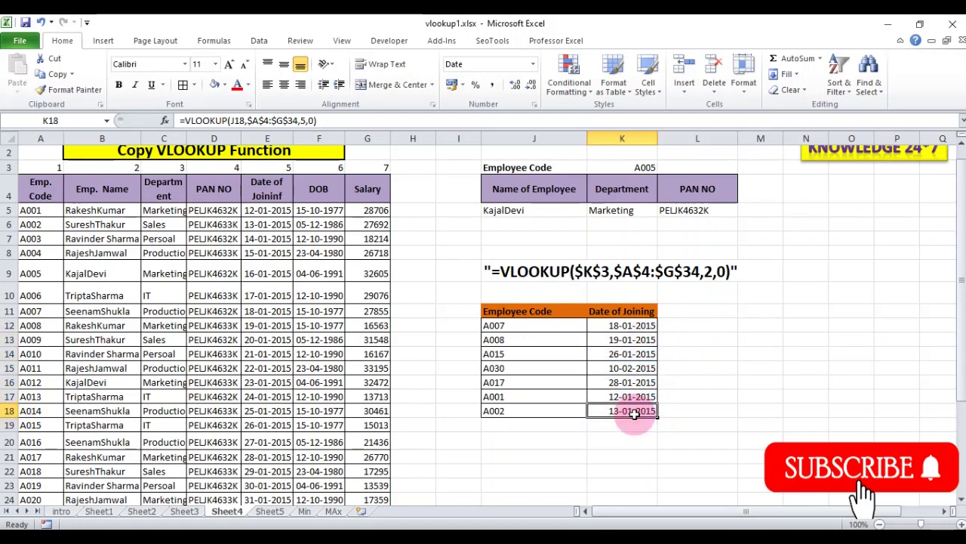
key(Delete)
click(647, 327)
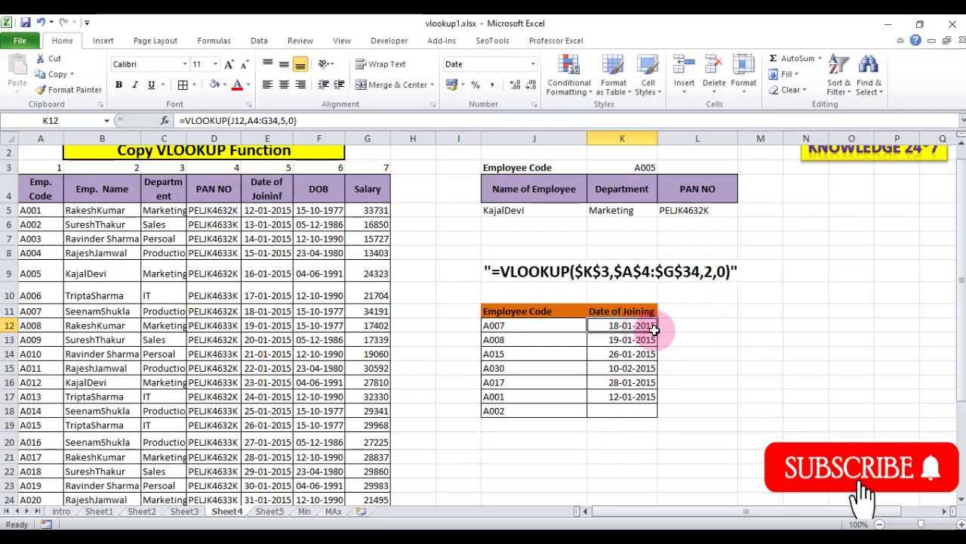
drag(656, 332, 656, 412)
Step: Compare K12's unanchored A4:G34 range with K13's shifted references
click(706, 388)
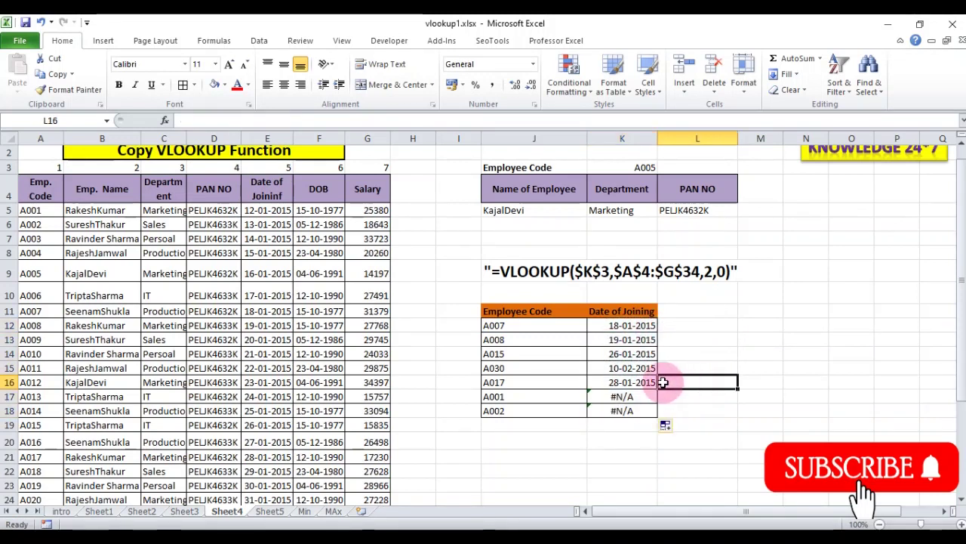
click(626, 325)
double_click(629, 325)
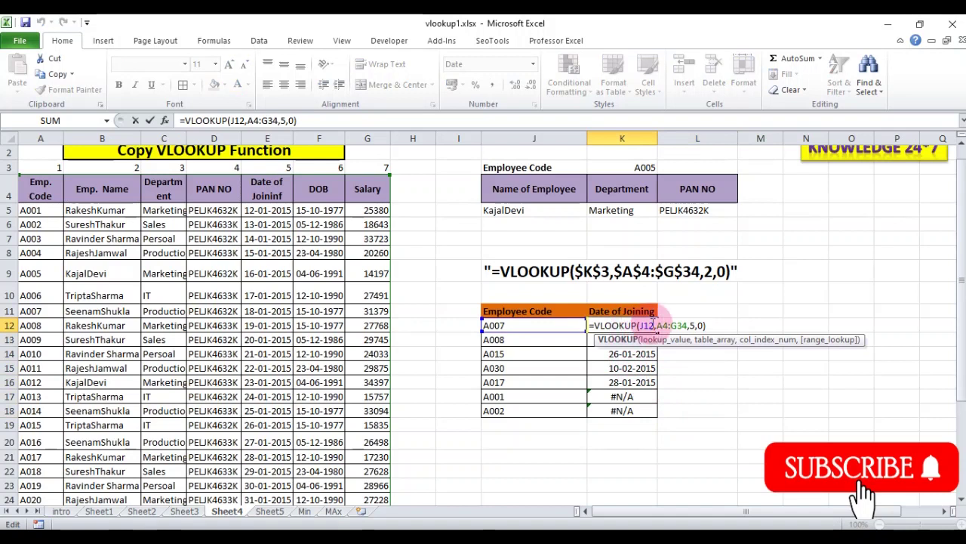
key(Return)
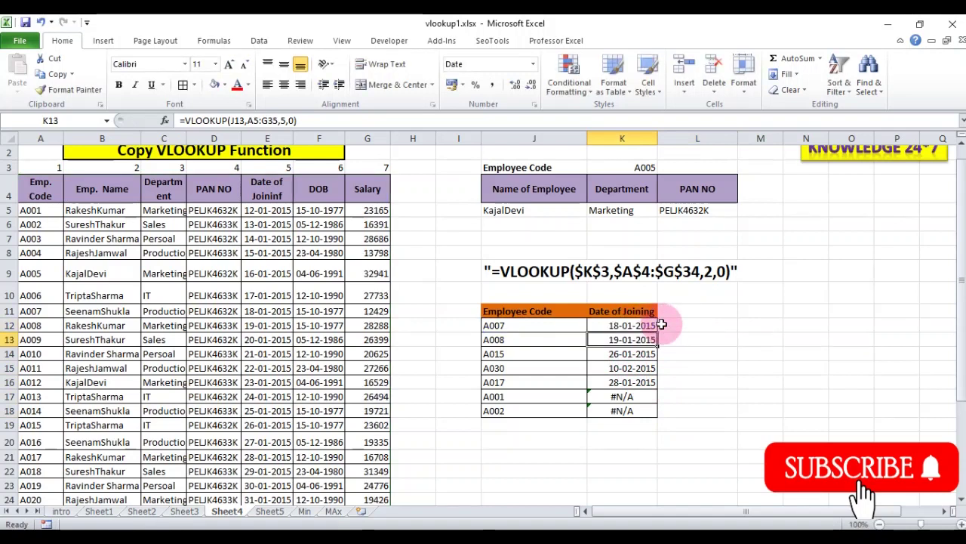
click(637, 325)
double_click(637, 325)
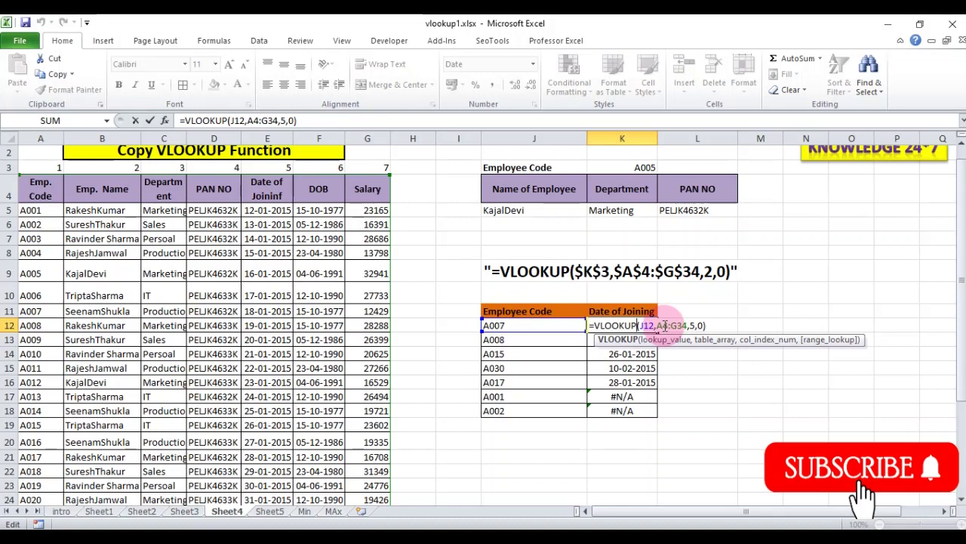
key(Return)
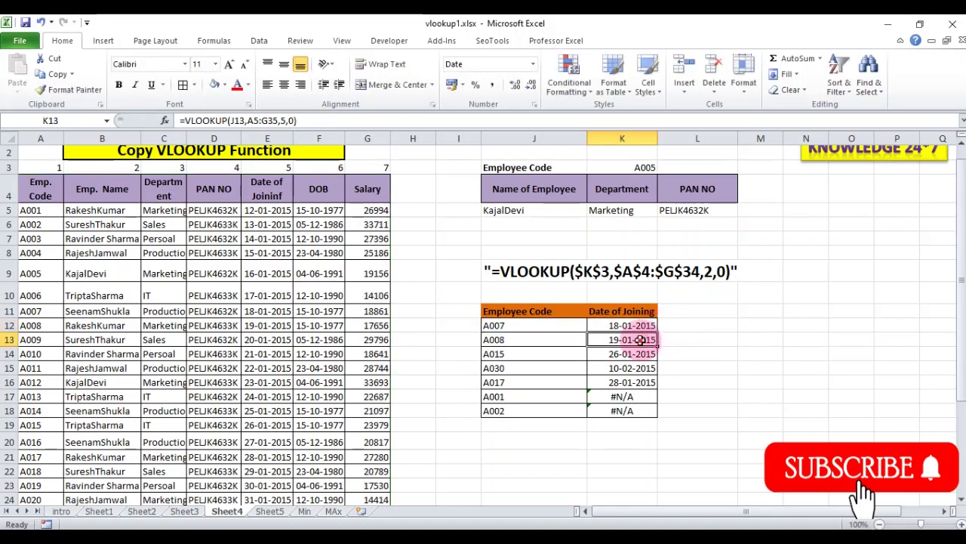
double_click(652, 339)
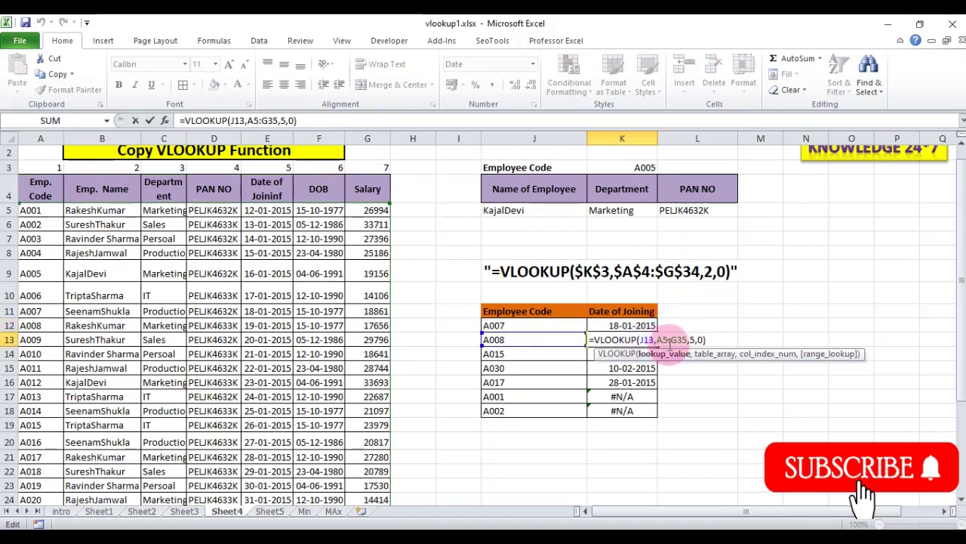
click(638, 325)
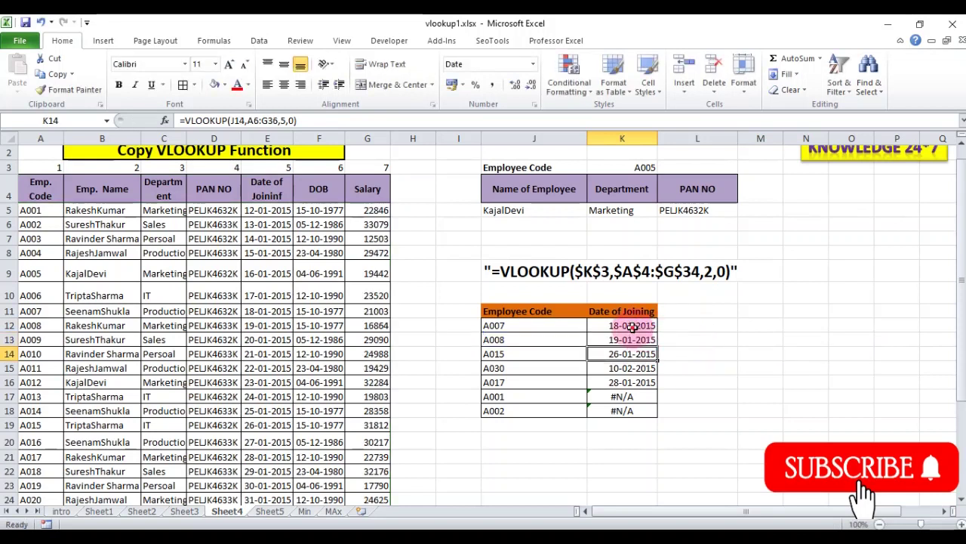
Step: Make A4 absolute in K12's lookup range, giving $A$4:G34
double_click(638, 325)
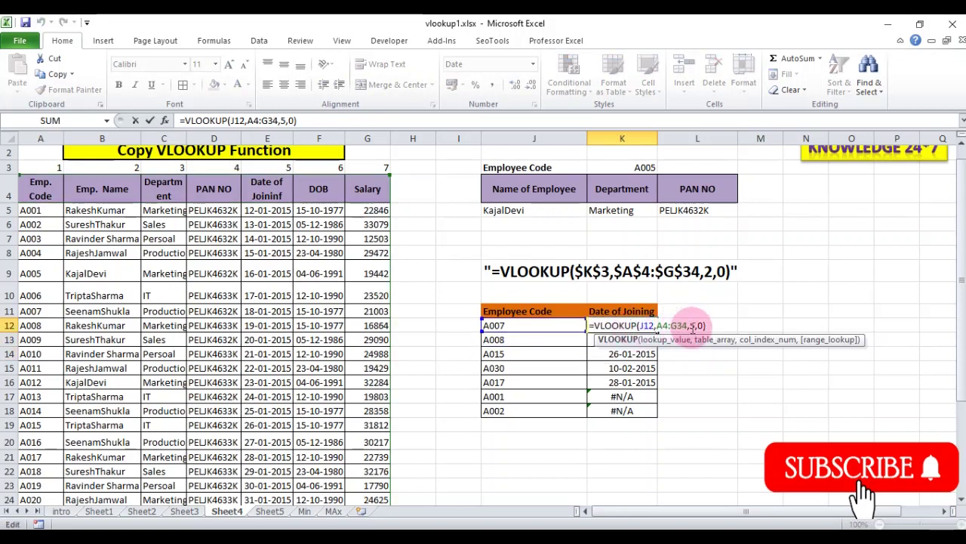
key(Return)
double_click(656, 325)
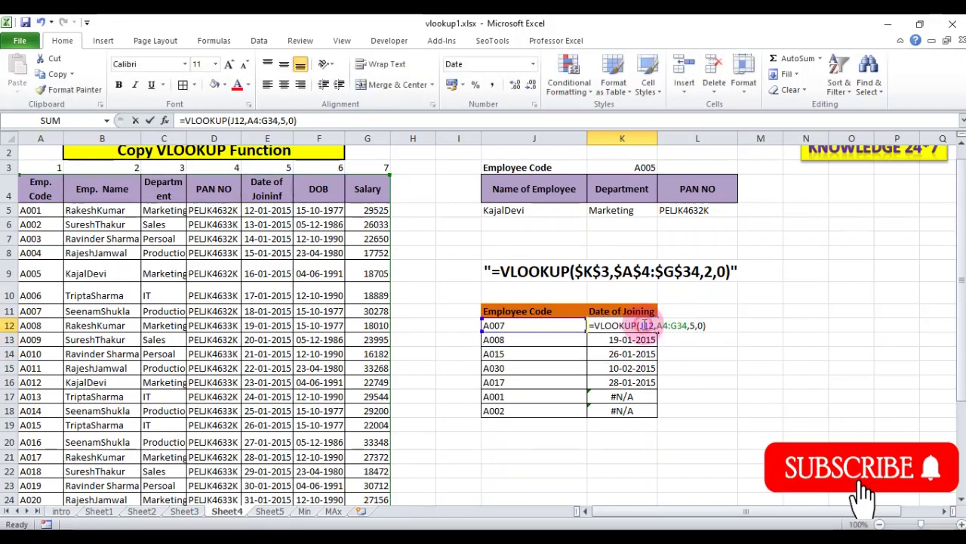
click(663, 325)
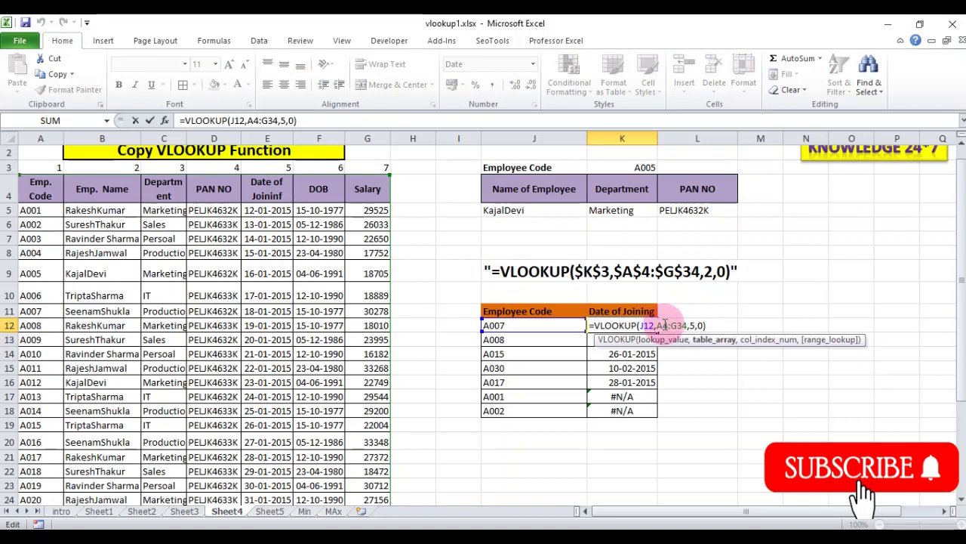
key(F4)
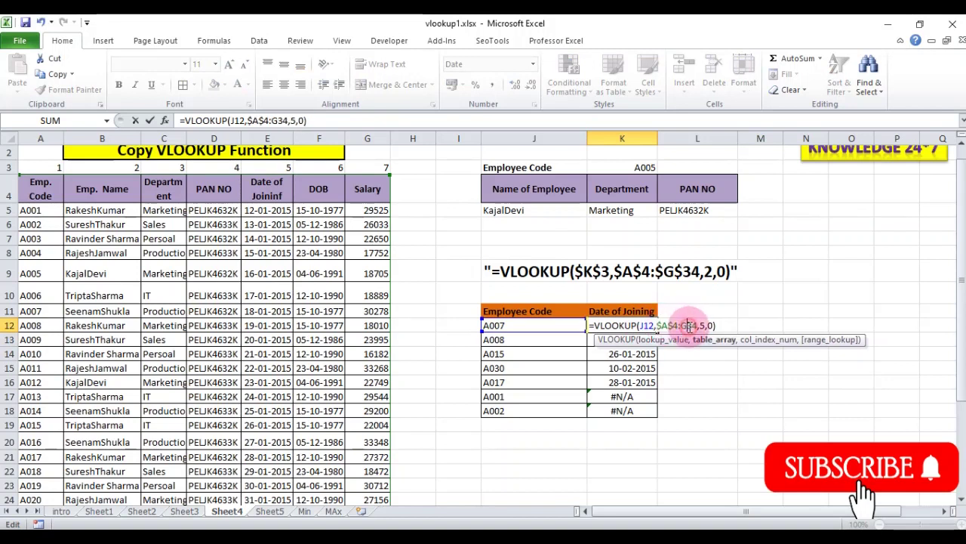
Step: Lock K12's range to $A$4:$G$34 and fill the formula down to K18
double_click(690, 326)
key(F4)
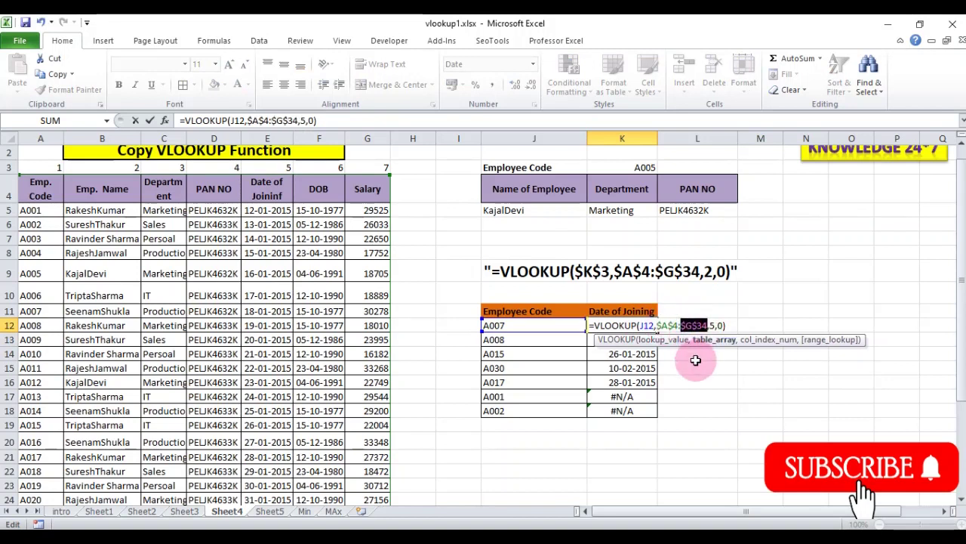
key(Return)
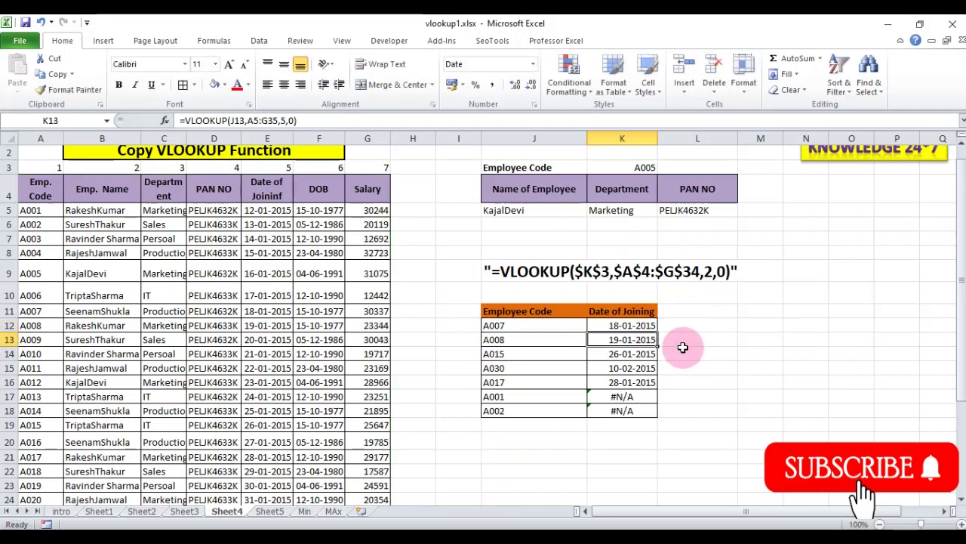
click(629, 326)
drag(658, 332, 664, 419)
click(703, 394)
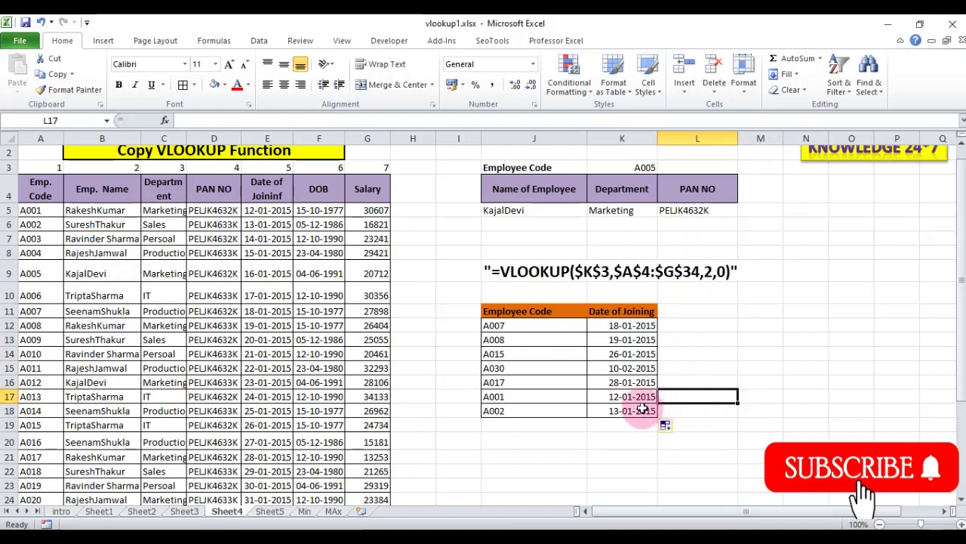
Step: Change the last employee code in J18 to A030 and verify its joining date
click(566, 413)
click(610, 409)
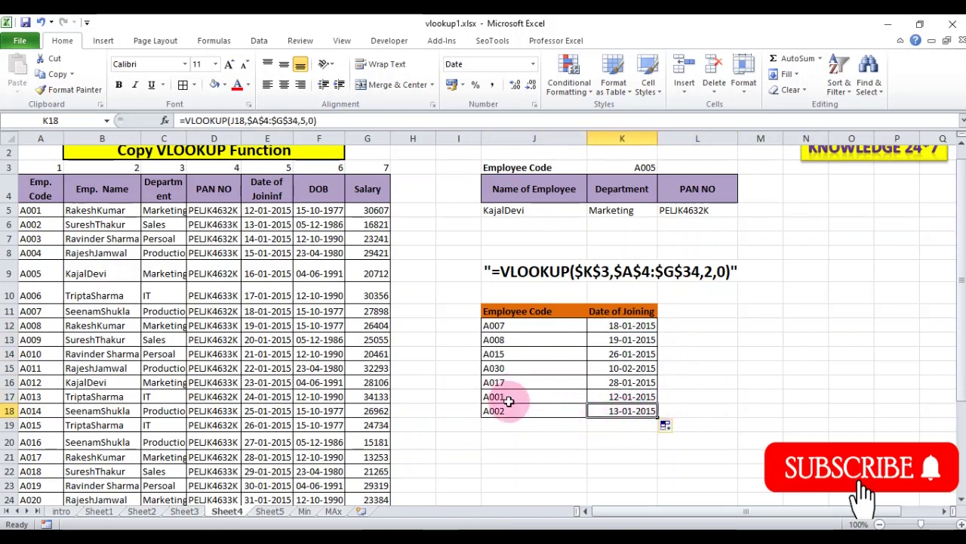
scroll(510, 401, down, 1)
scroll(509, 401, down, 1)
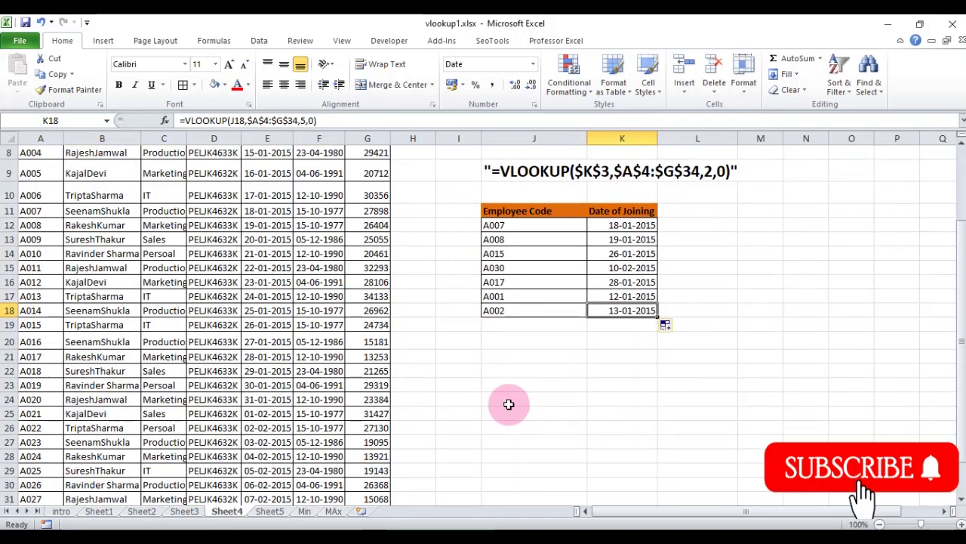
click(506, 309)
double_click(507, 308)
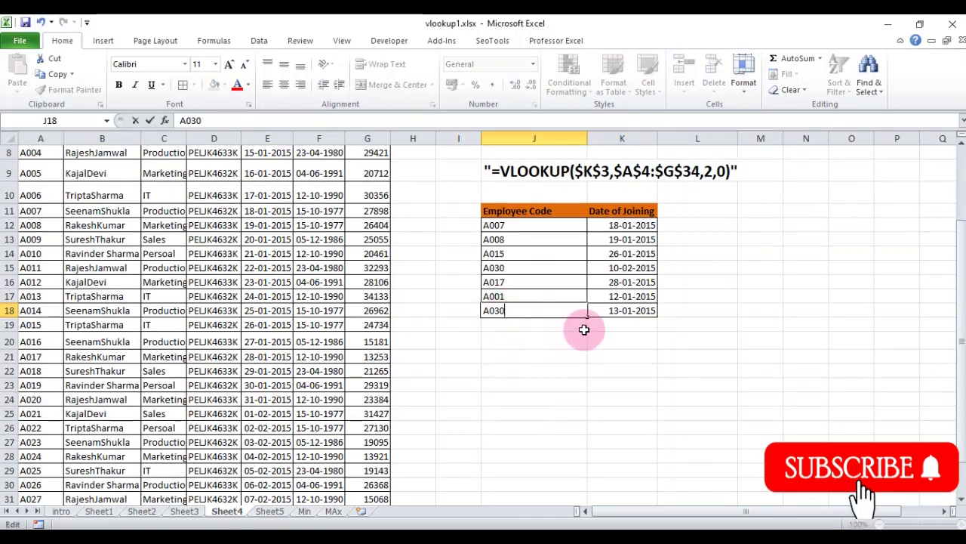
key(Return)
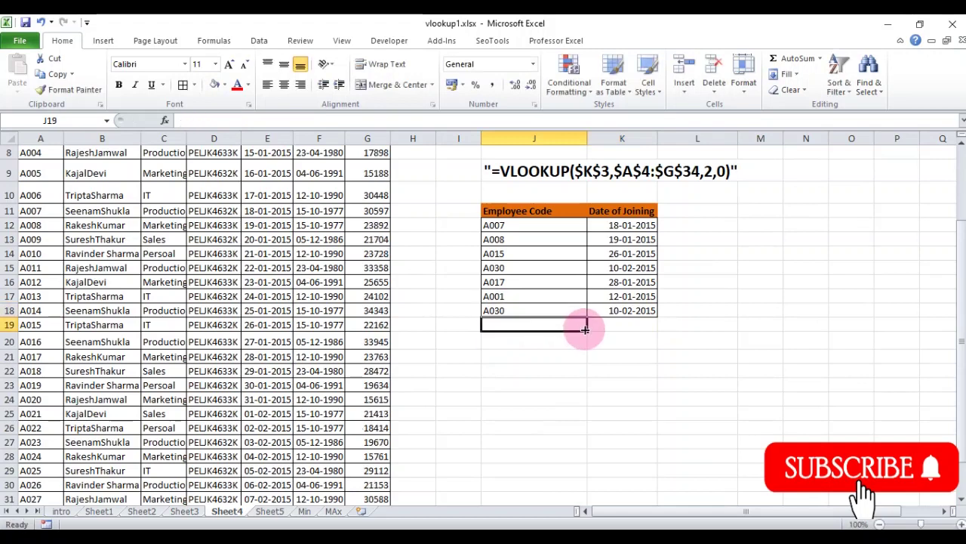
scroll(347, 426, down, 4)
click(265, 355)
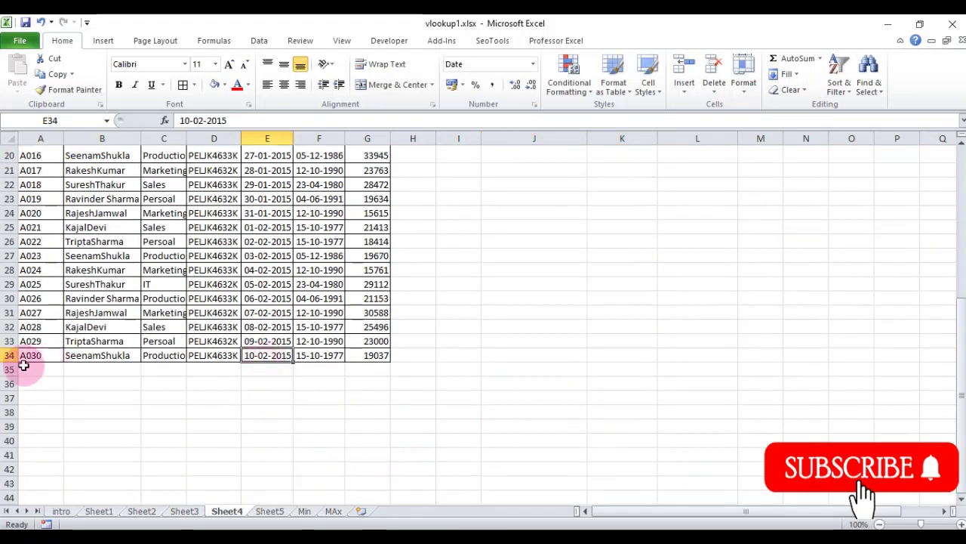
scroll(448, 302, up, 4)
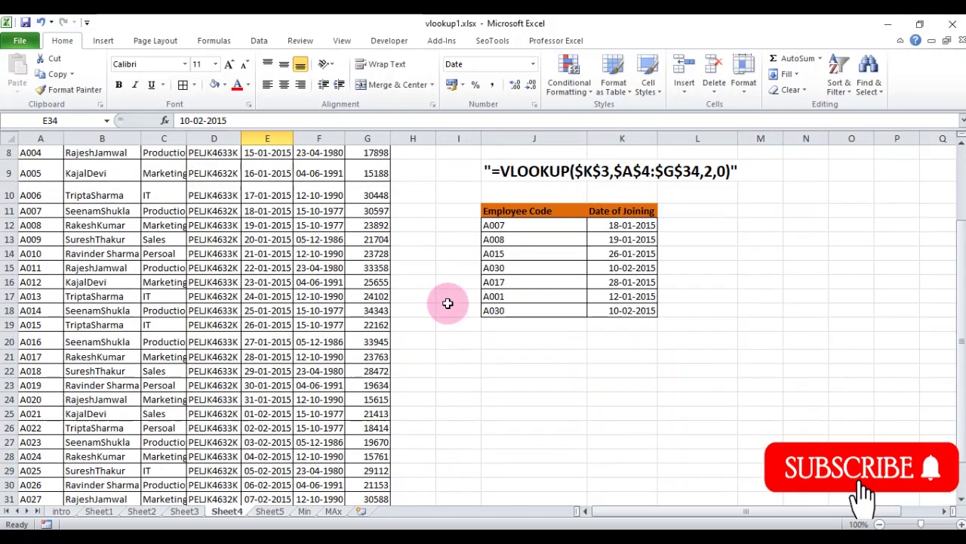
scroll(447, 302, up, 3)
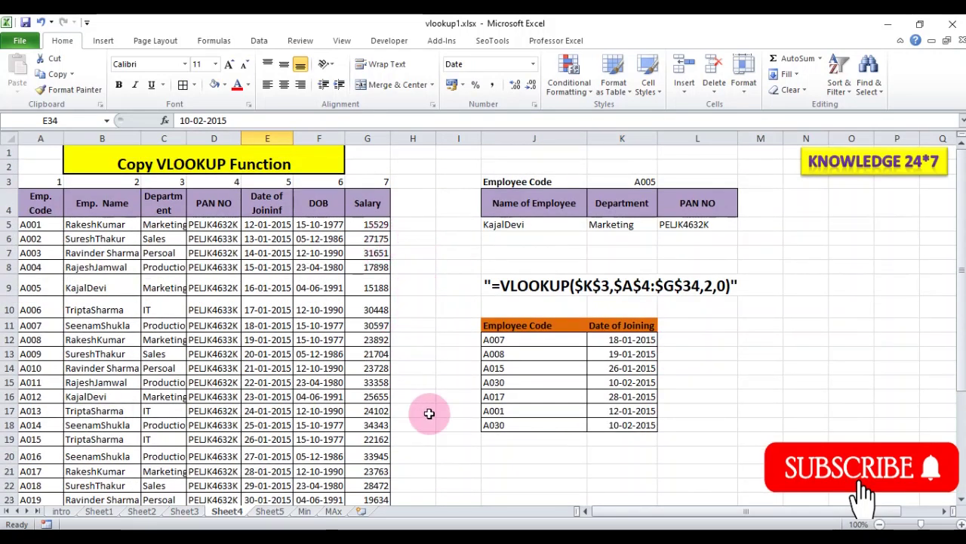
click(270, 512)
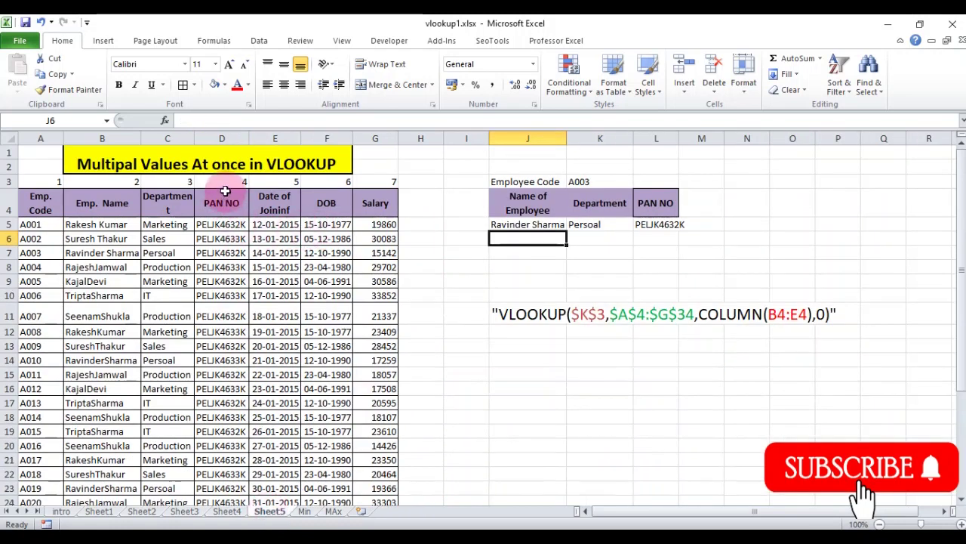
Step: Review Sheet4's name, department and PAN formulas in J5:L5, then return to Sheet5 and clear J5
click(542, 225)
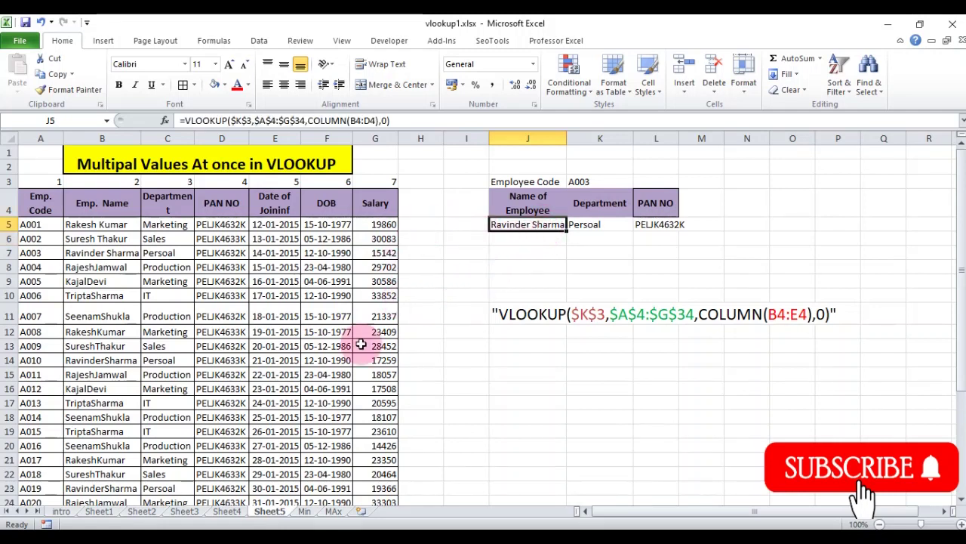
click(226, 511)
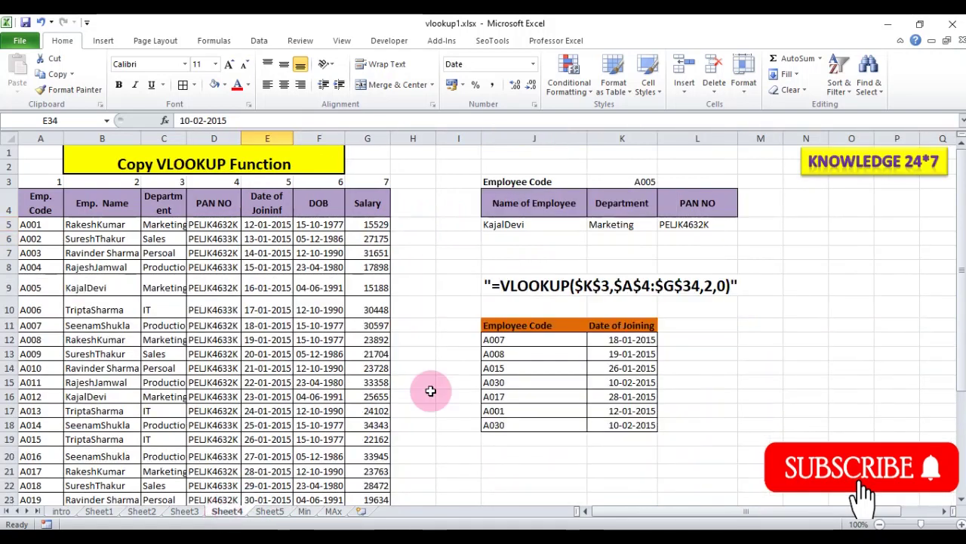
click(558, 218)
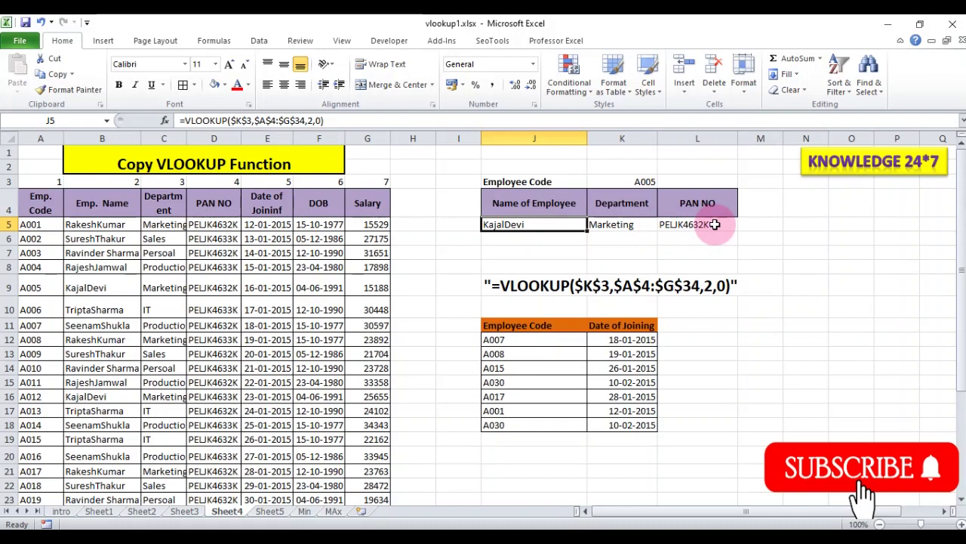
click(647, 223)
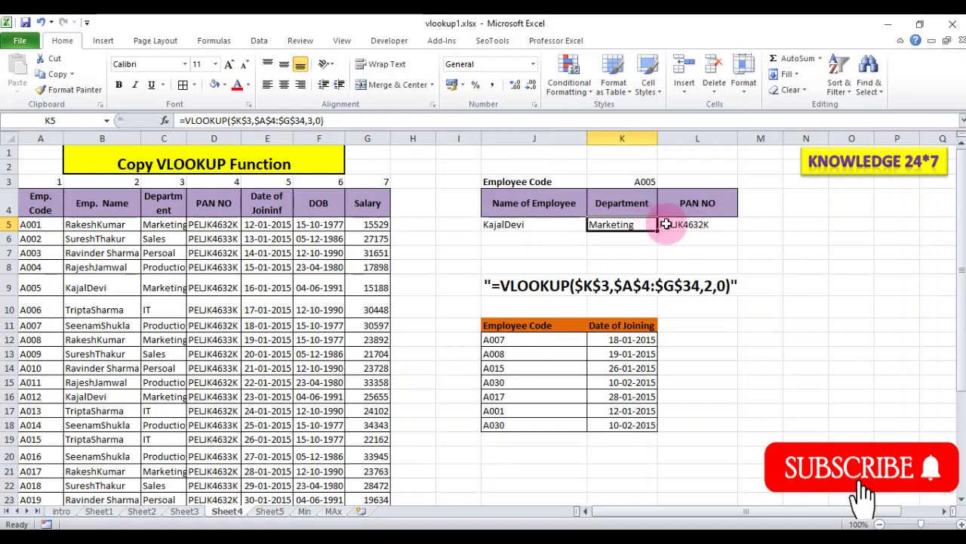
click(684, 224)
click(610, 223)
click(693, 224)
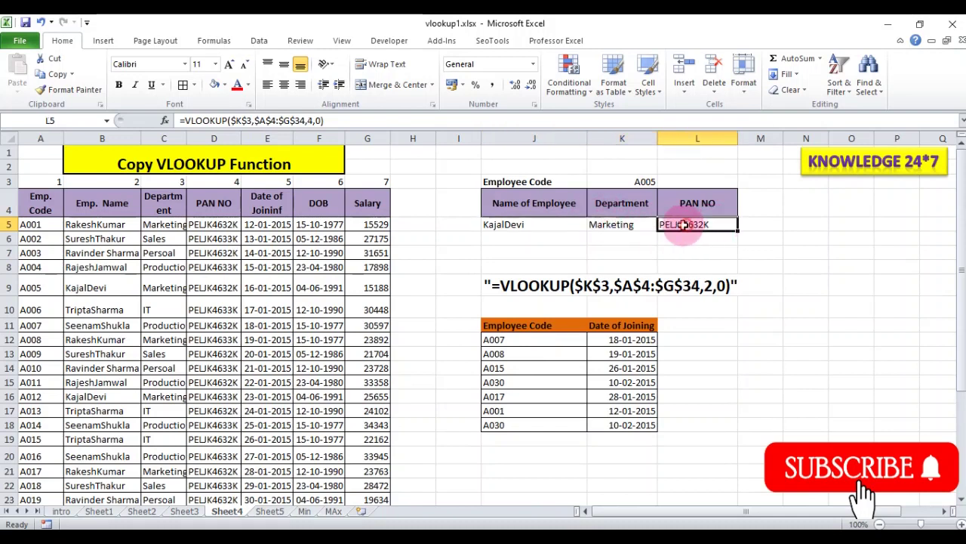
click(270, 513)
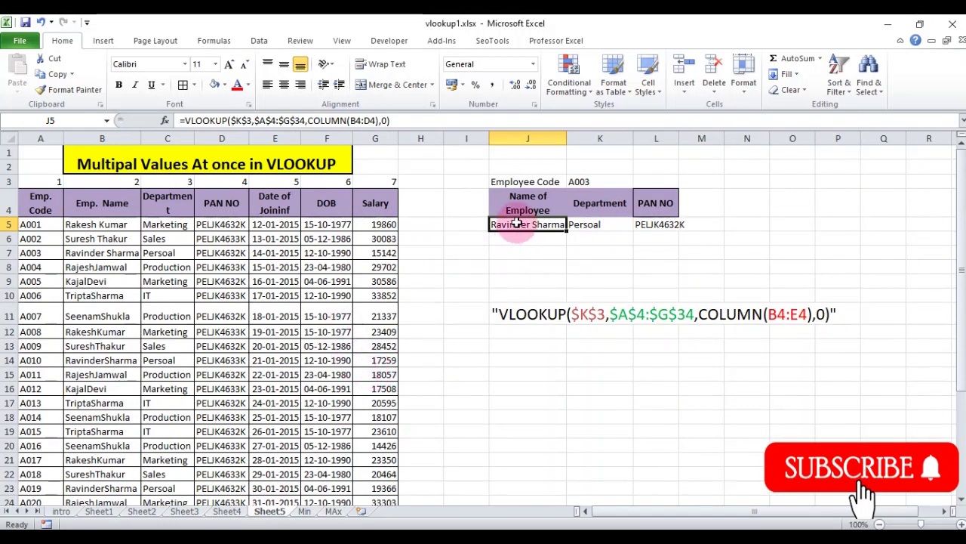
key(Delete)
Step: Clear Sheet5's existing name, department and PAN results in J5:L5
text(=vloo)
click(576, 224)
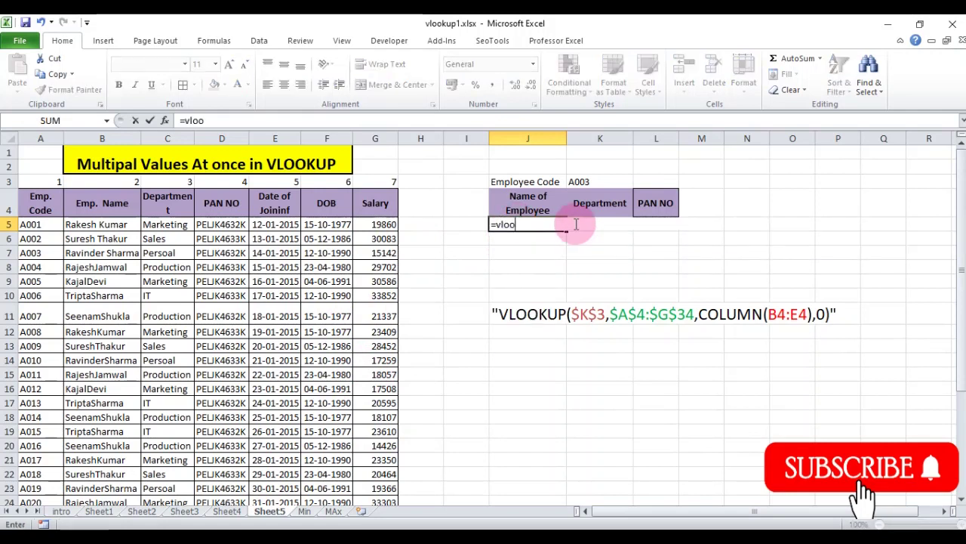
key(shift+Right)
key(shift+Right)
key(Delete)
key(Left)
Step: Build J5's VLOOKUP with K3 and A4:G34, ending in a misspelled column function
key(Right)
text(=vloo)
key(Tab)
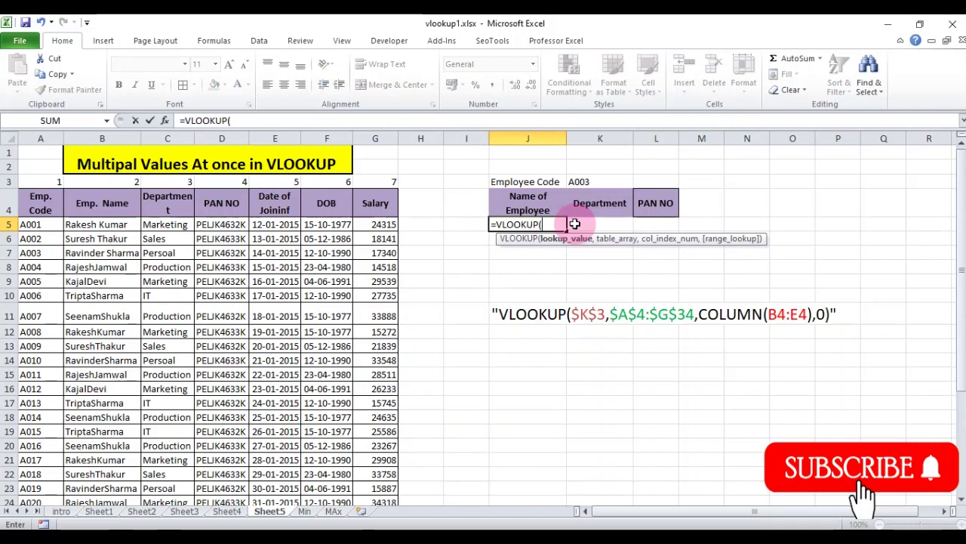
click(582, 181)
text(,)
mouse_move(41, 203)
mouse_down()
mouse_move(373, 202)
mouse_move(395, 484)
mouse_up()
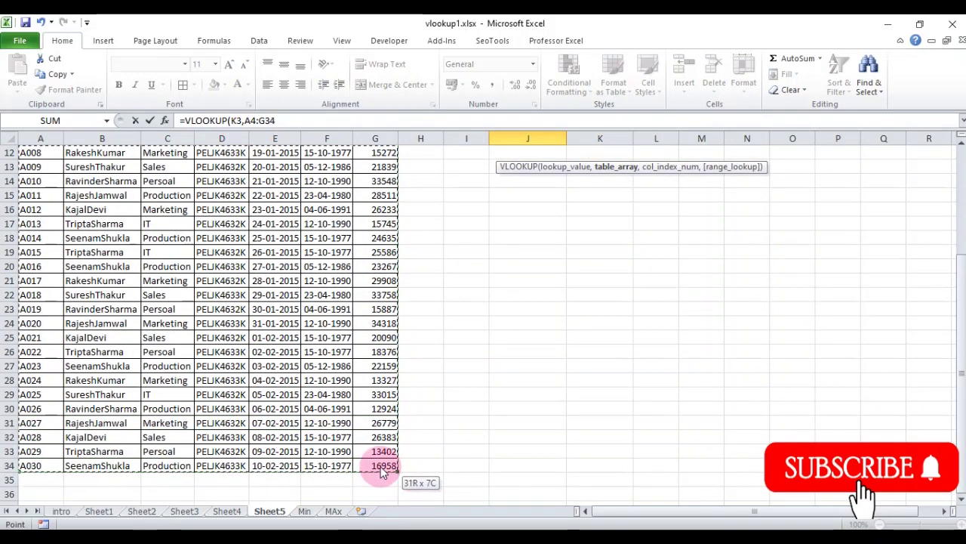
drag(398, 483, 389, 495)
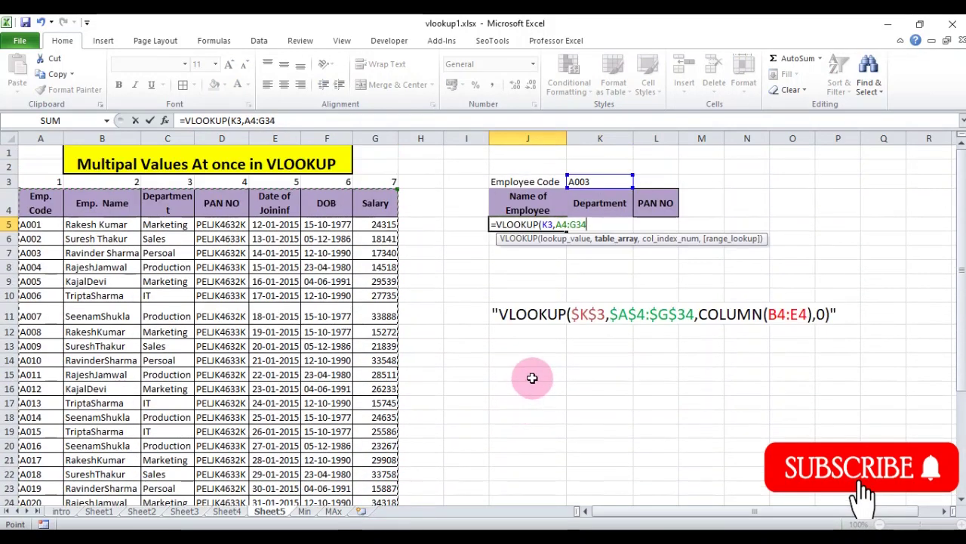
text(,)
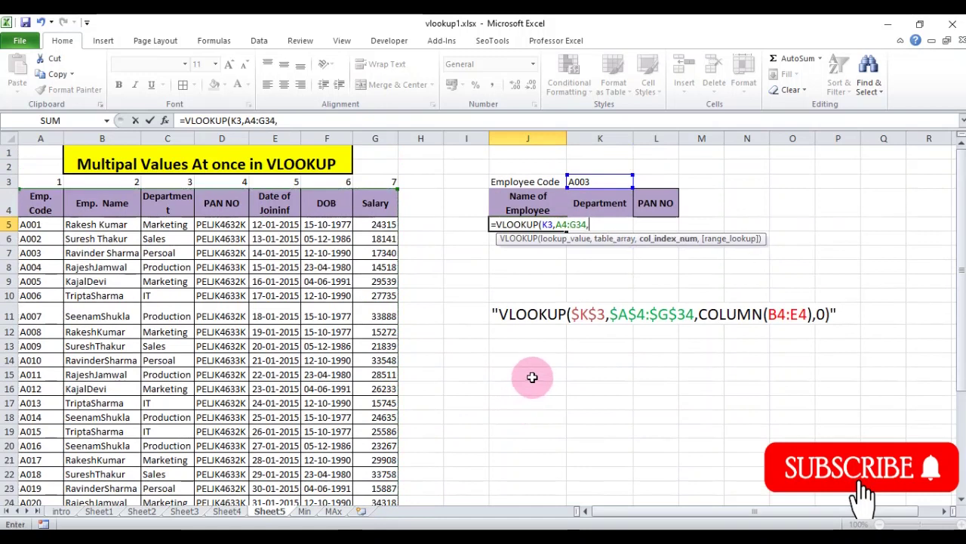
text(cloumn)
key(Tab)
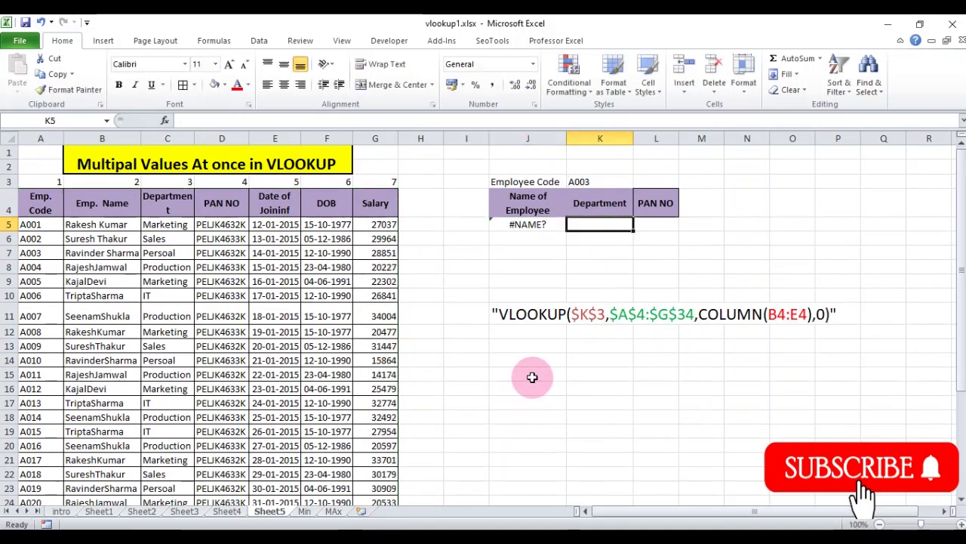
key(Left)
Step: Fix J5 to =VLOOKUP(K3,A4:G34,COLUMN(B4:D4),0) so it returns A003's name
key(F2)
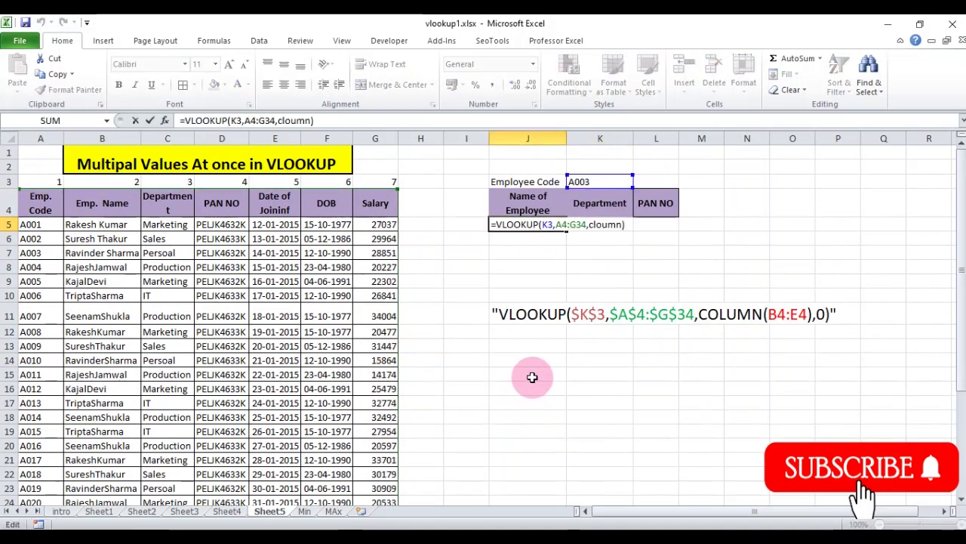
key(BackSpace)
key(BackSpace)
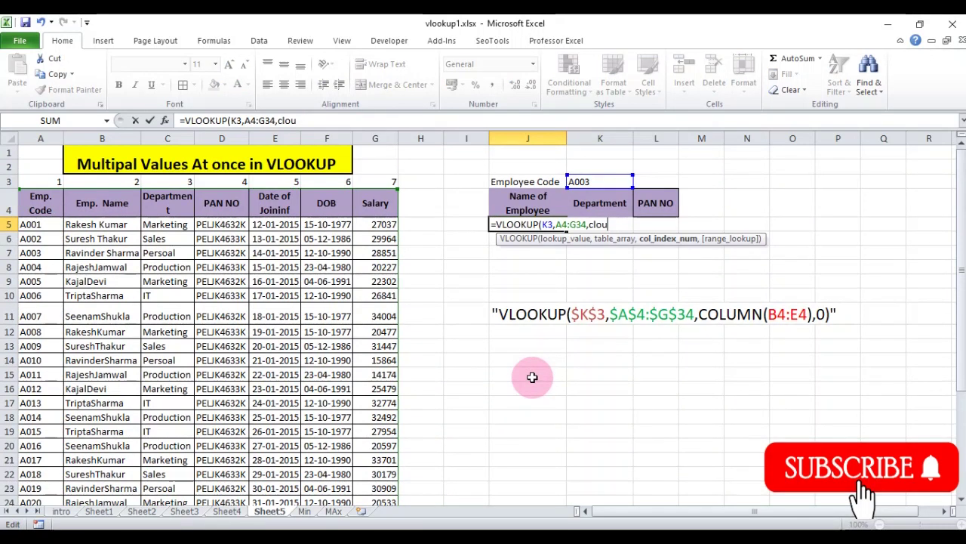
key(BackSpace)
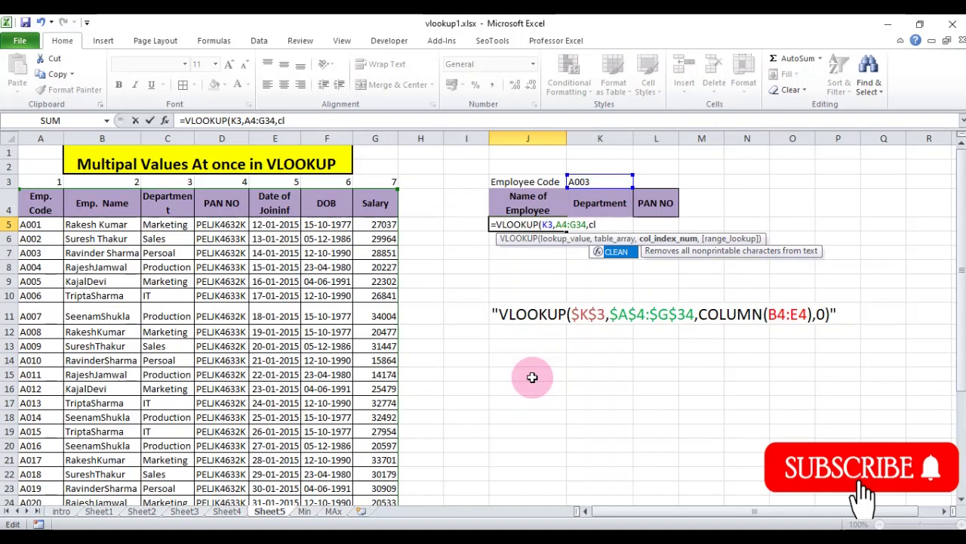
key(BackSpace)
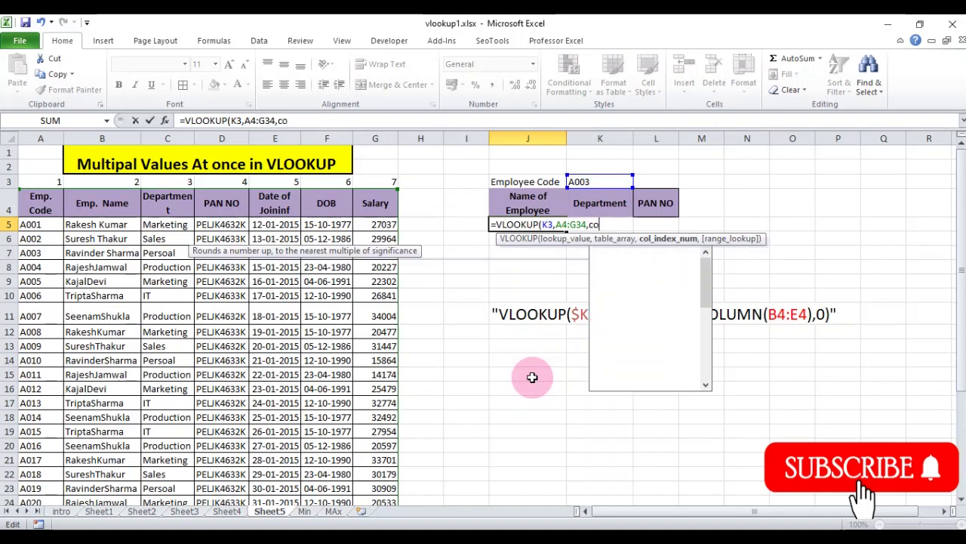
text(ol)
key(Tab)
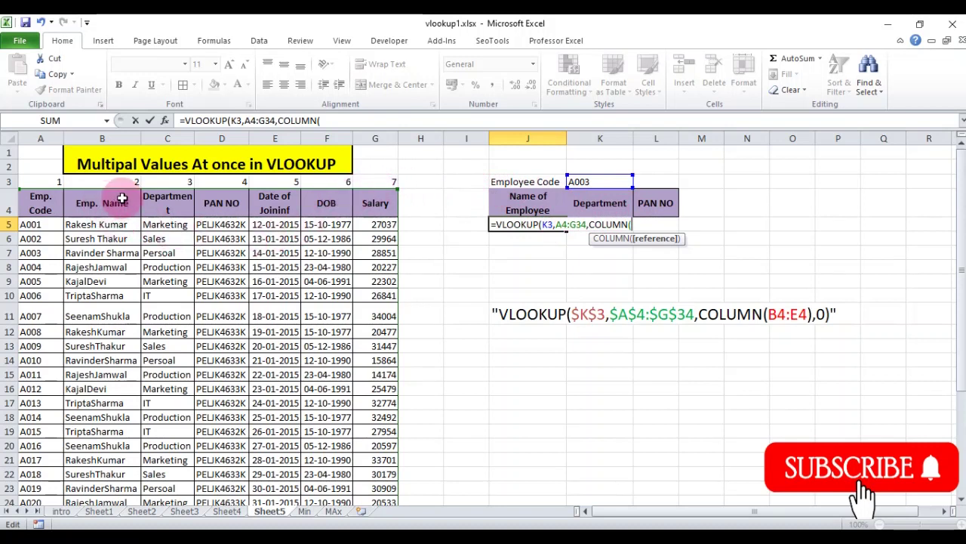
drag(167, 200, 217, 201)
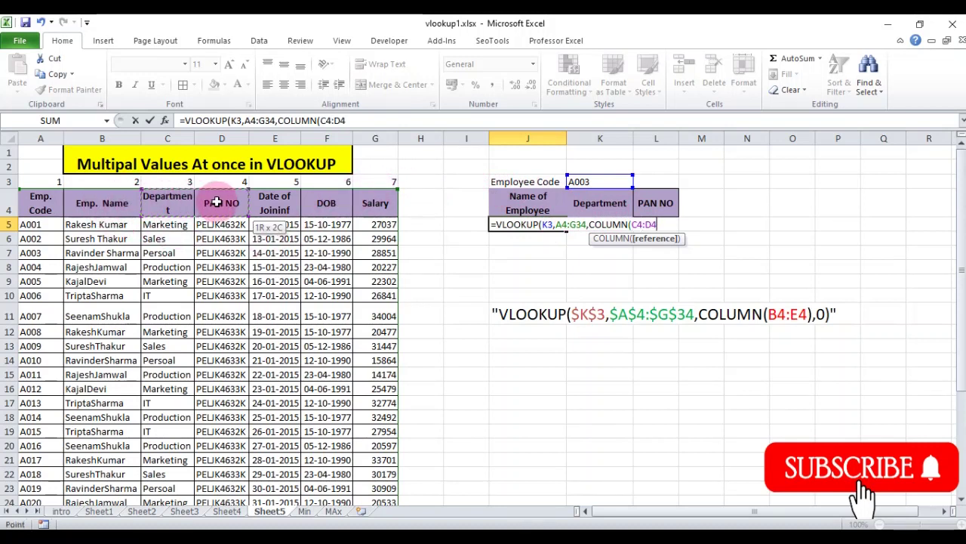
drag(129, 200, 210, 201)
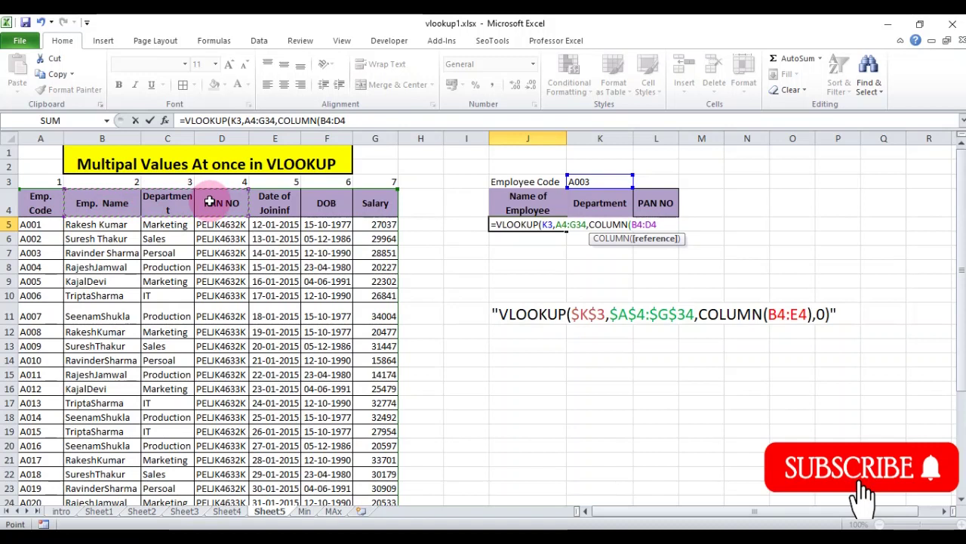
text())
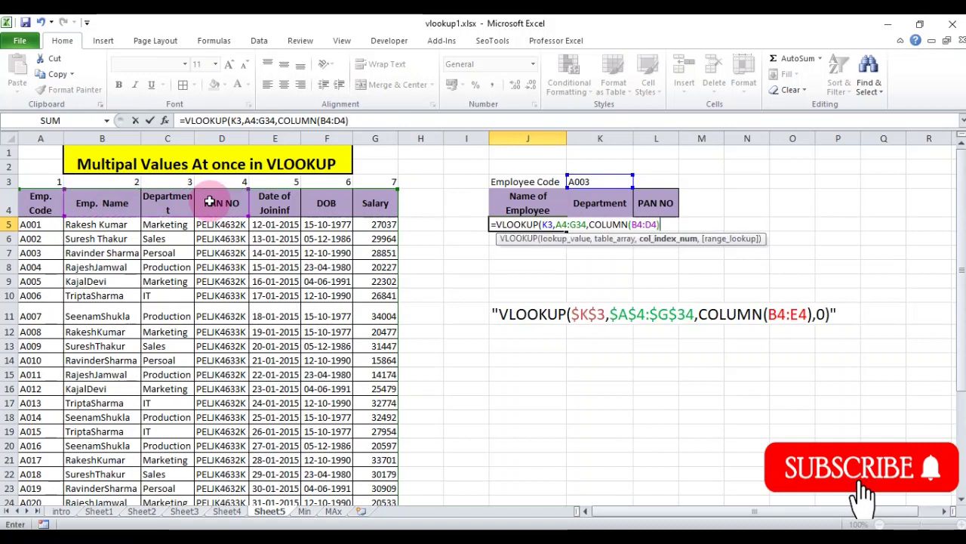
text(,0)
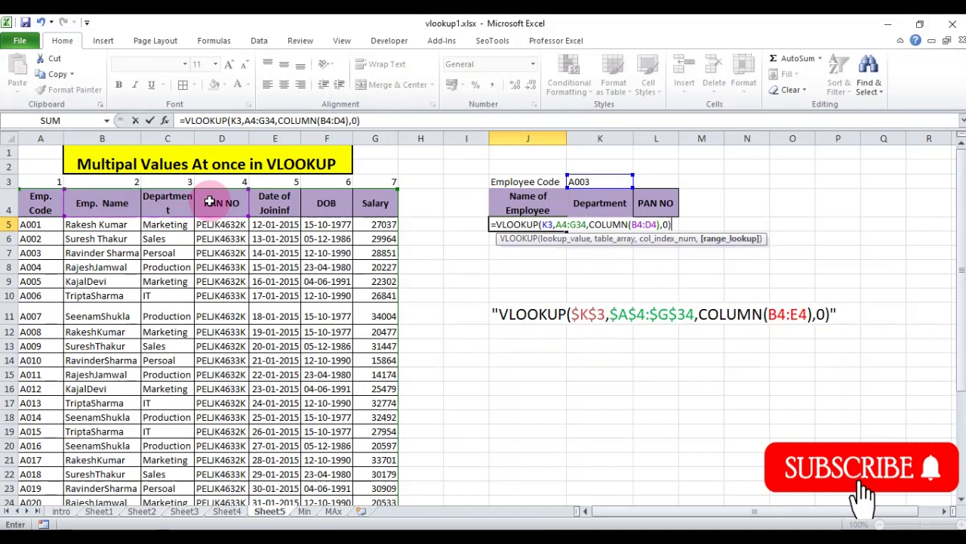
text())
key(Return)
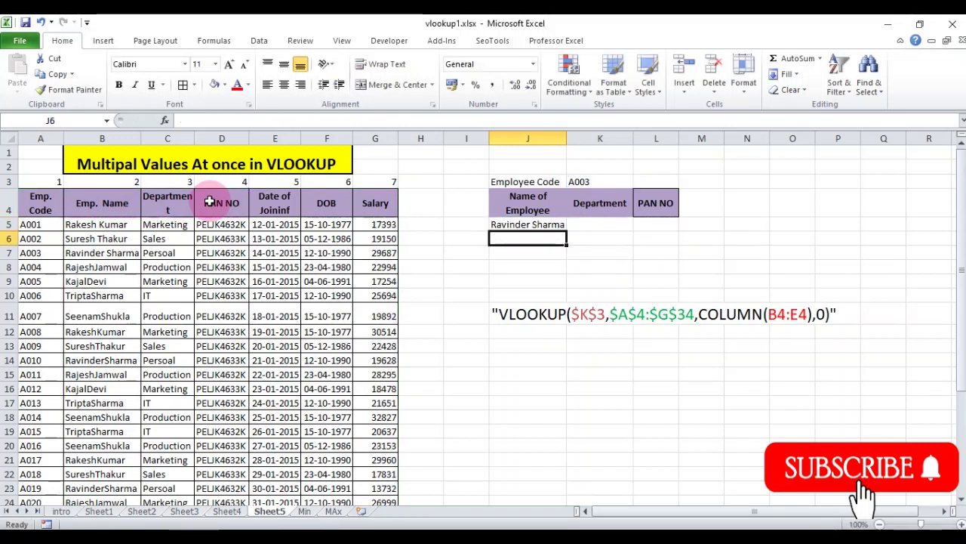
Step: Copy the unanchored J5 lookup across to L5
double_click(516, 224)
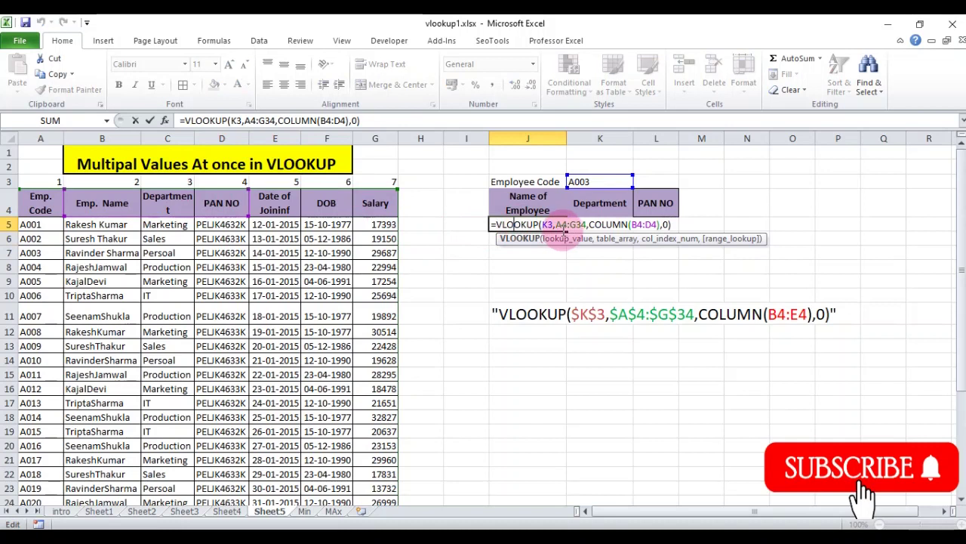
key(Return)
click(555, 226)
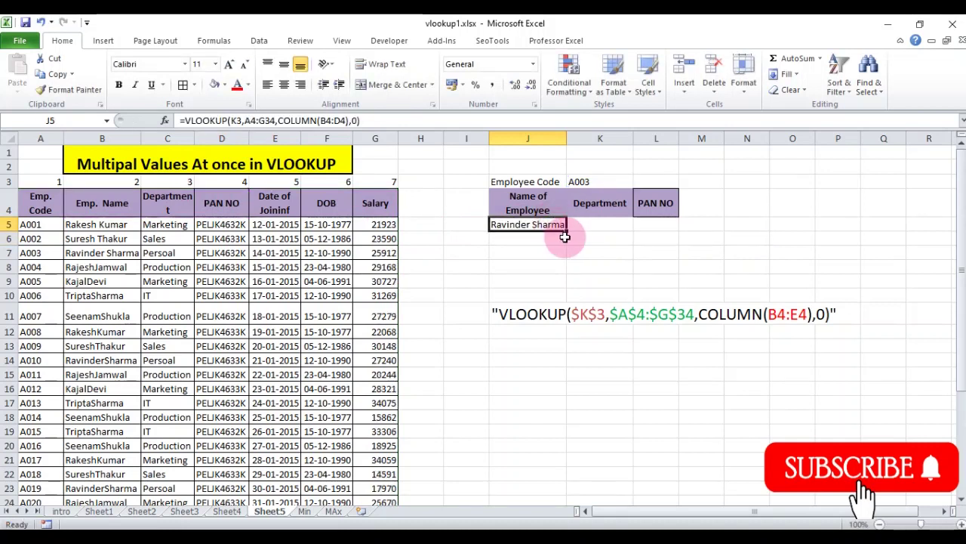
drag(566, 230, 672, 230)
click(607, 253)
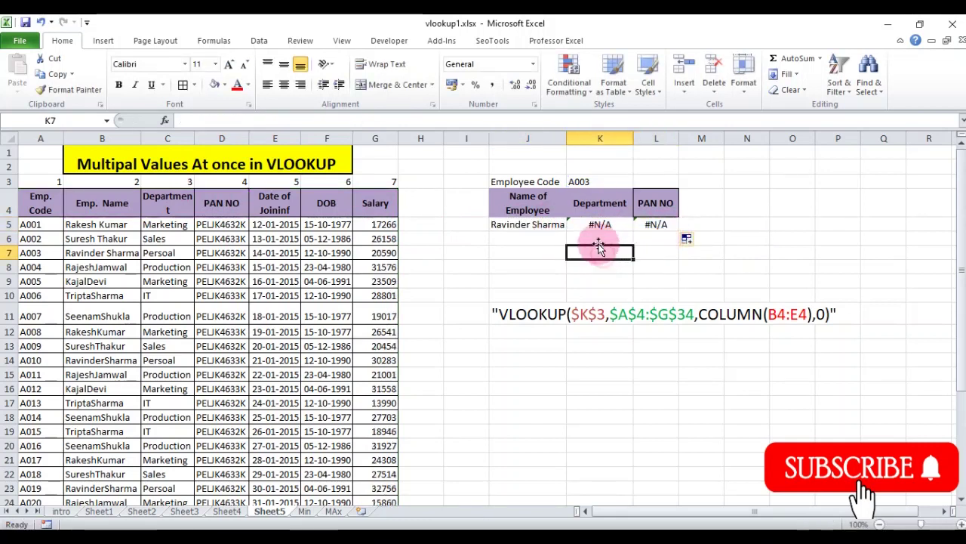
Step: Make J5's references absolute: $A$4:$G$34 for the table and $K$3 for the code
click(545, 224)
double_click(546, 224)
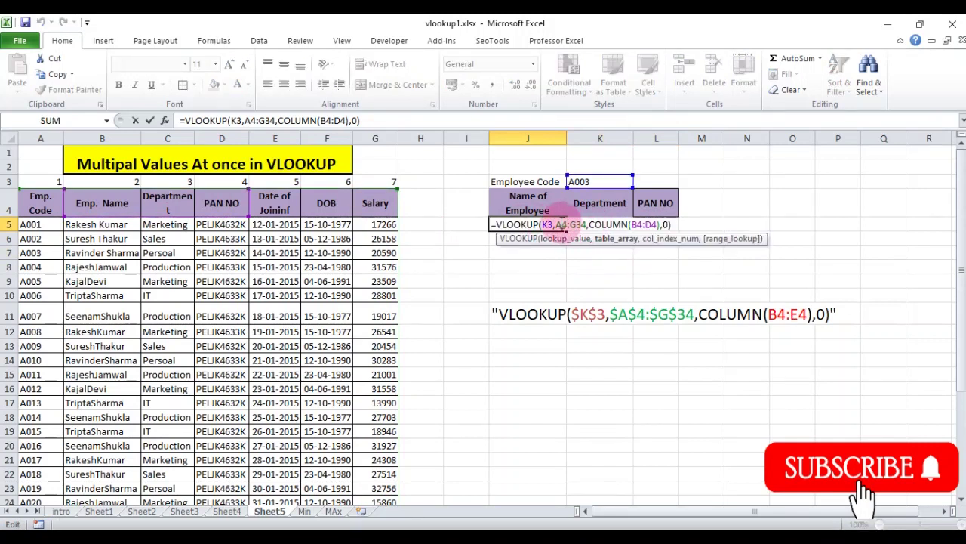
key(F4)
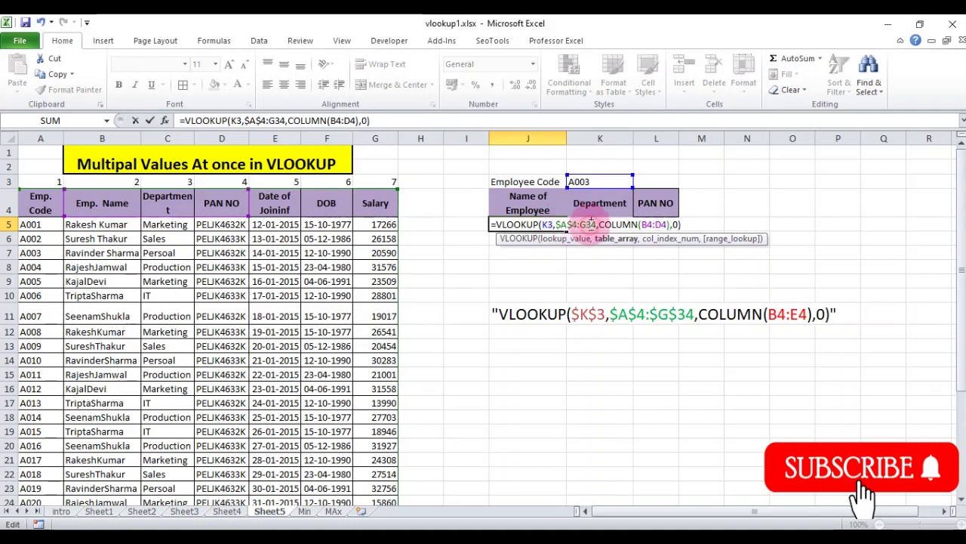
key(F4)
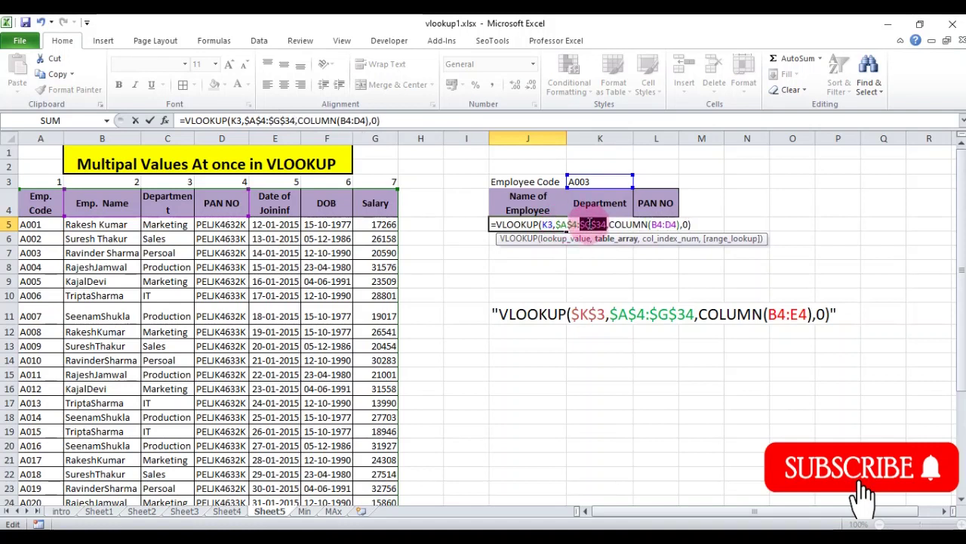
click(547, 224)
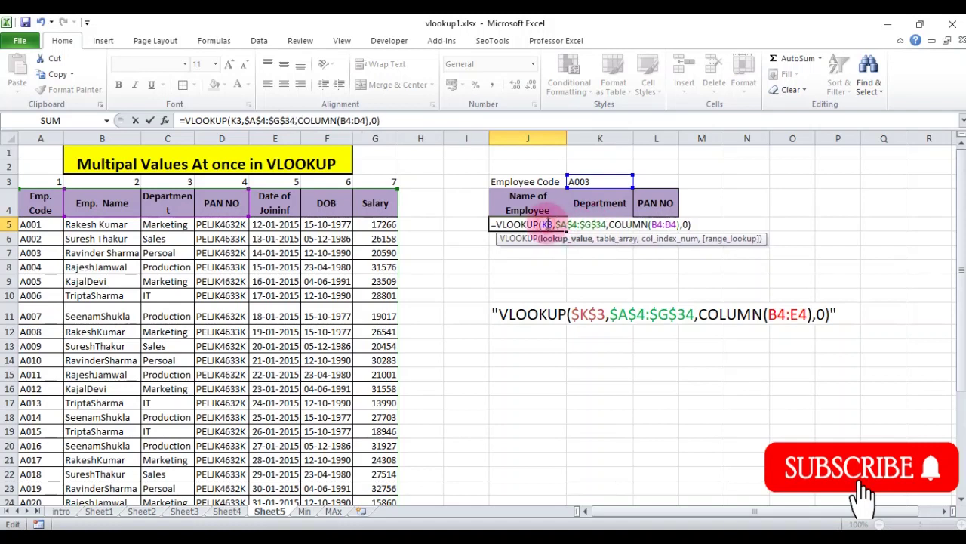
key(F4)
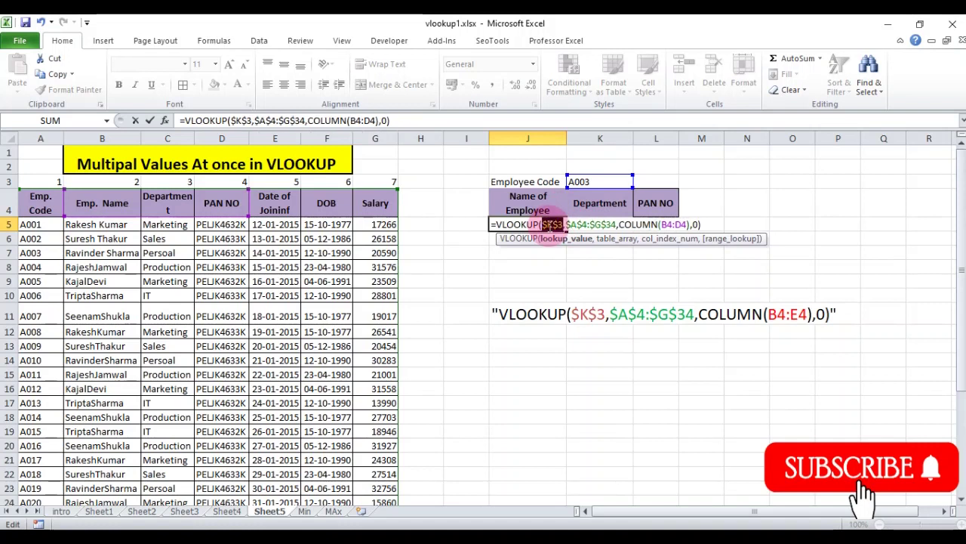
key(Return)
Step: Fill the anchored formula into K5 and L5 and check each cell's formula
click(552, 224)
drag(567, 230, 668, 232)
click(627, 252)
click(614, 222)
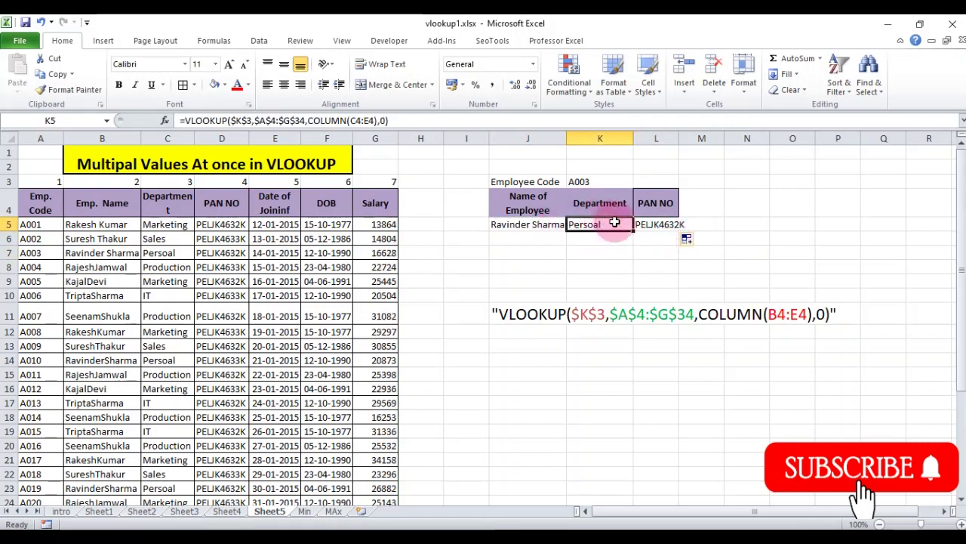
click(664, 225)
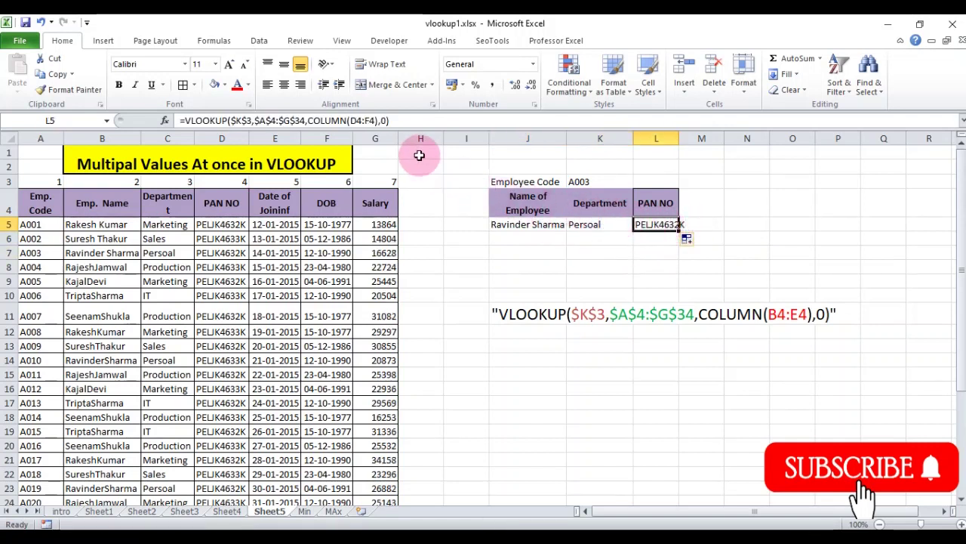
click(539, 225)
click(579, 224)
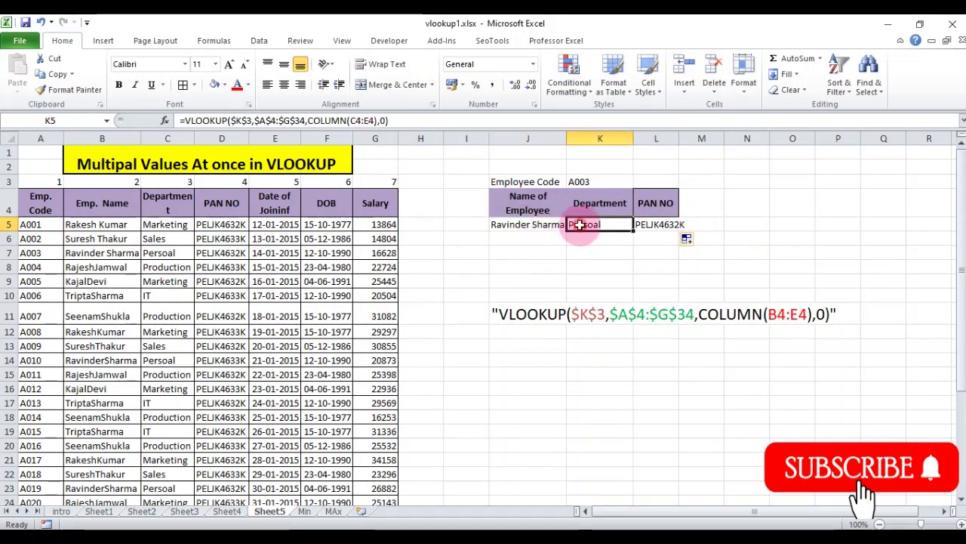
click(647, 224)
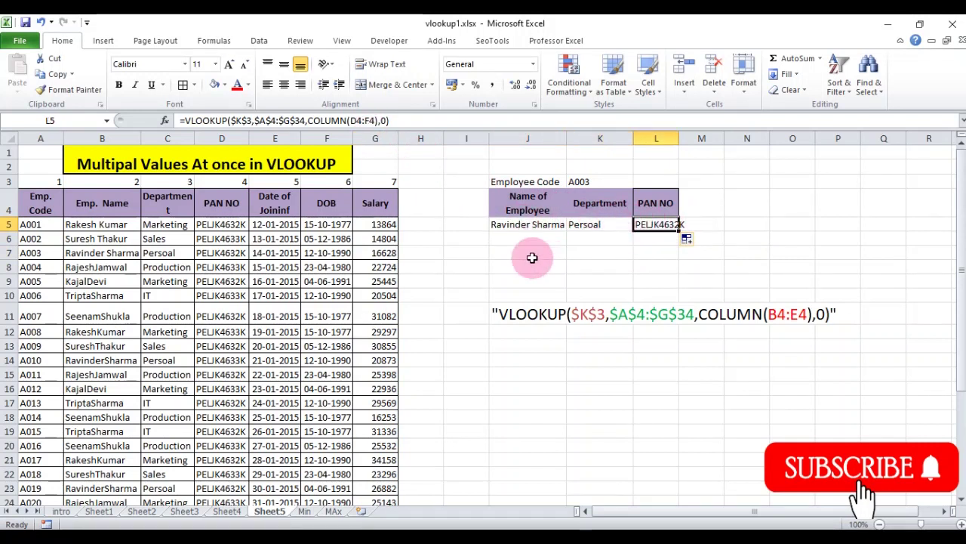
Step: On the Min sheet, re-enter =VLOOKUP(MIN(G5:G35),G5:G35,1,0) in K5, then delete it
click(305, 512)
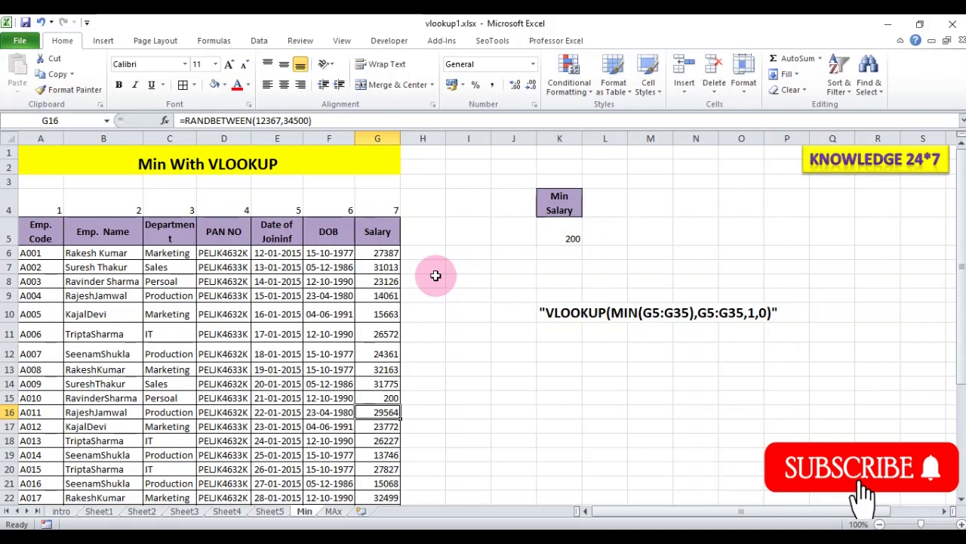
click(555, 242)
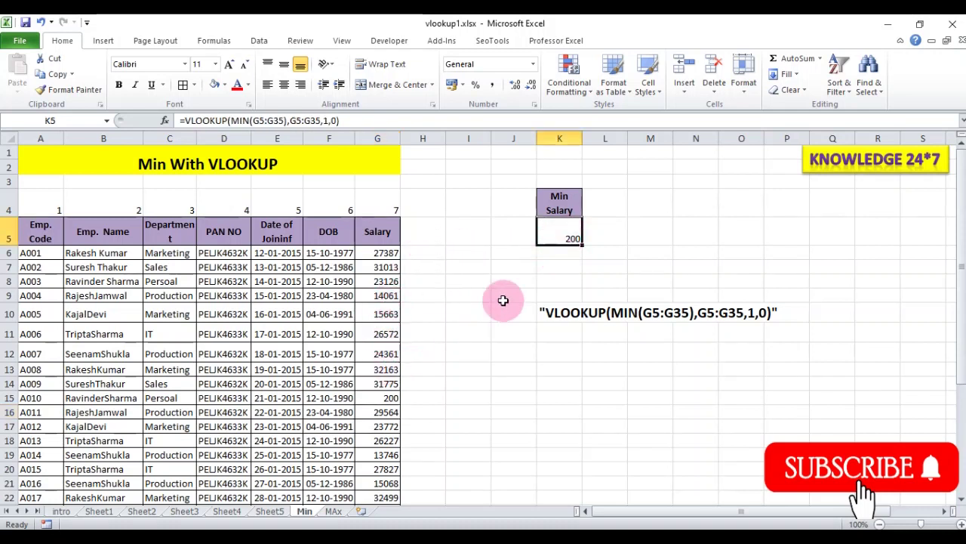
text(=VLOOKUP(MIN(G5:G35),G5:G35,1,0))
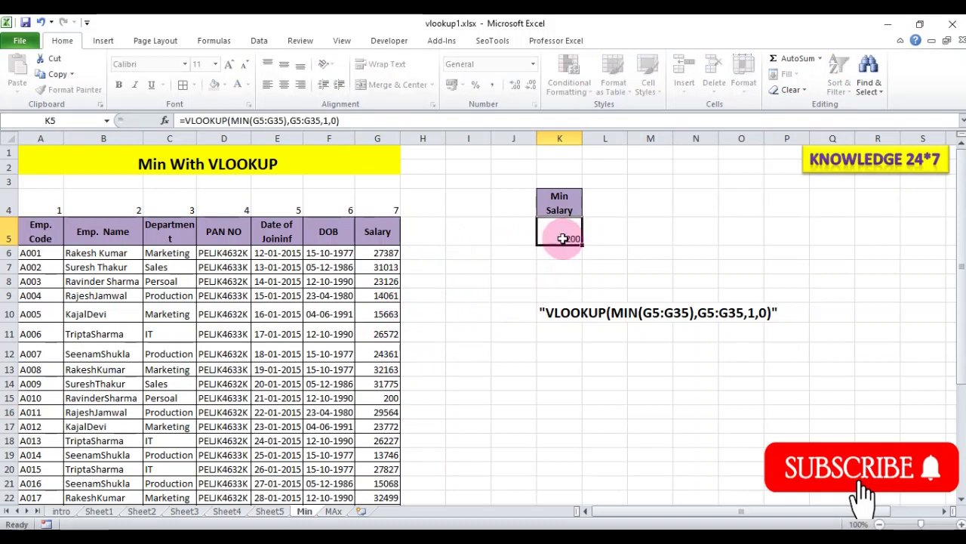
key(ctrl+Return)
key(Delete)
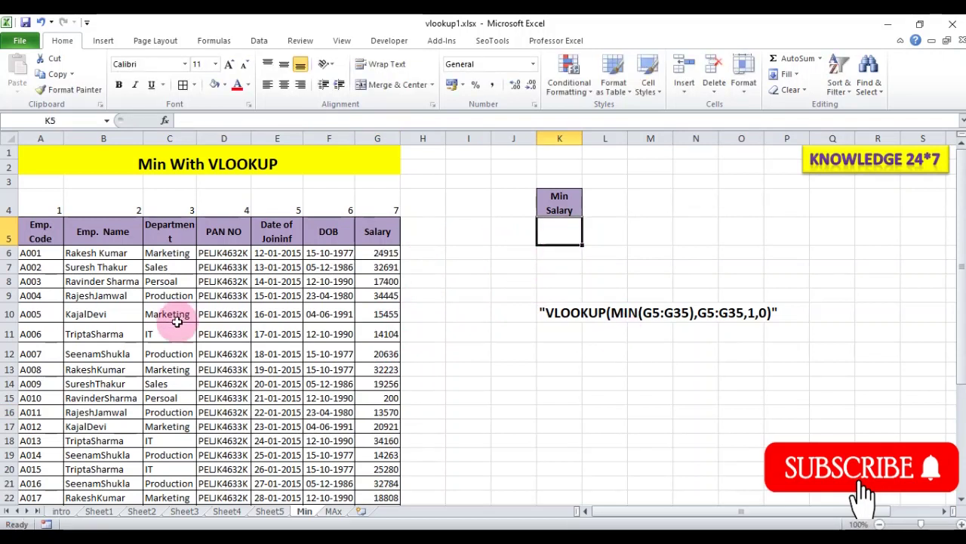
Step: In K5 on the Min sheet, begin a VLOOKUP formula with a nested MIN function
click(377, 229)
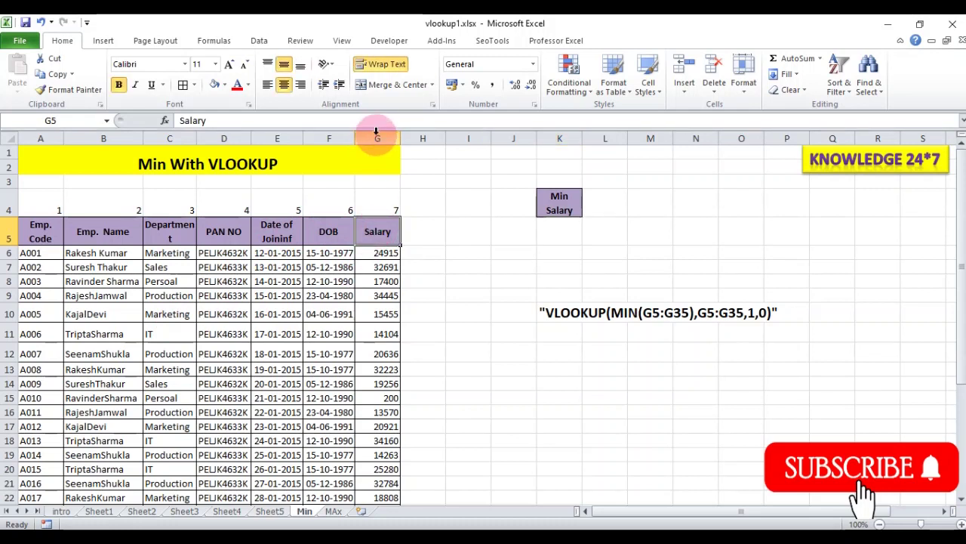
click(373, 138)
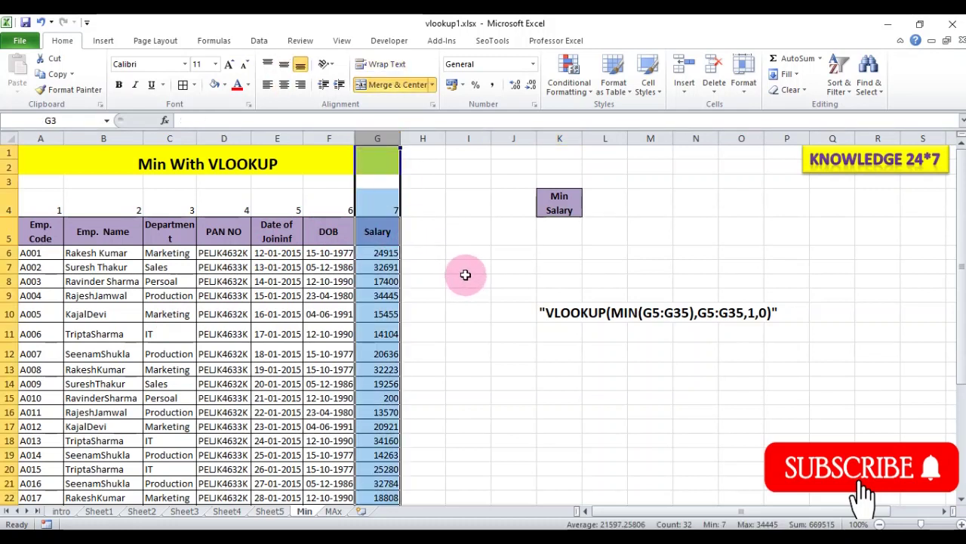
click(563, 234)
text(=)
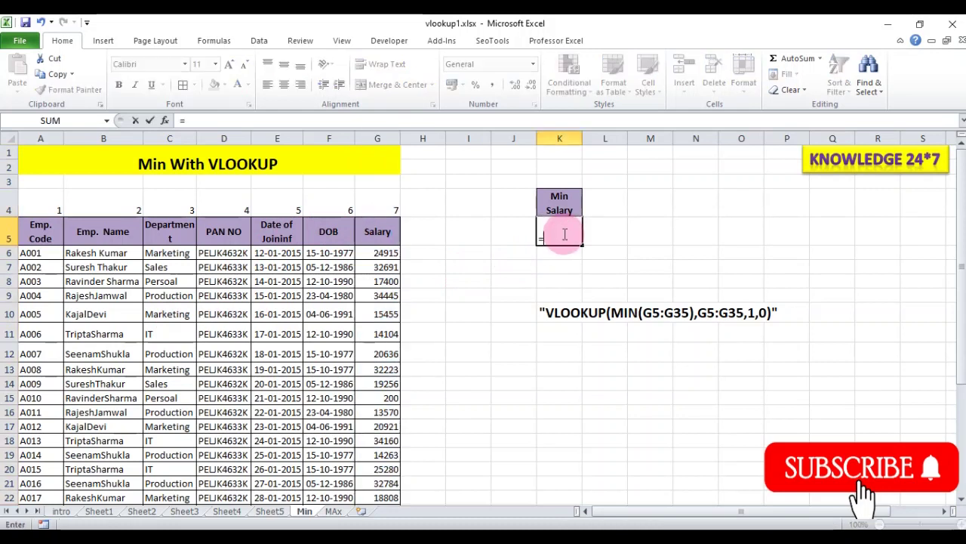
text(vloo)
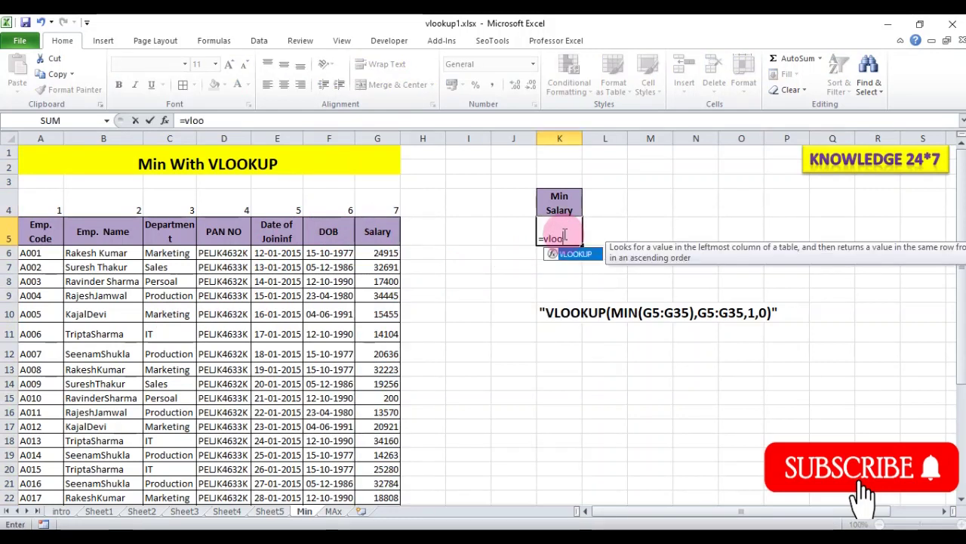
key(Tab)
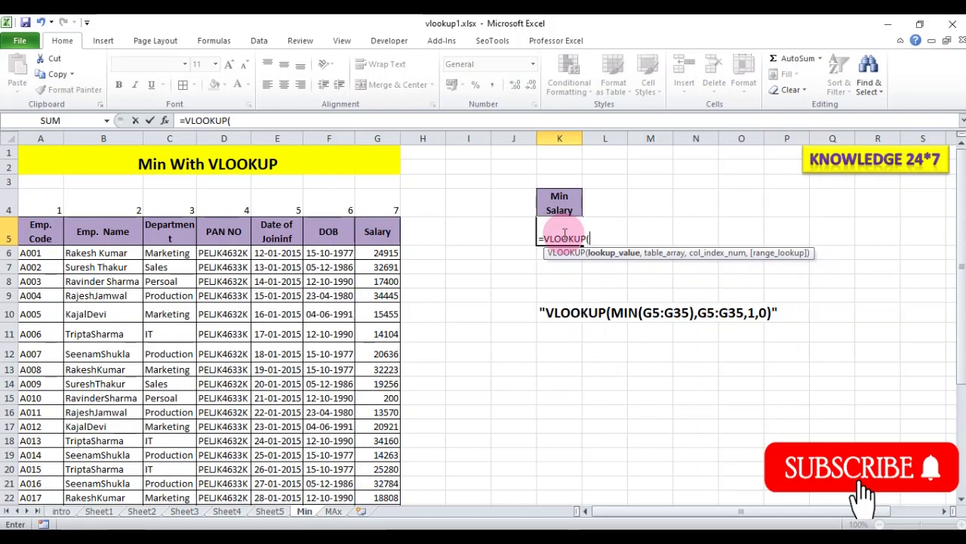
text(Min)
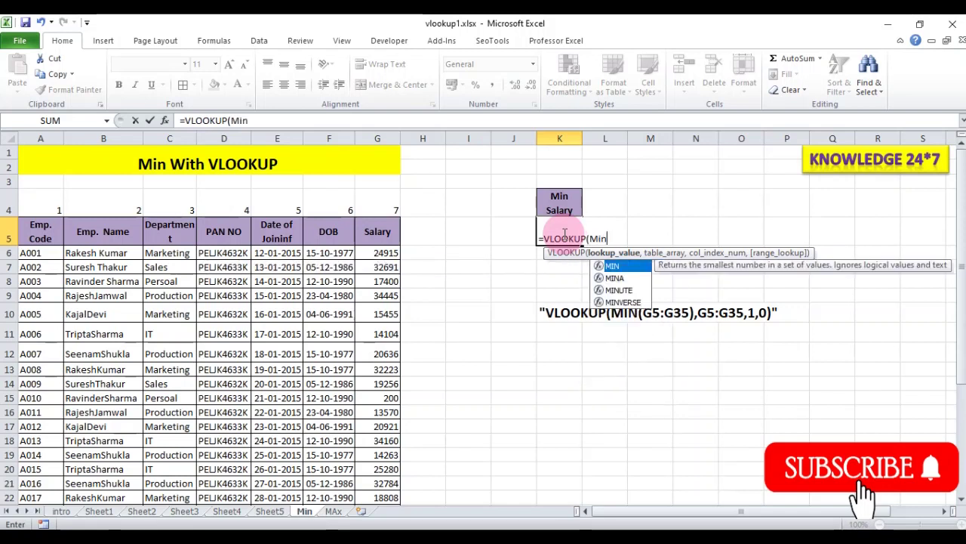
key(Tab)
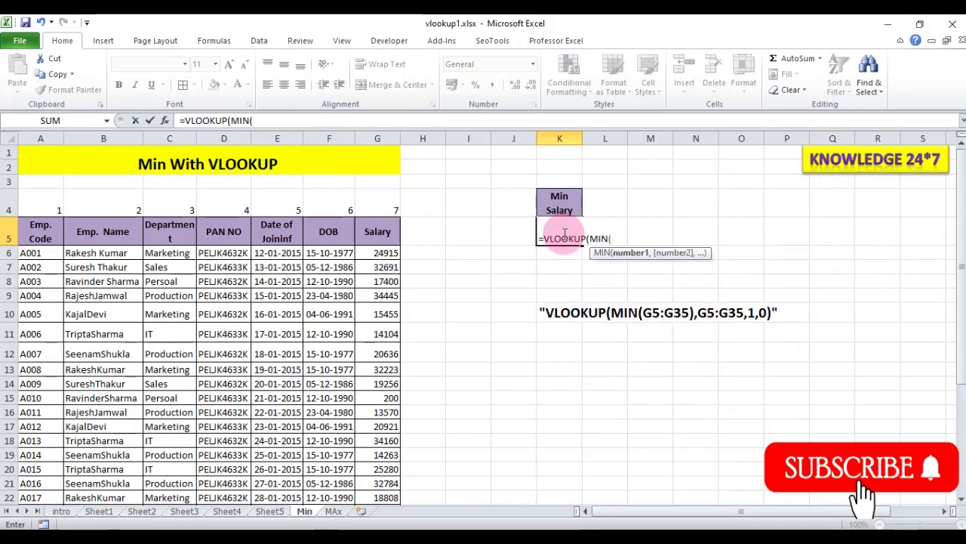
Step: Complete it as =VLOOKUP(MIN(G5:G35),G5:G35),1,0) and enter it, triggering a too-few-arguments error
click(387, 232)
mouse_move(387, 302)
mouse_down()
mouse_move(393, 499)
mouse_move(389, 472)
mouse_up()
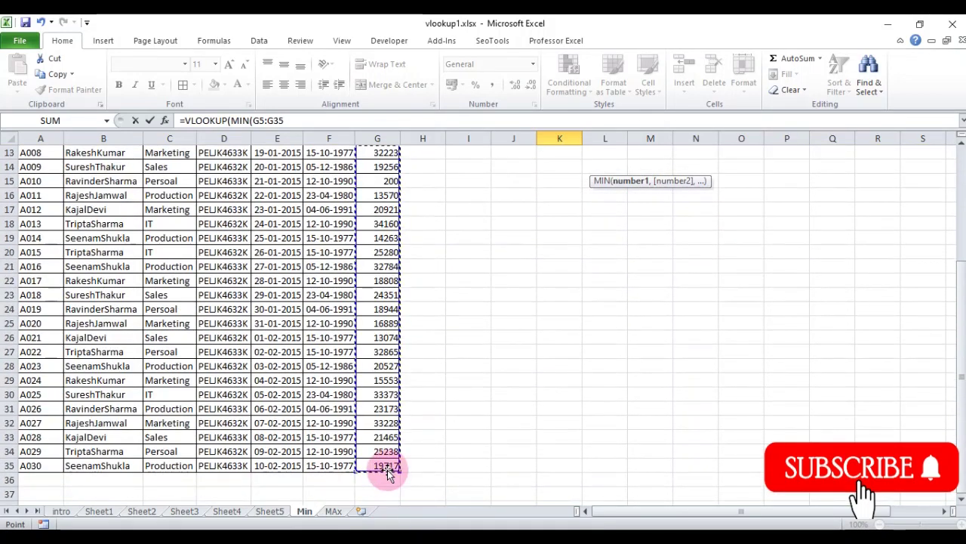
scroll(387, 470, up, 2)
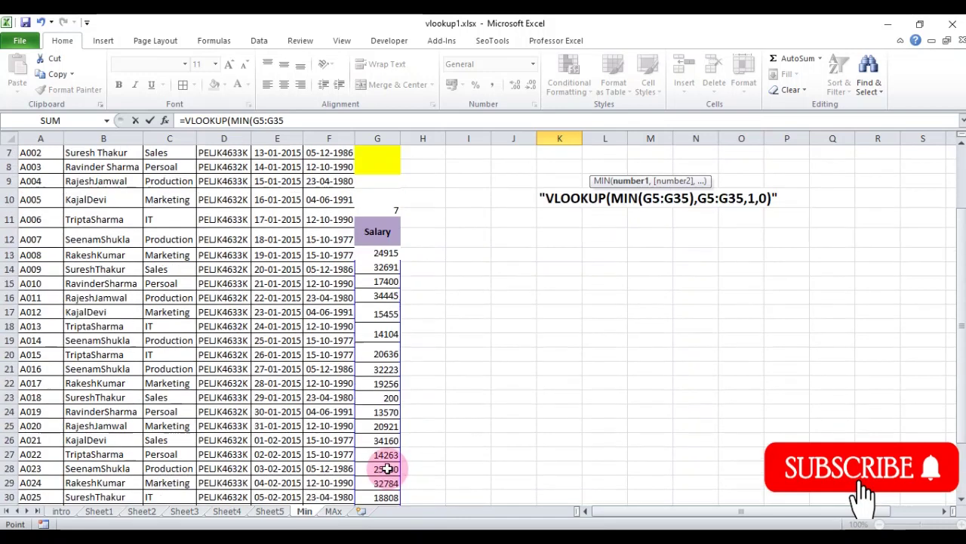
scroll(388, 469, up, 2)
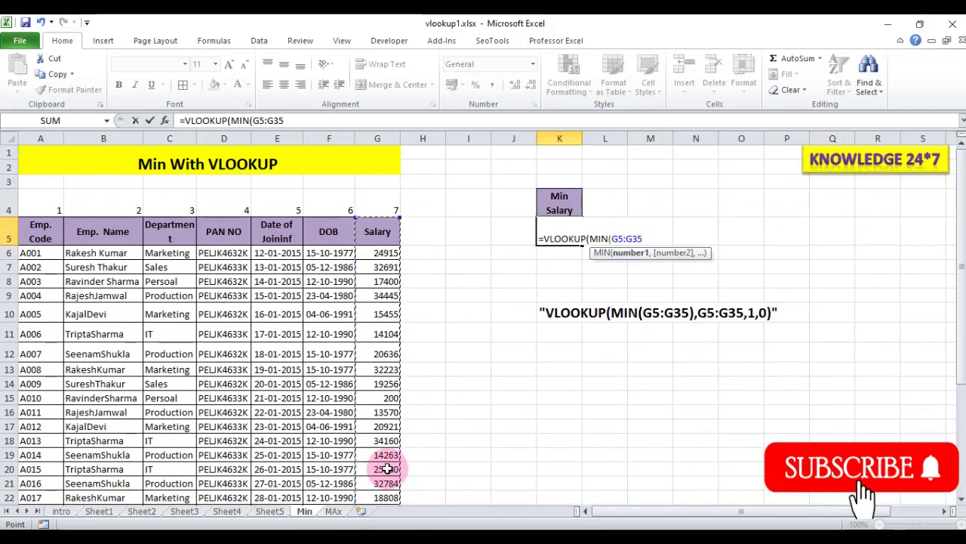
text(),)
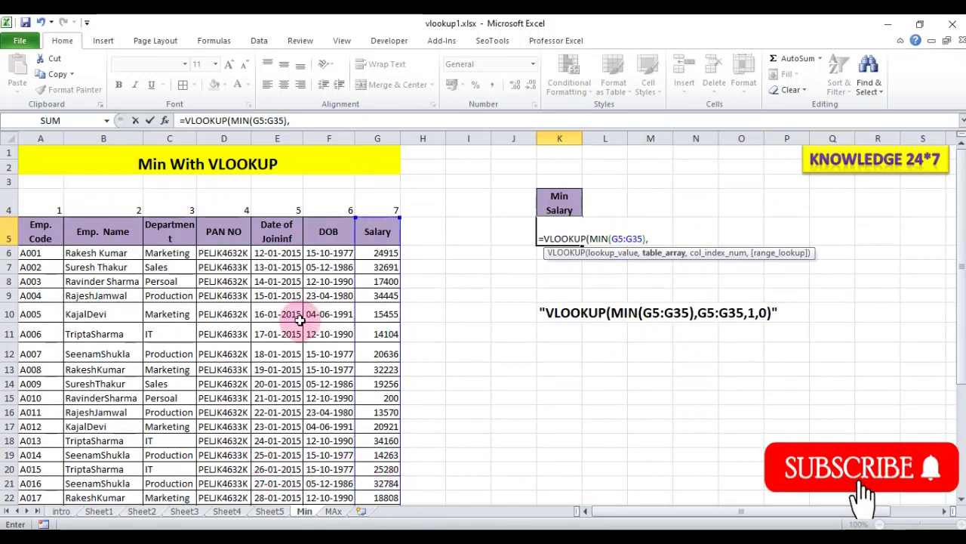
drag(378, 231, 381, 513)
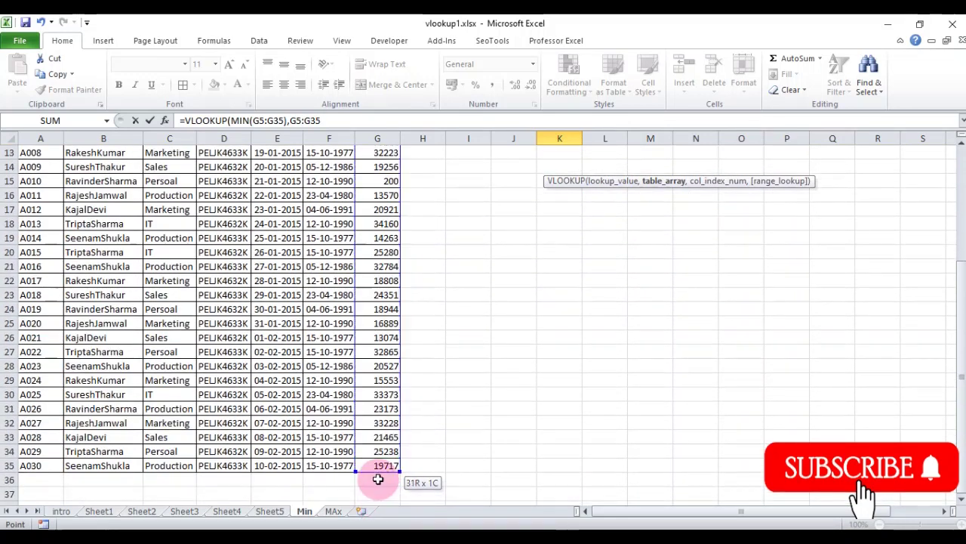
drag(381, 513, 377, 465)
scroll(407, 445, up, 4)
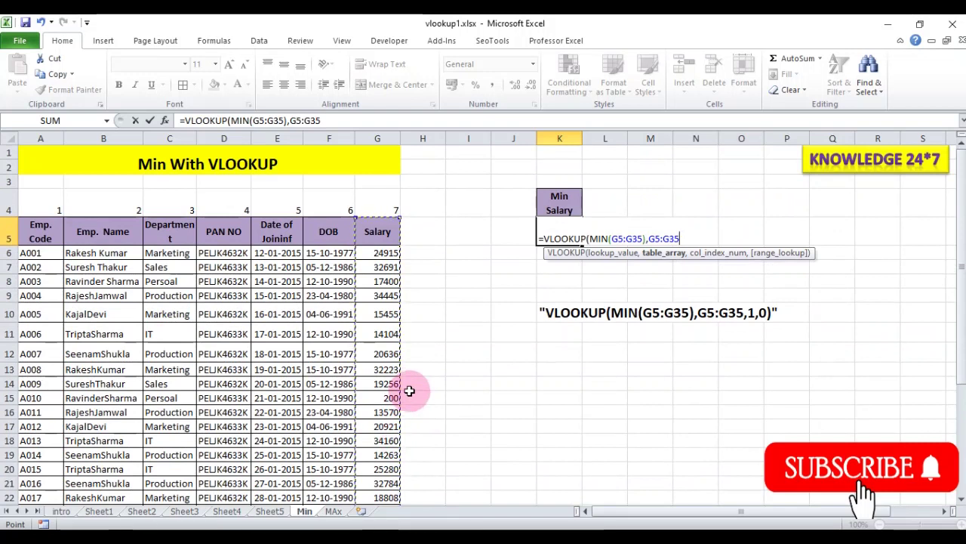
text(),)
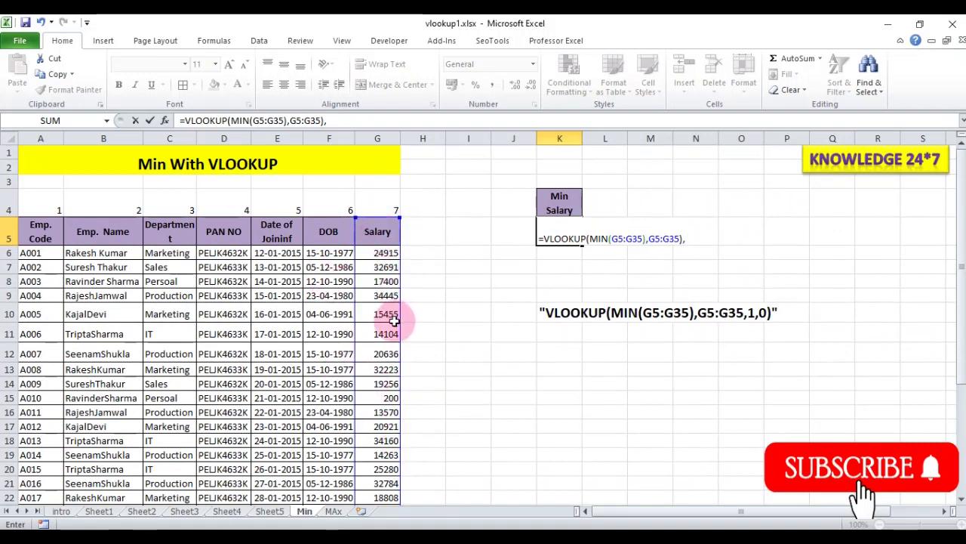
text(1,0))
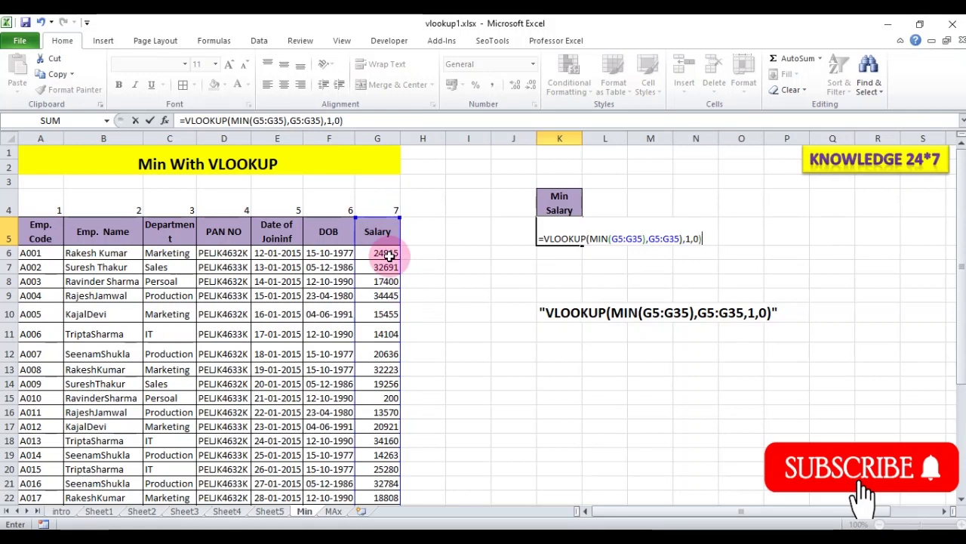
key(Return)
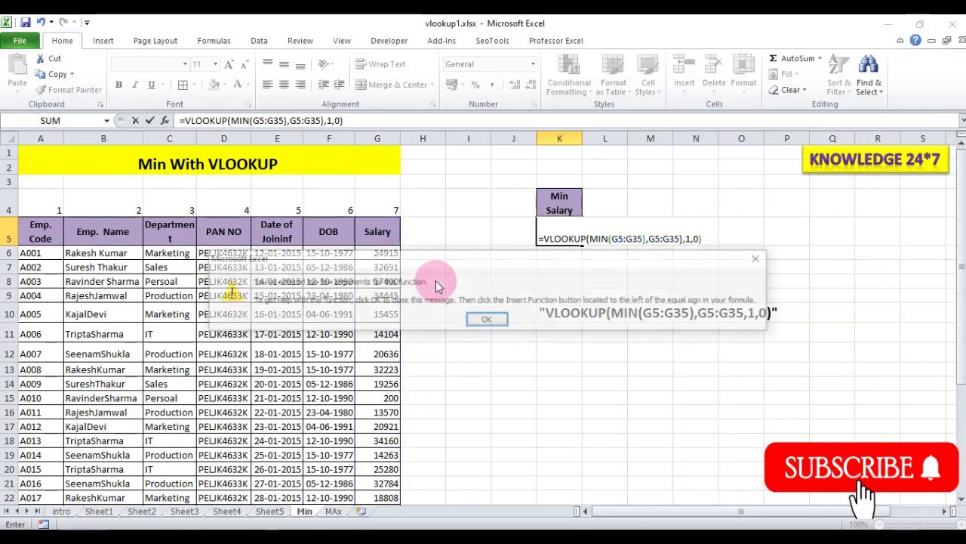
Step: Remove the extra parenthesis after G5:G35 so K5 shows the minimum salary 200
click(489, 320)
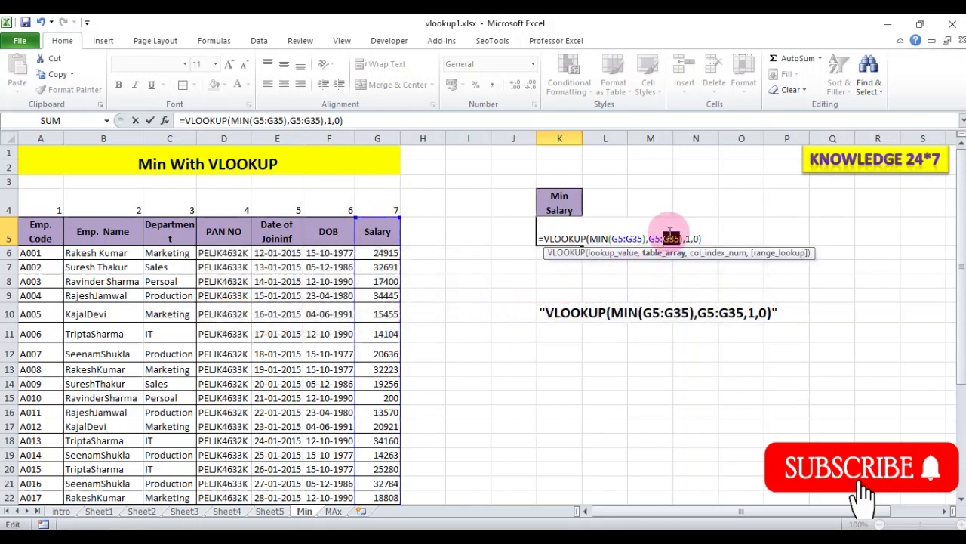
click(671, 239)
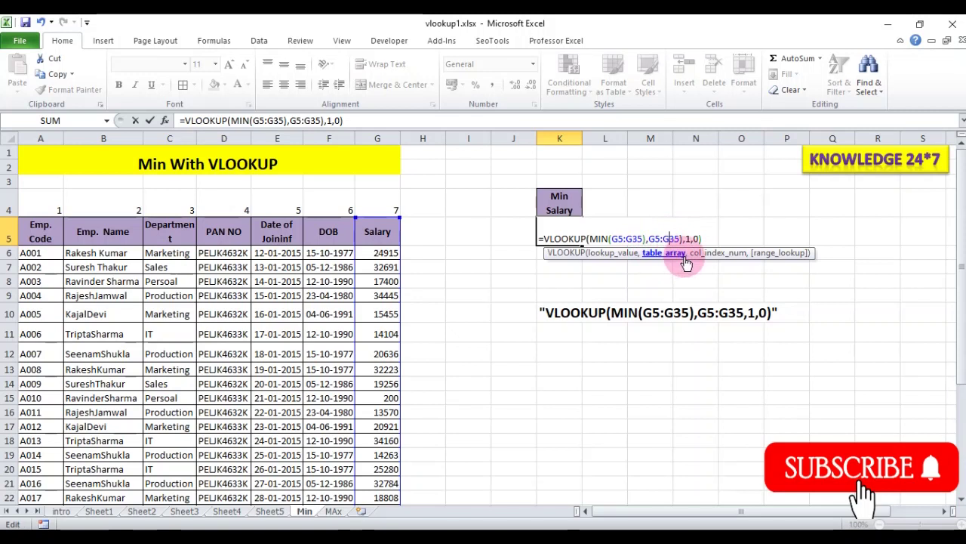
key(Return)
click(490, 319)
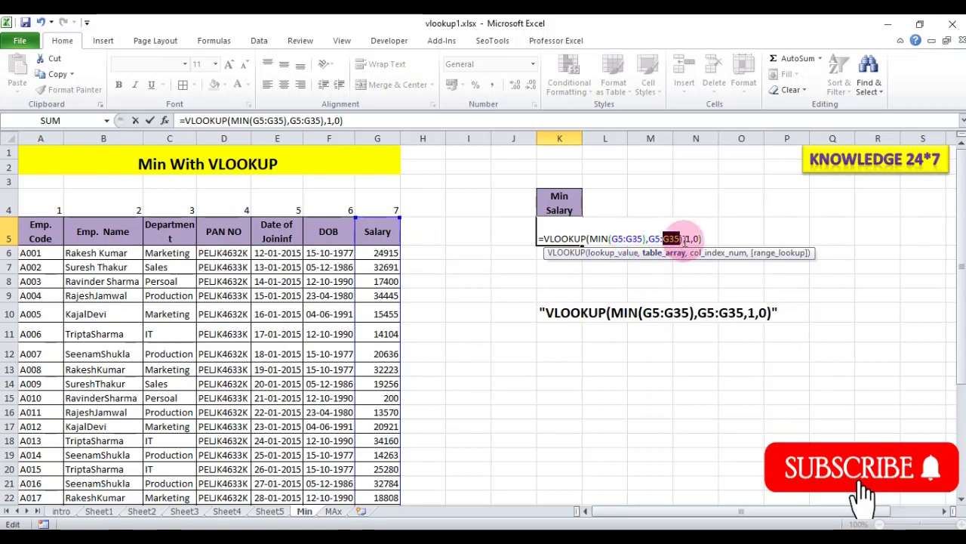
click(684, 240)
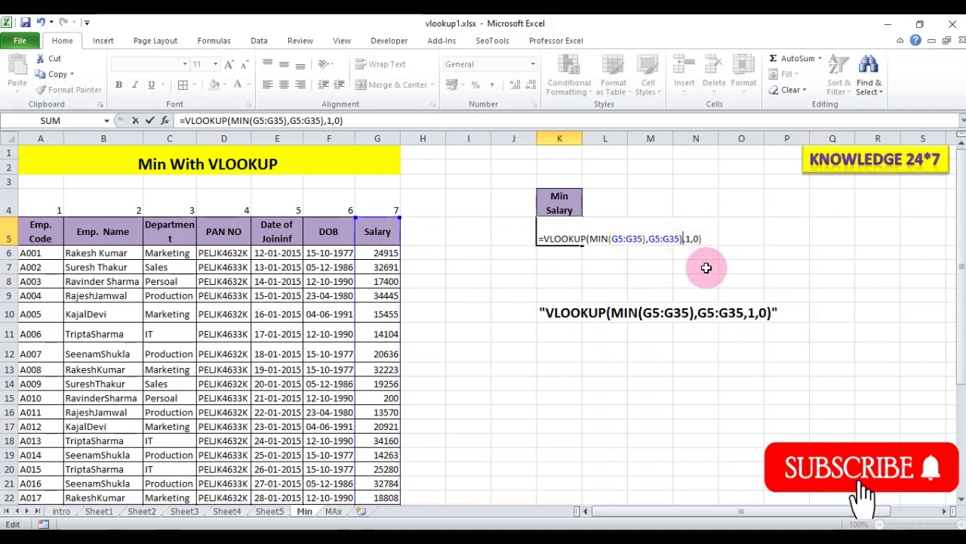
key(BackSpace)
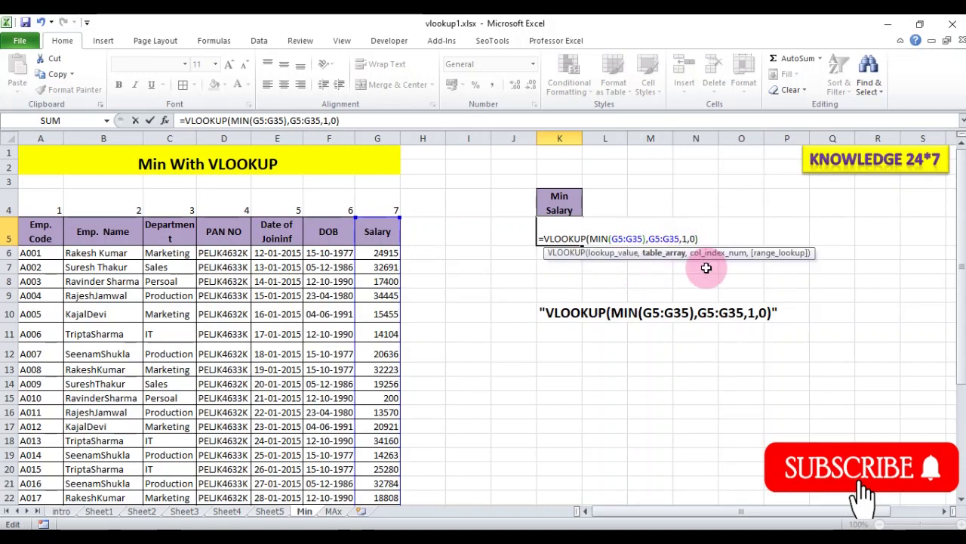
key(ctrl+Return)
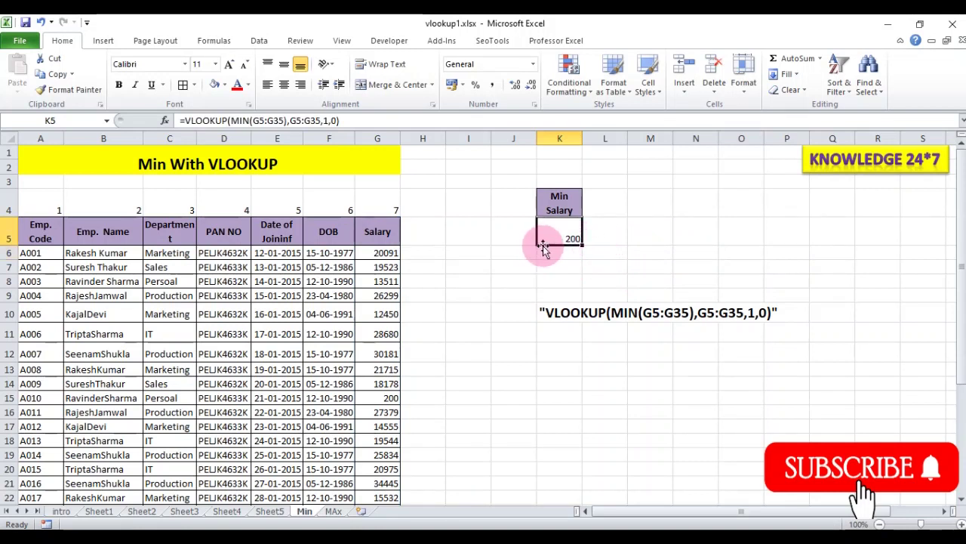
Step: Change G7's salary to 1, then go to M5 on the MAx sheet
click(386, 266)
text(1)
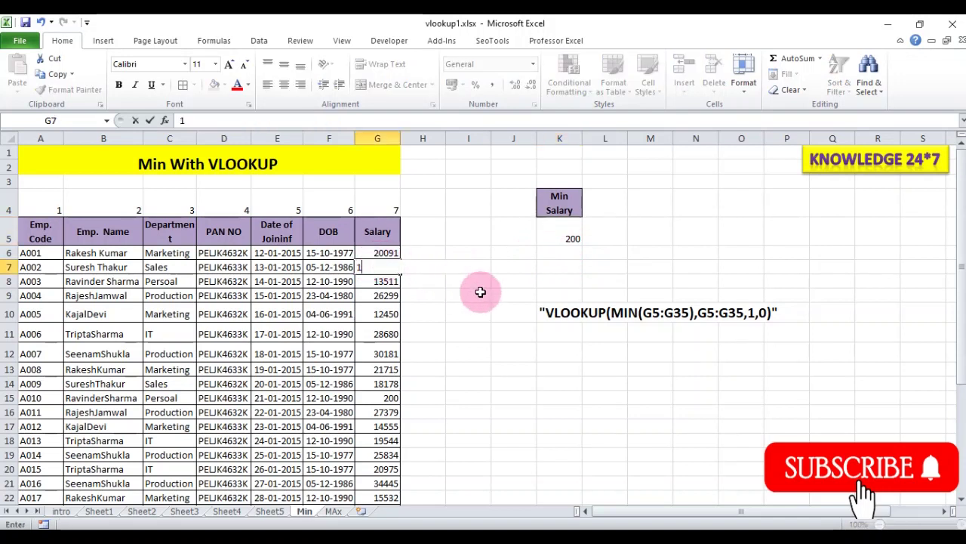
key(Return)
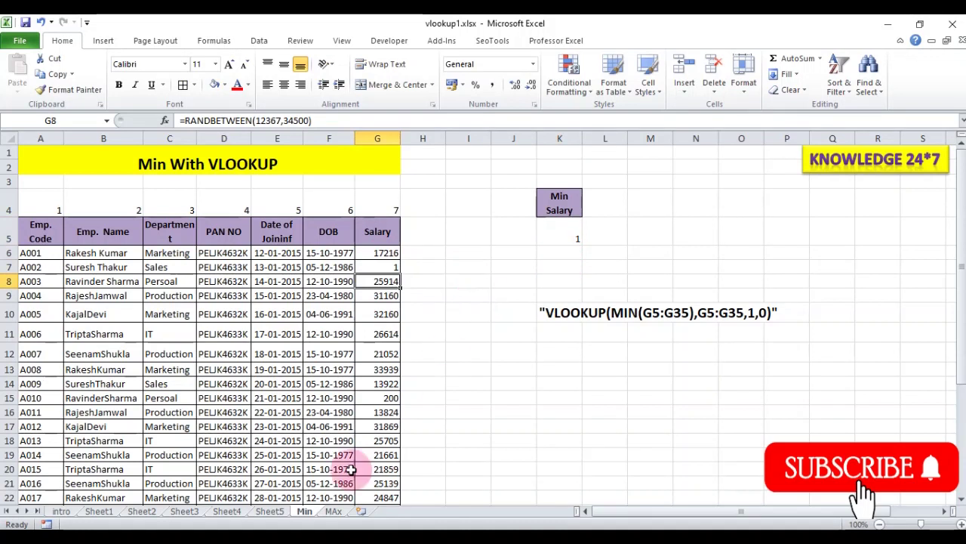
click(330, 511)
click(598, 238)
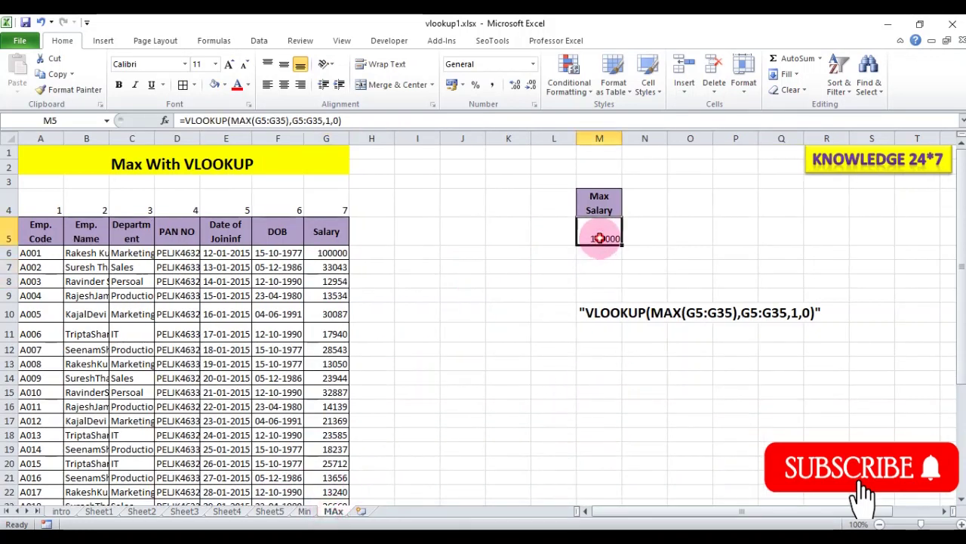
Step: Clear M5 and start =VLOOKUP(MAX(G5:G35) as the lookup value
key(Delete)
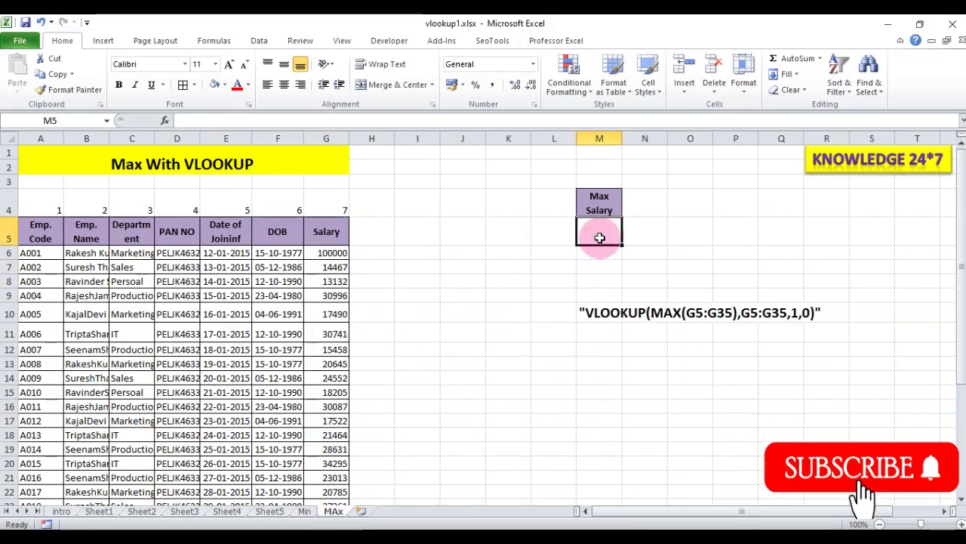
text(=vl)
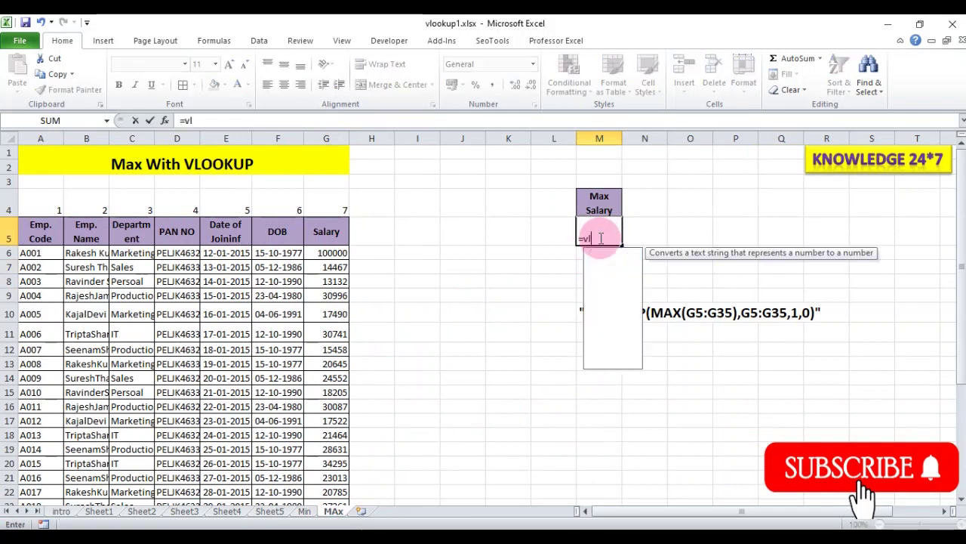
text(oo)
key(Tab)
text(mac)
key(BackSpace)
text(x)
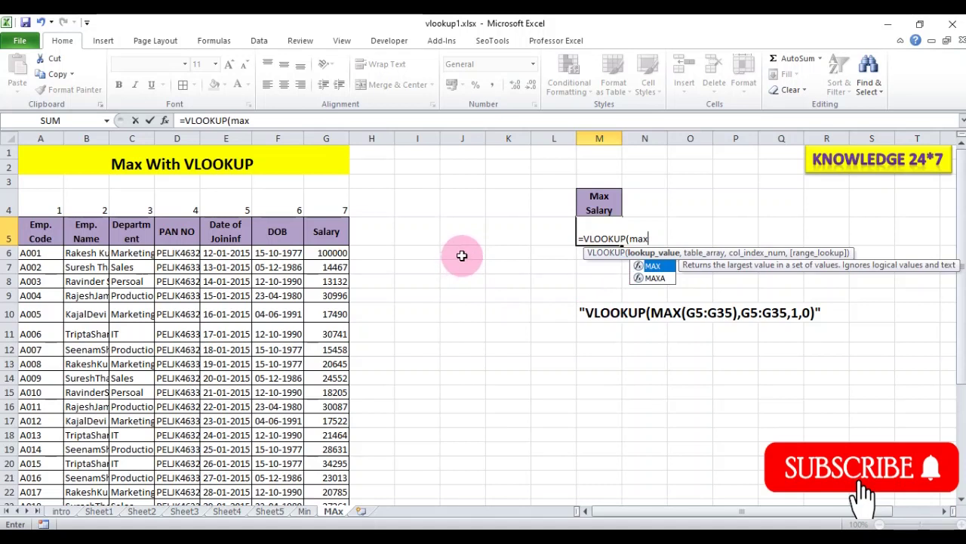
text(()
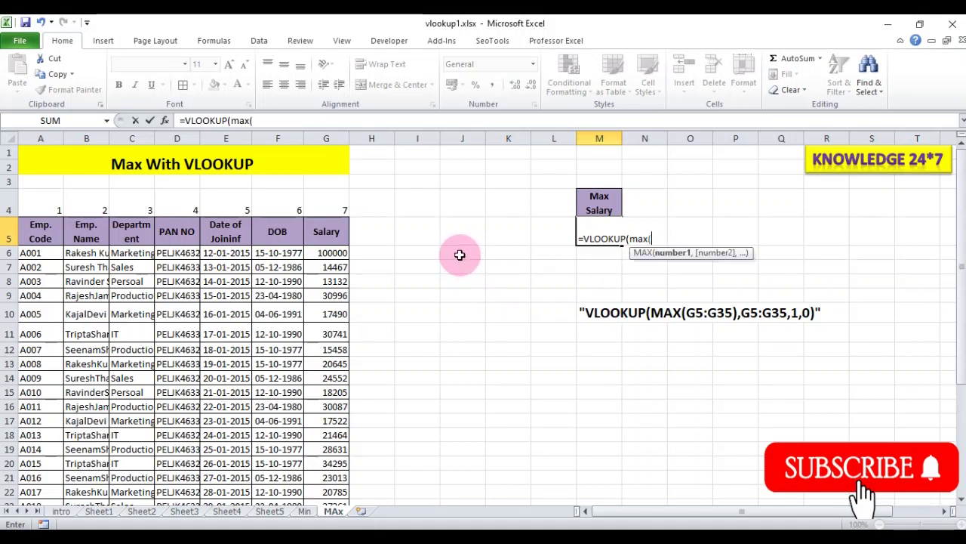
drag(333, 231, 312, 425)
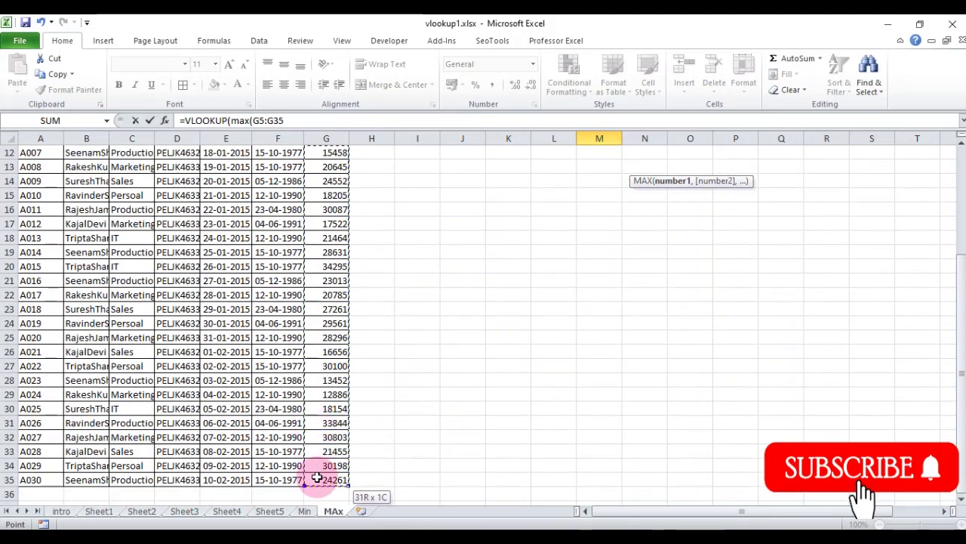
drag(313, 425, 318, 472)
Step: Add G5:G35 as the table array with ,1,0 and enter the maximum-salary formula
text())
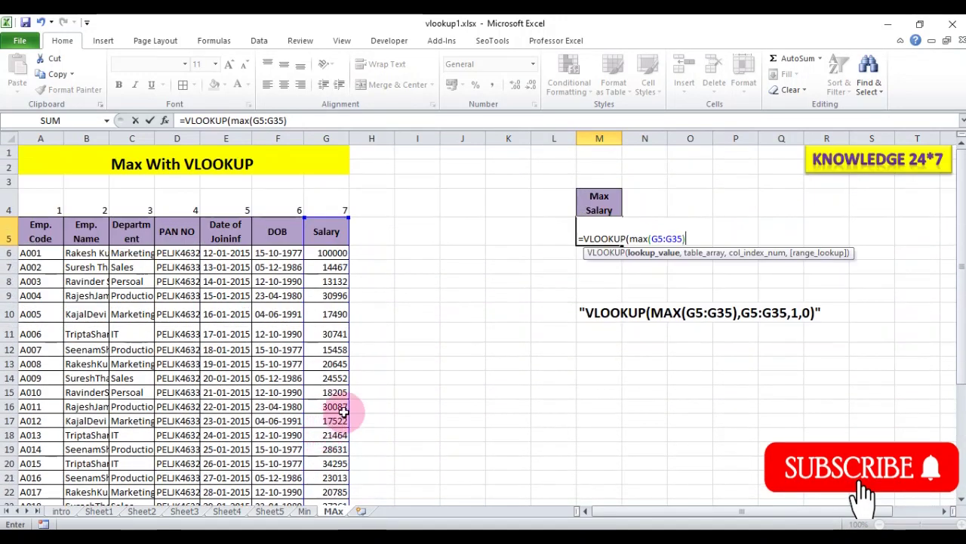
text(,)
mouse_move(332, 231)
mouse_down()
mouse_move(340, 504)
mouse_move(330, 513)
mouse_move(330, 480)
mouse_up()
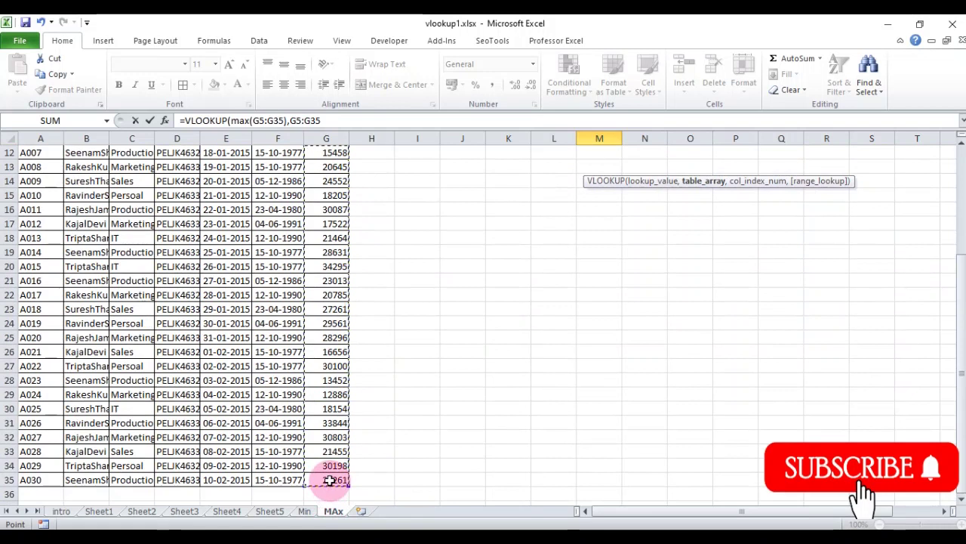
text(,1)
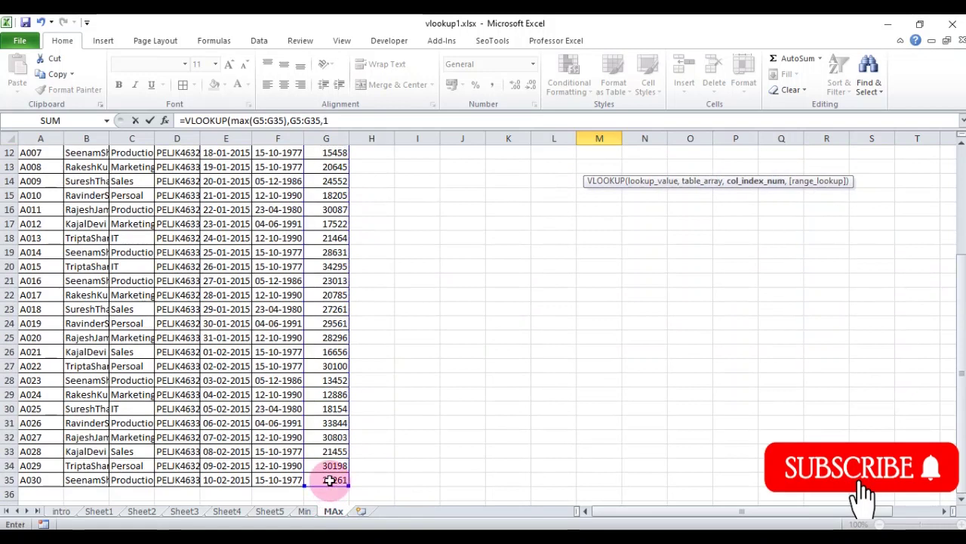
text(,0))
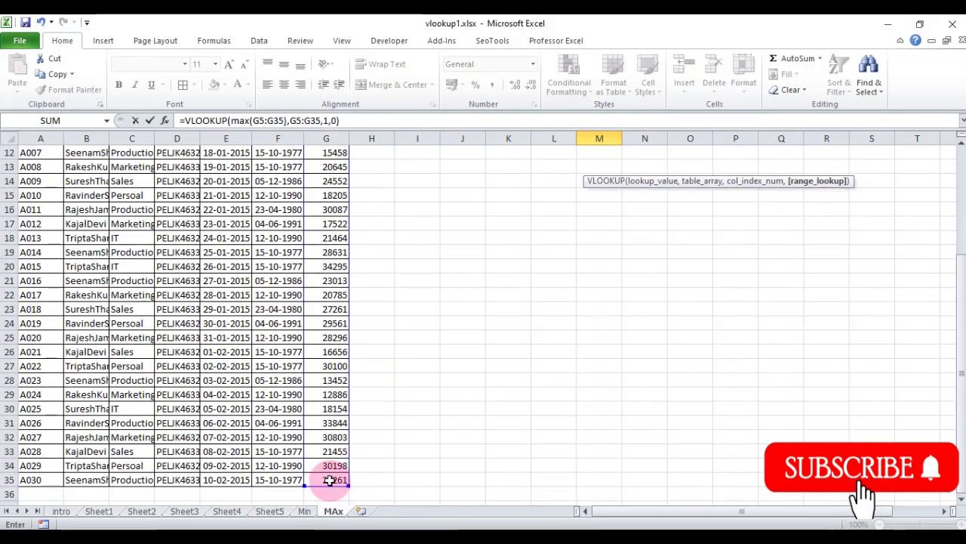
scroll(330, 468, up, 4)
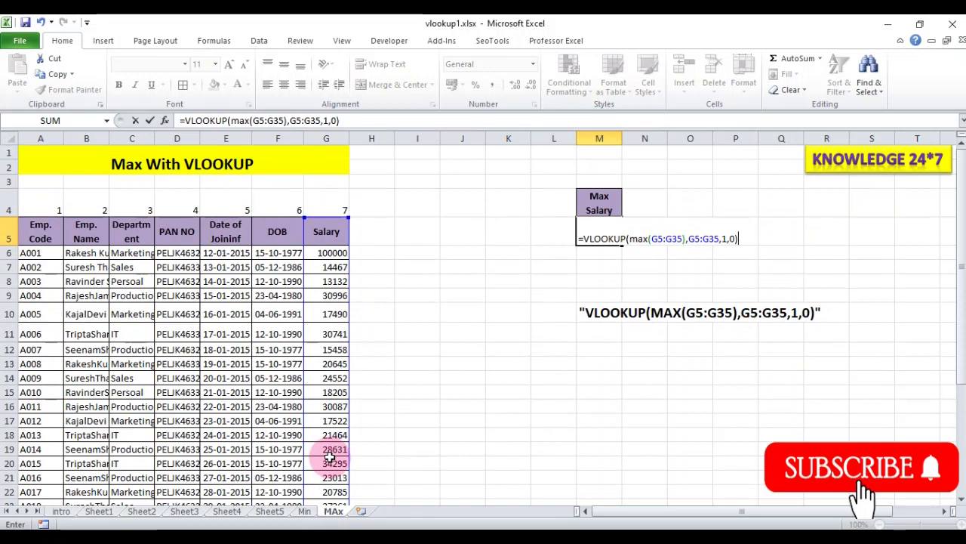
key(Return)
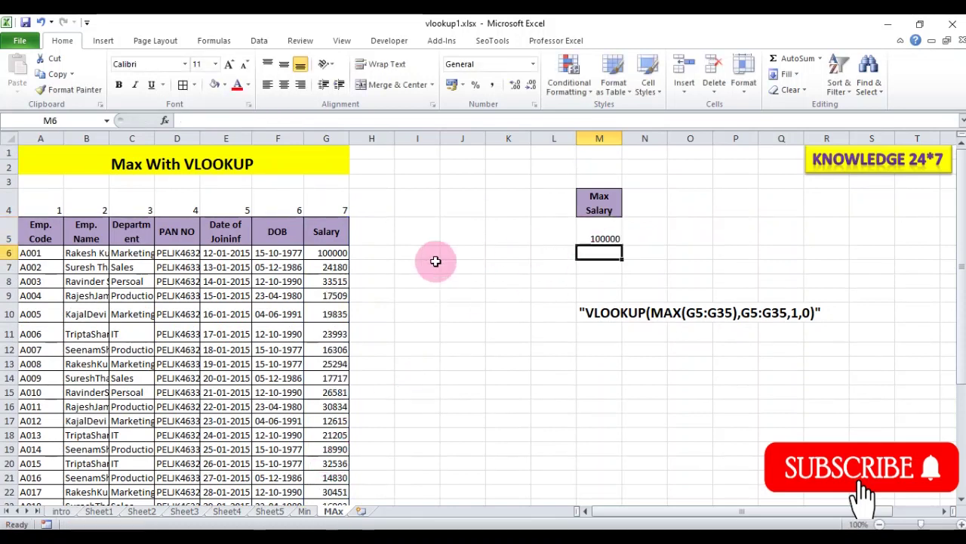
Step: Change G6's salary to 500000 so M5's maximum salary updates to 500000
click(332, 254)
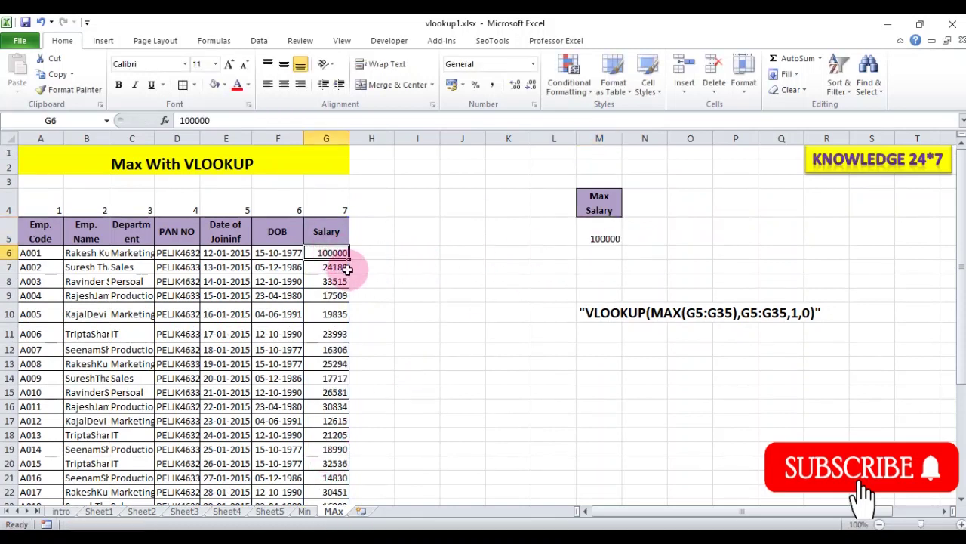
text(5)
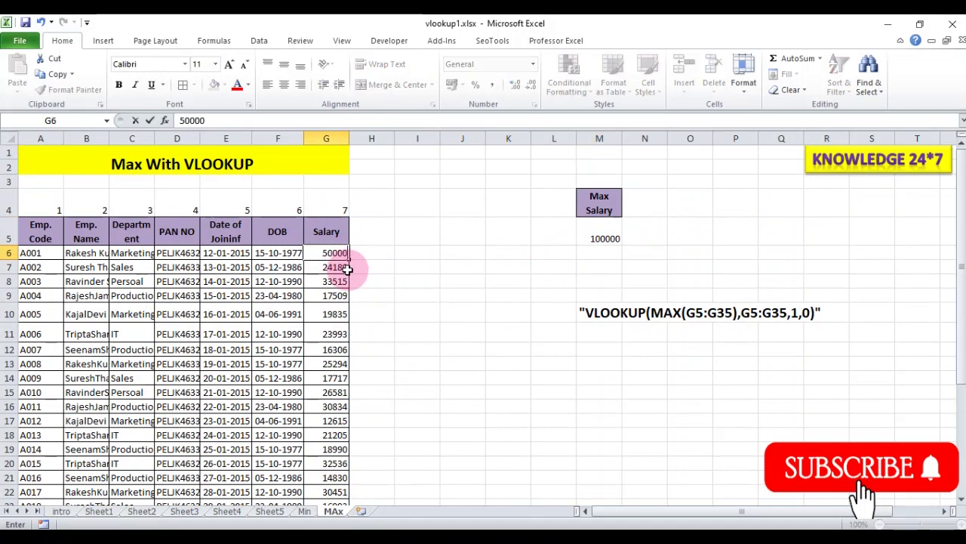
text(0)
click(347, 268)
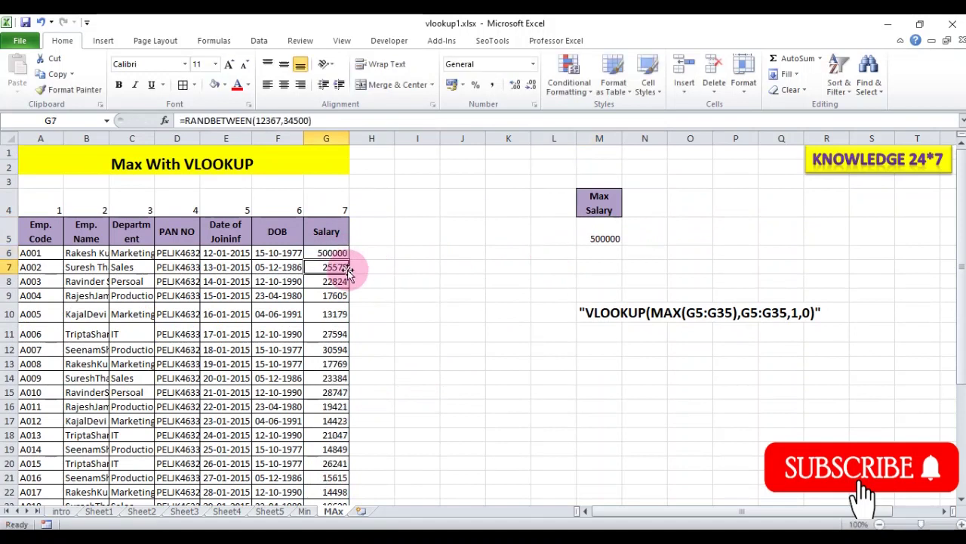